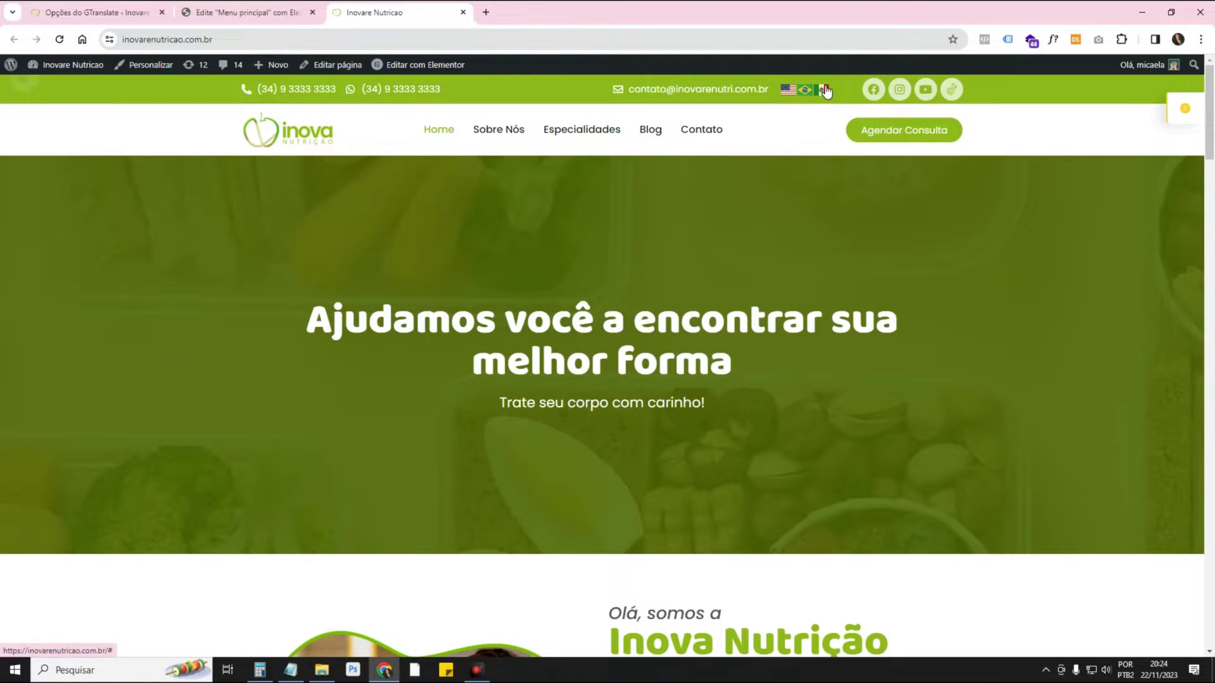
- Try the live site's language switch between English, Spanish and Portuguese
{"action": "left_click", "coordinate": [784, 93]}
{"action": "left_click", "coordinate": [820, 90]}
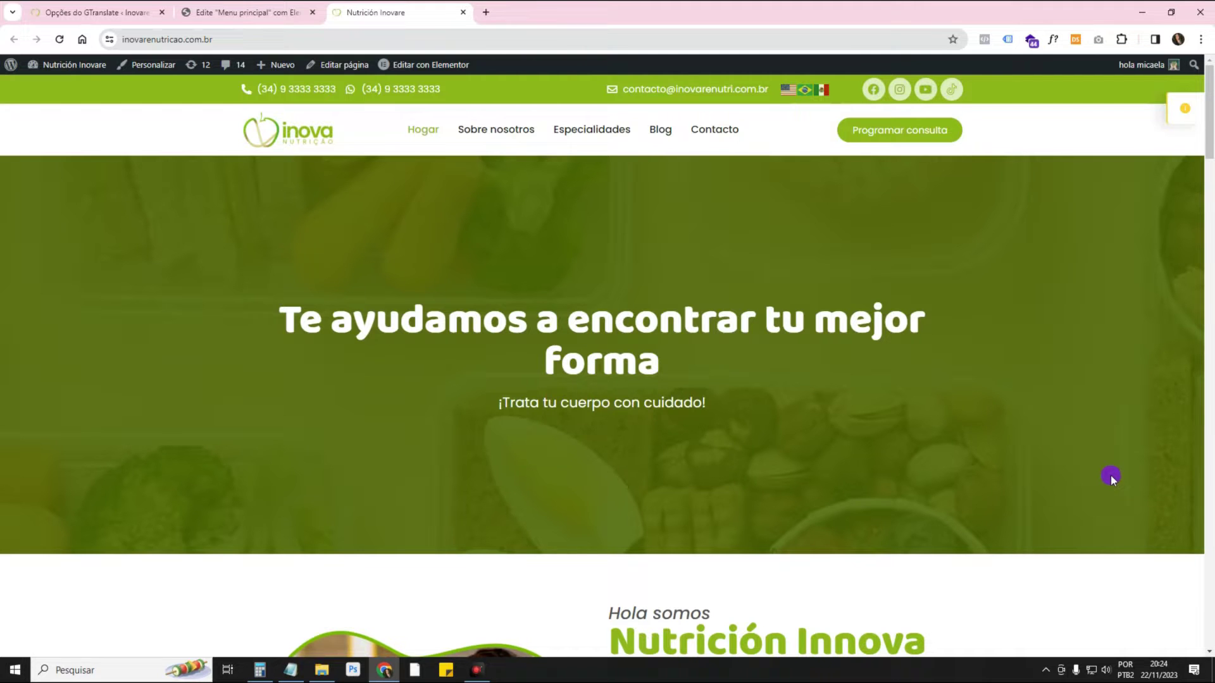
{"action": "left_click", "coordinate": [803, 92]}
{"action": "left_click", "coordinate": [786, 90]}
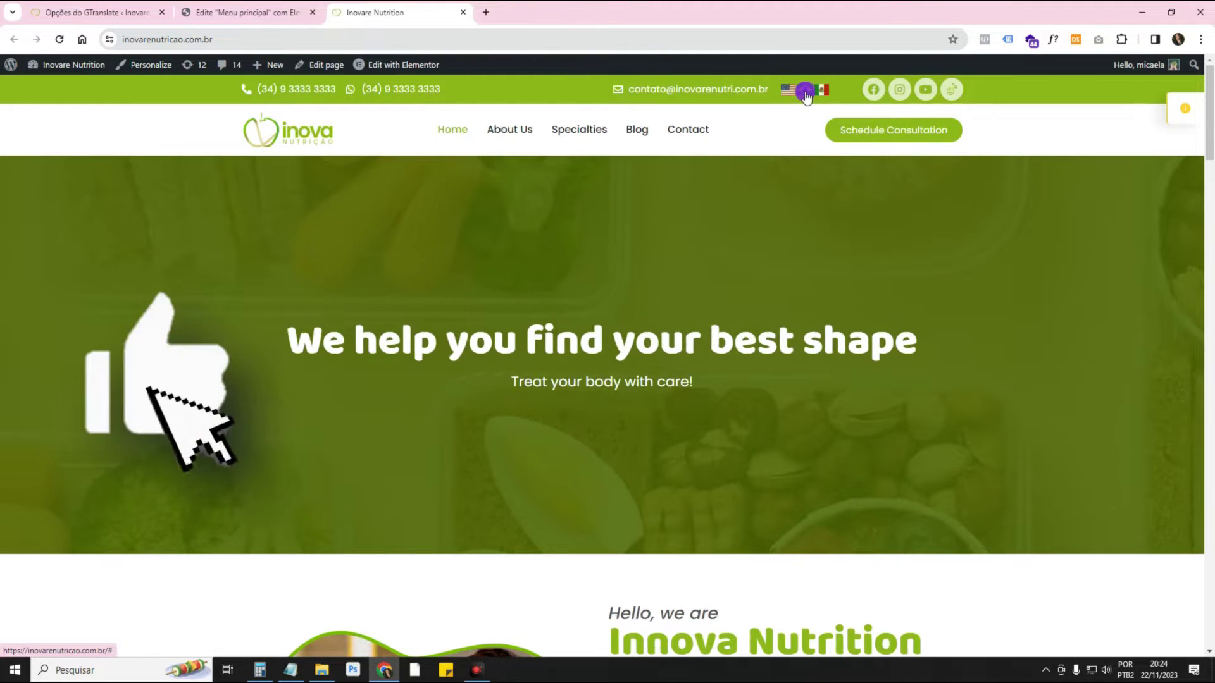
{"action": "left_click", "coordinate": [805, 91]}
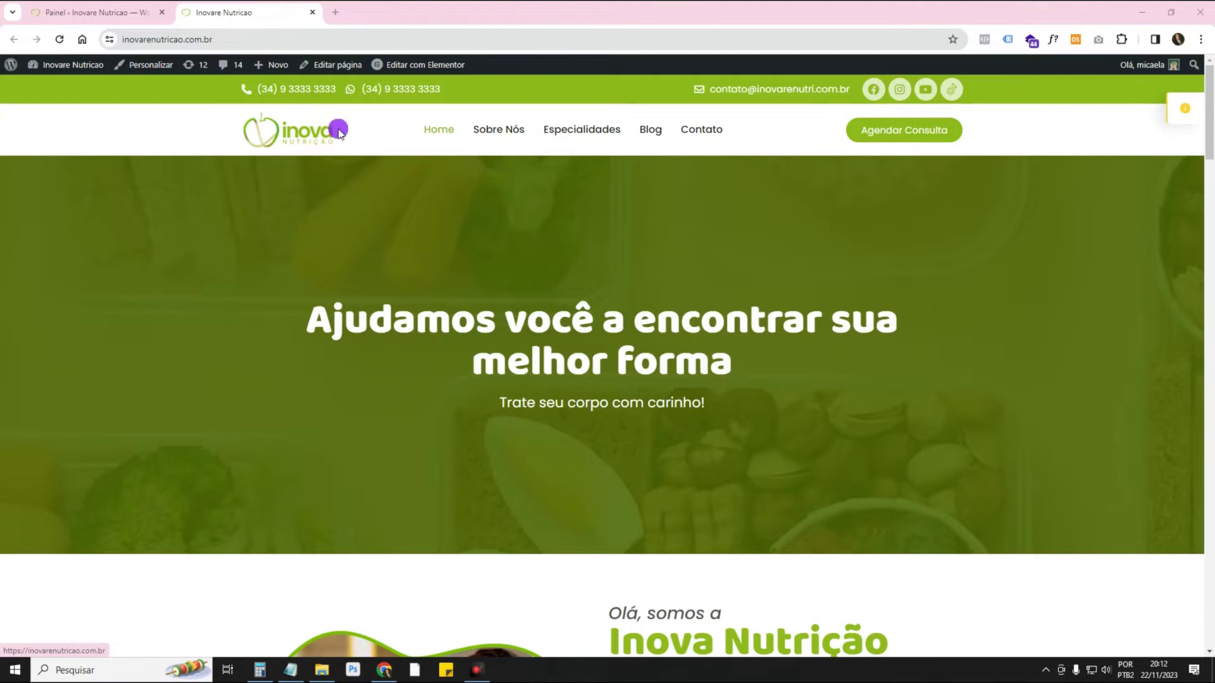
- Scroll through the homepage, then jump back to the top
{"action": "scroll", "coordinate": [970, 277], "scroll_direction": "down", "scroll_amount": 8}
{"action": "scroll", "coordinate": [749, 206], "scroll_direction": "down", "scroll_amount": 7}
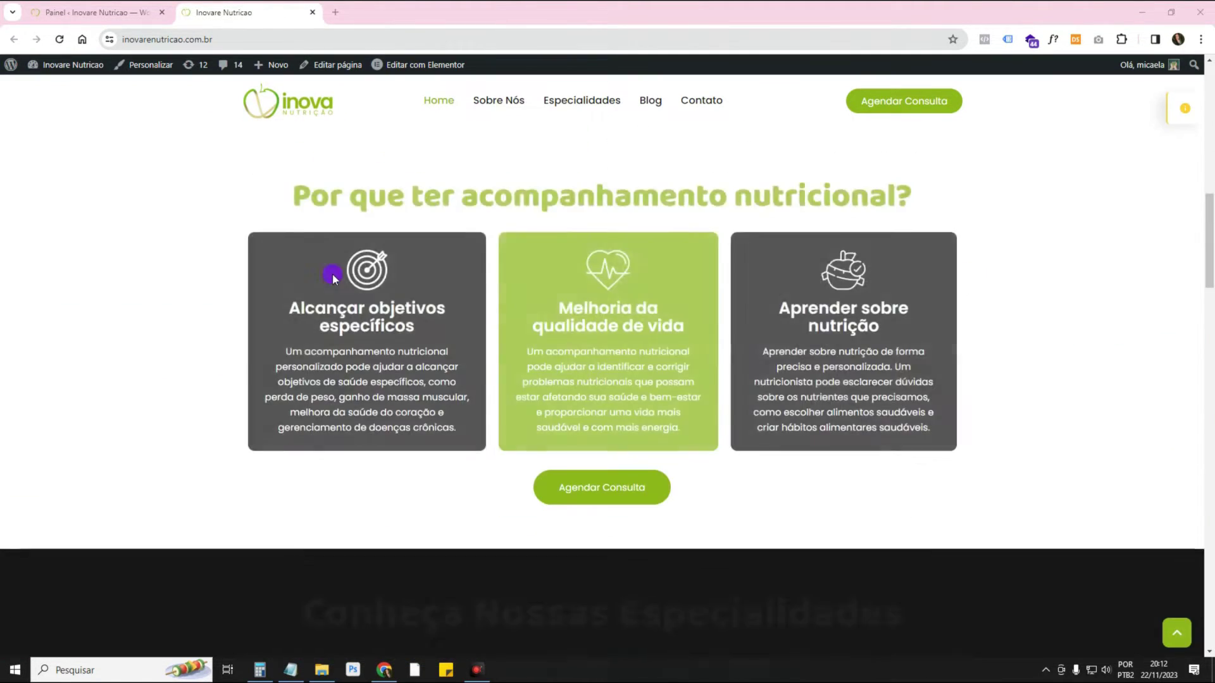
{"action": "scroll", "coordinate": [876, 327], "scroll_direction": "down", "scroll_amount": 5}
{"action": "scroll", "coordinate": [876, 328], "scroll_direction": "down", "scroll_amount": 10}
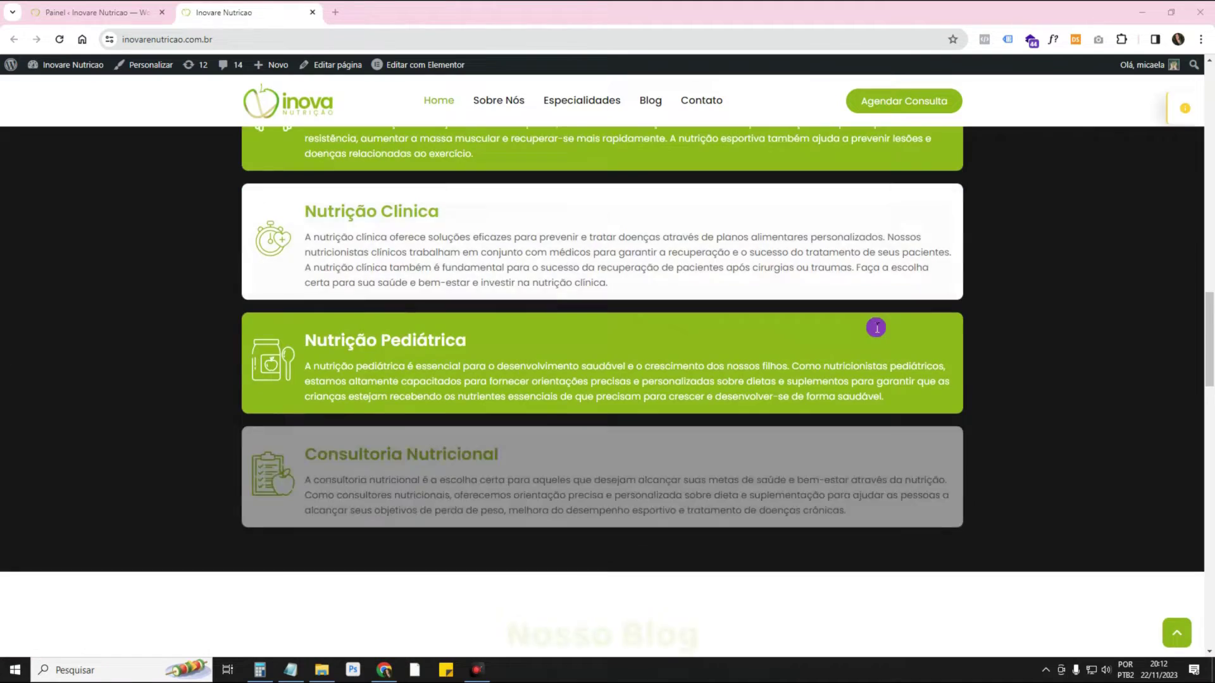
{"action": "scroll", "coordinate": [876, 328], "scroll_direction": "down", "scroll_amount": 12}
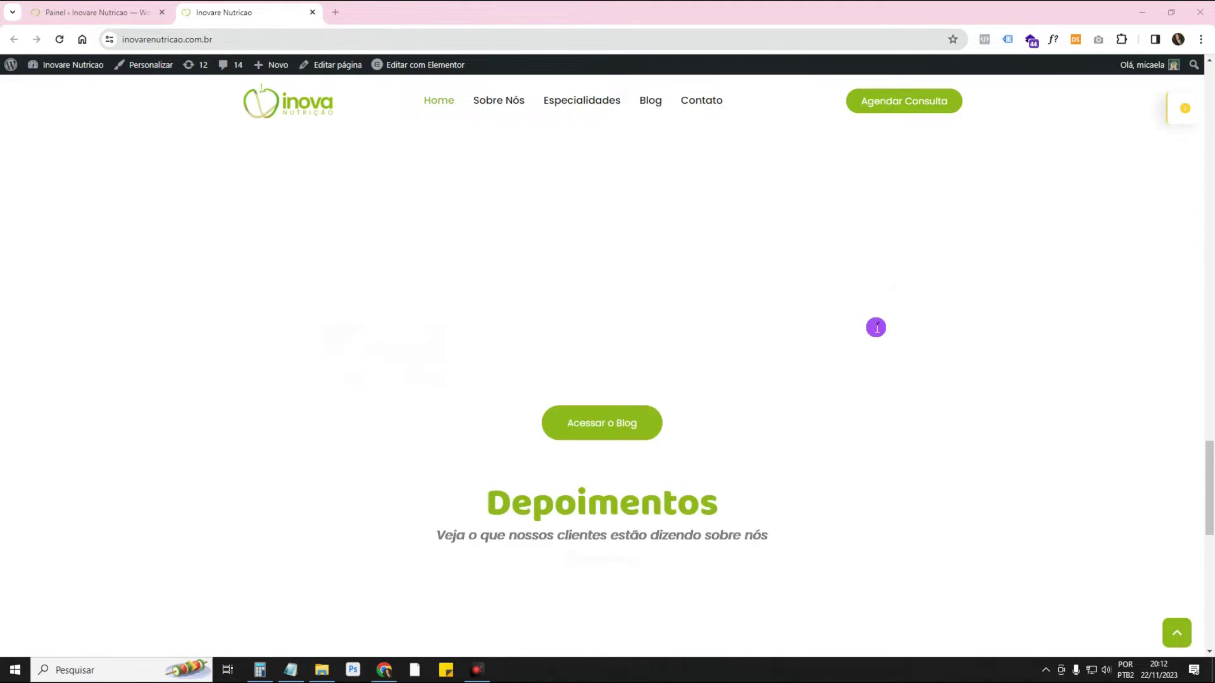
{"action": "scroll", "coordinate": [877, 327], "scroll_direction": "down", "scroll_amount": 2}
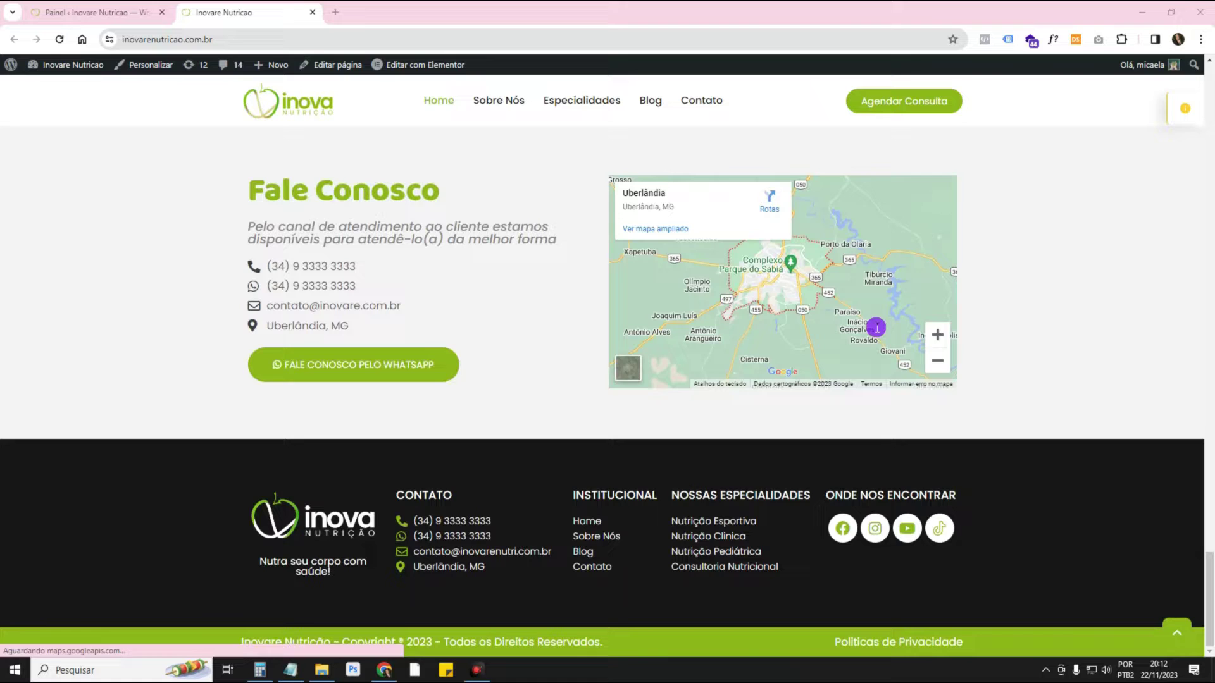
{"action": "scroll", "coordinate": [876, 328], "scroll_direction": "up", "scroll_amount": 10}
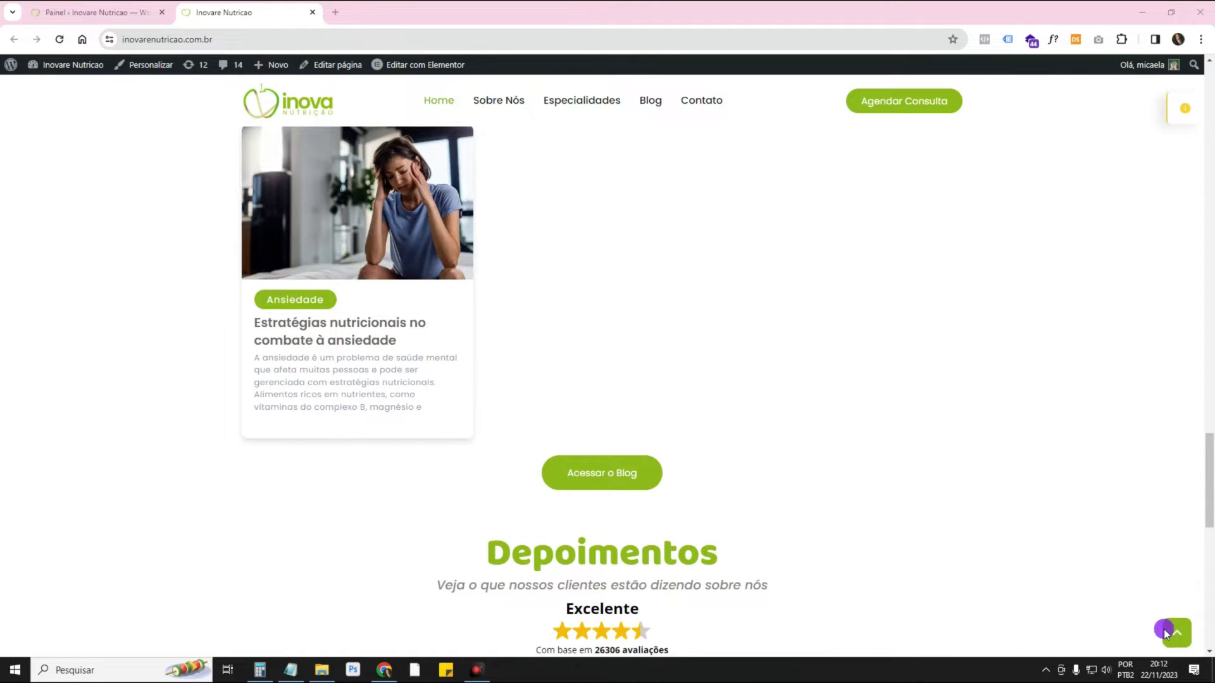
{"action": "left_click", "coordinate": [1175, 631]}
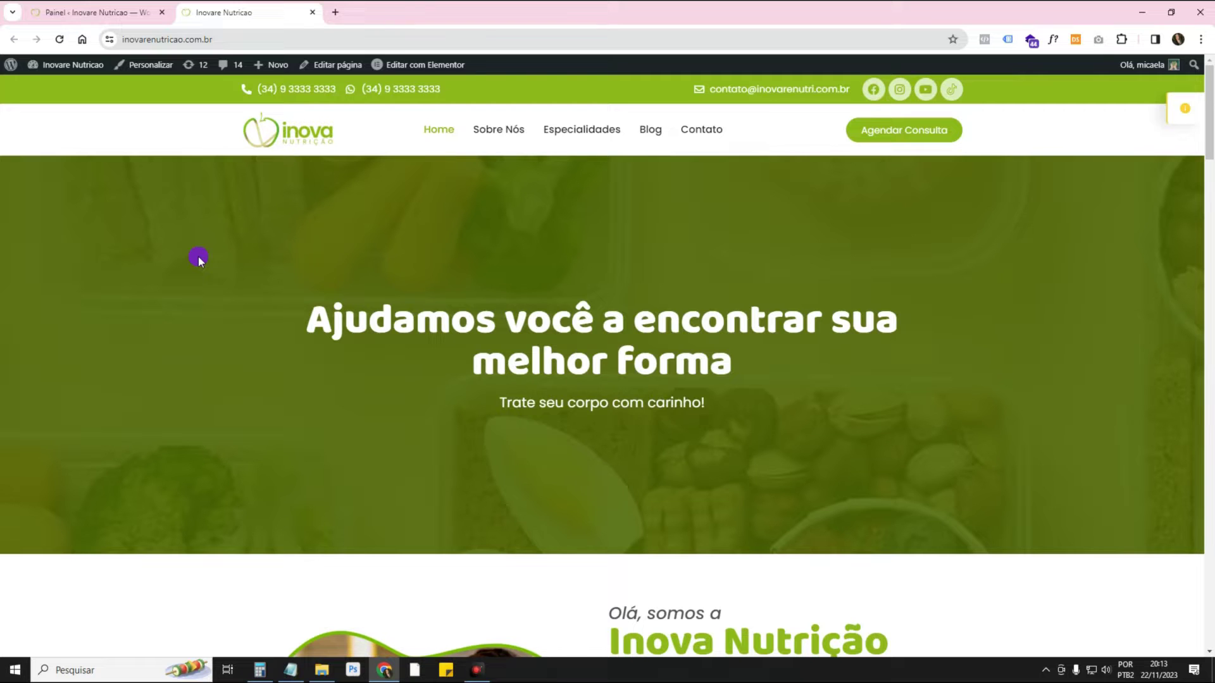
- Search the plugin directory for GTranslate under Plugins > Adicionar novo in the dashboard
{"action": "left_click", "coordinate": [114, 13]}
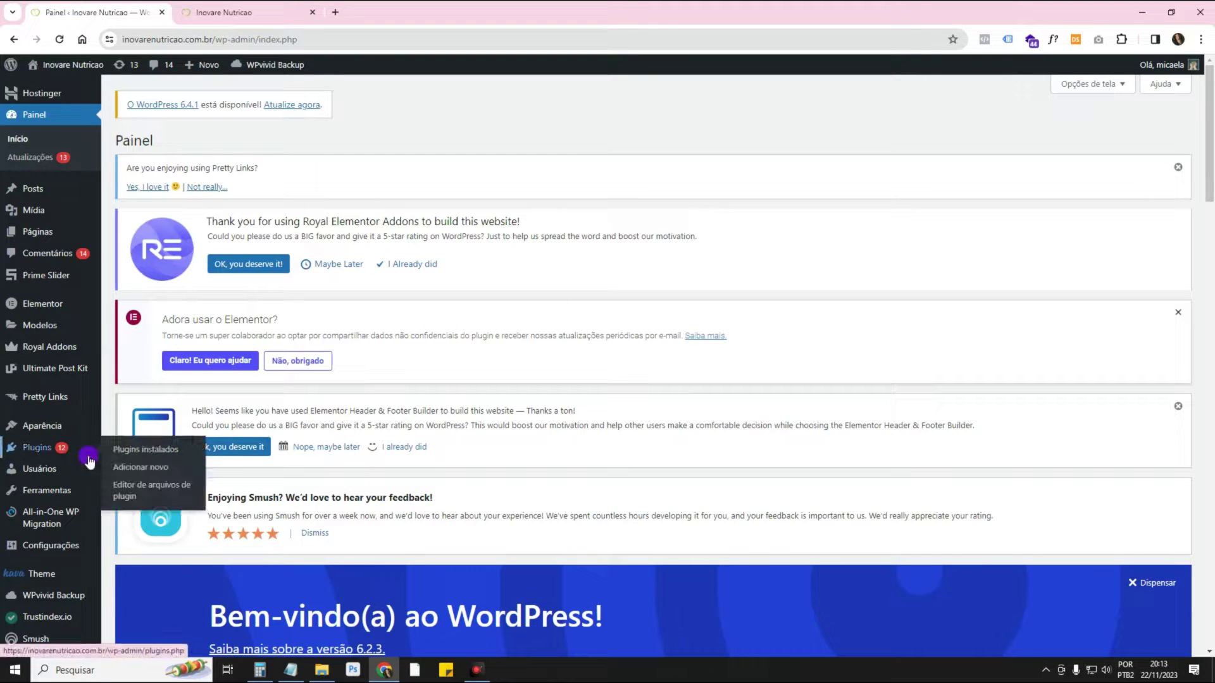
{"action": "left_click", "coordinate": [190, 468]}
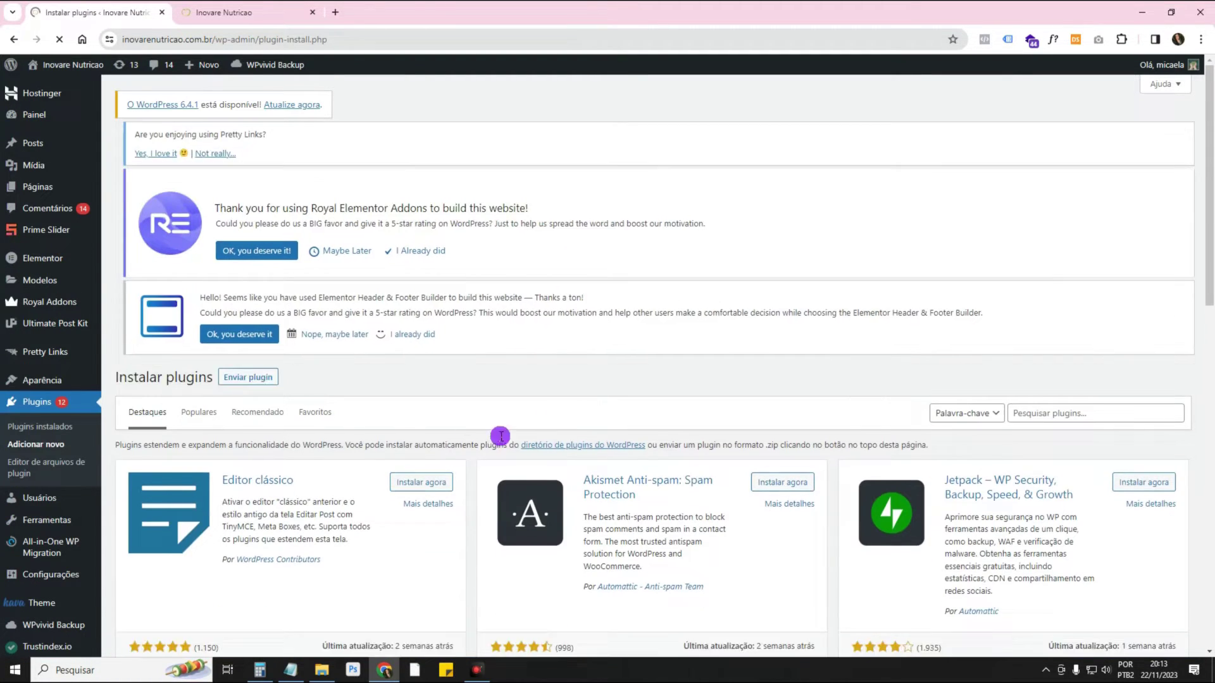
{"action": "left_click", "coordinate": [1083, 424]}
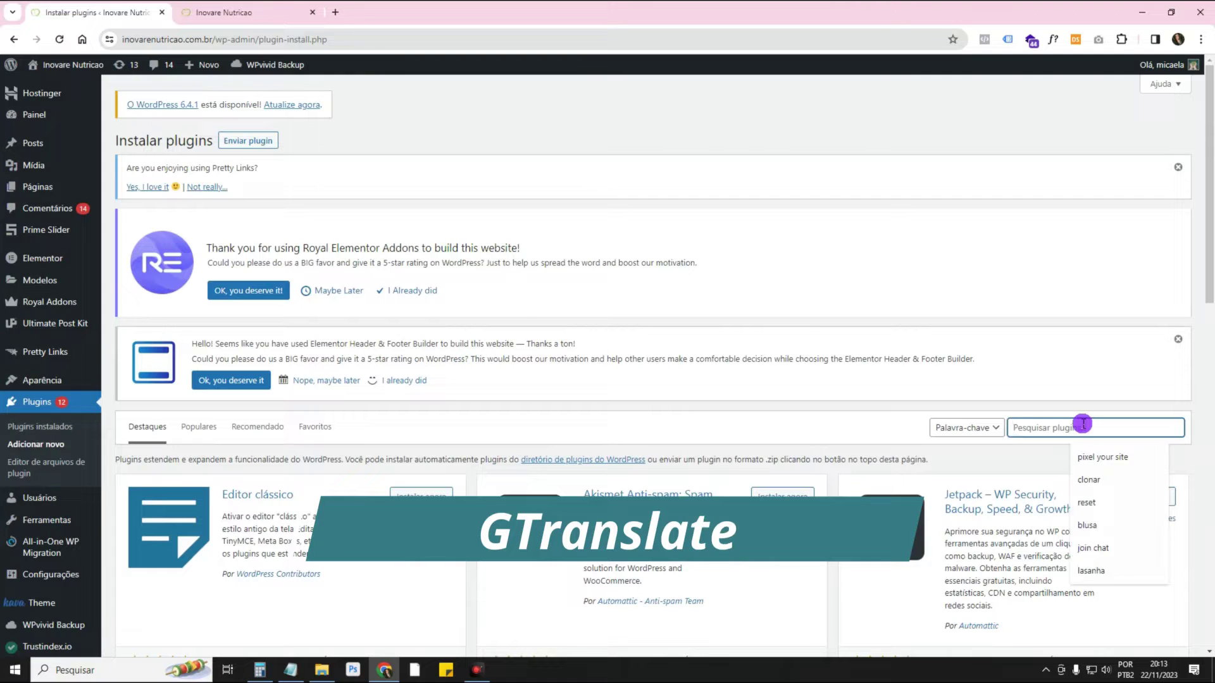
{"action": "type", "text": "GTranslate"}
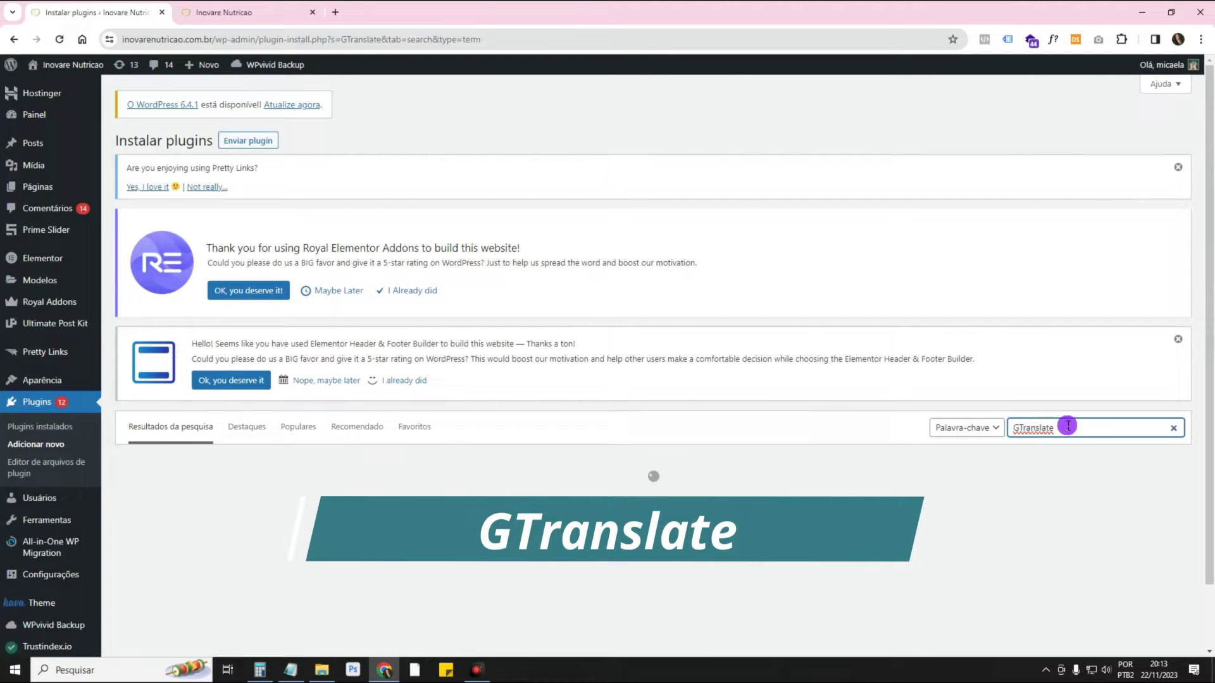
{"action": "scroll", "coordinate": [1050, 430], "scroll_direction": "down", "scroll_amount": 1}
{"action": "scroll", "coordinate": [697, 389], "scroll_direction": "down", "scroll_amount": 3}
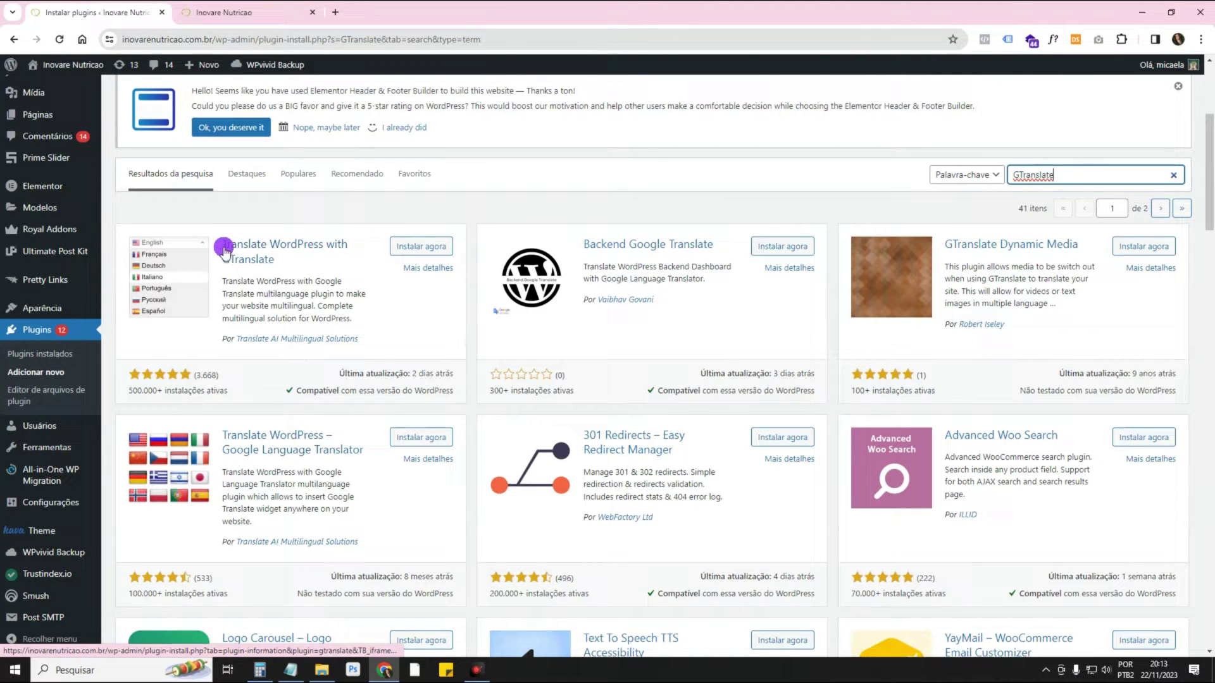
- Install and activate the GTranslate plugin
{"action": "left_click", "coordinate": [448, 251]}
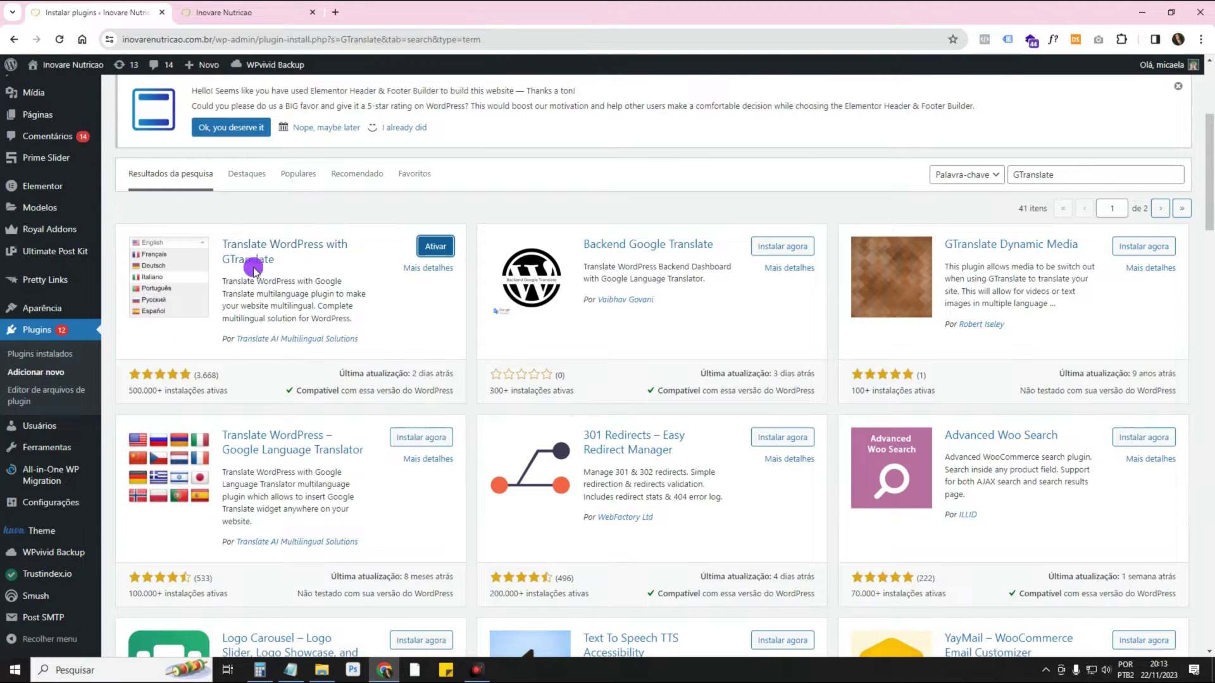
{"action": "left_click", "coordinate": [452, 252]}
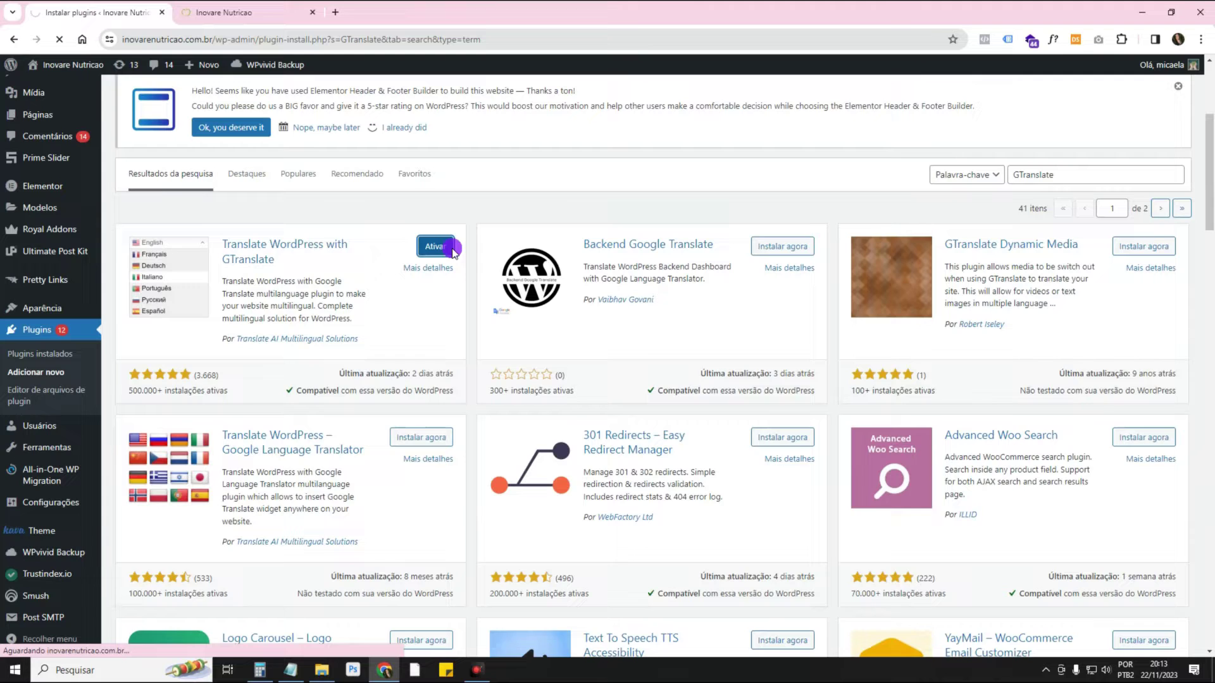
{"action": "scroll", "coordinate": [452, 252], "scroll_direction": "down", "scroll_amount": 4}
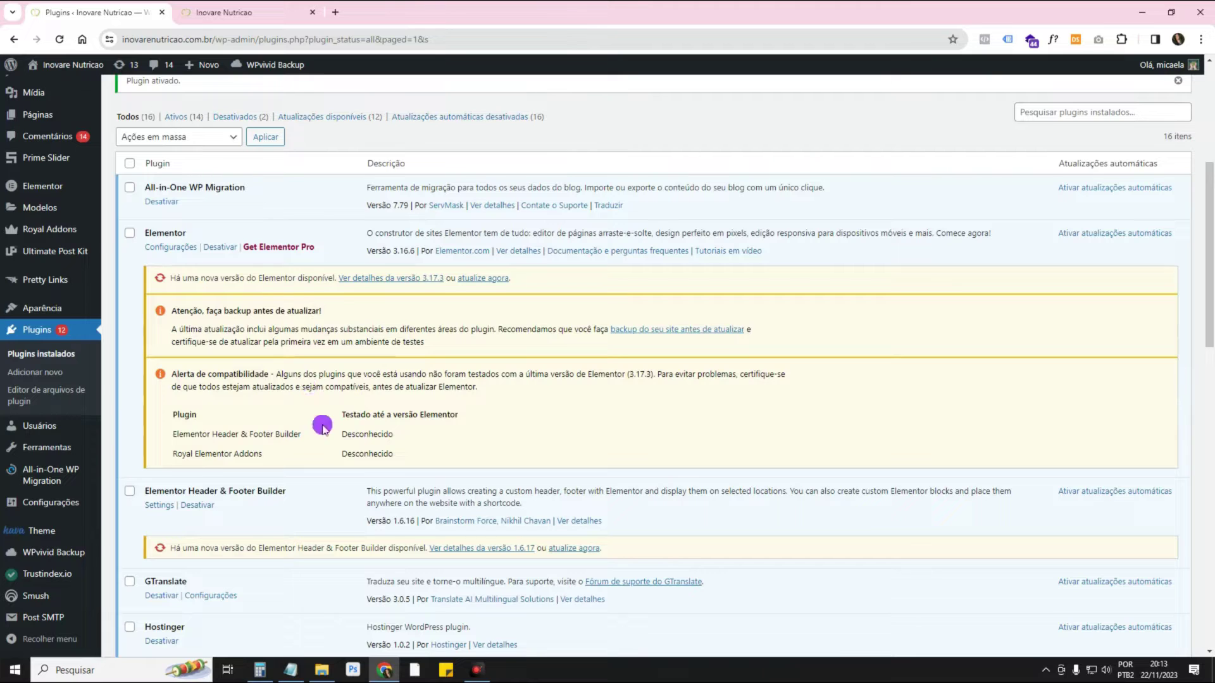
- Open the GTranslate settings page and look over the widget preview
{"action": "mouse_move", "coordinate": [76, 504]}
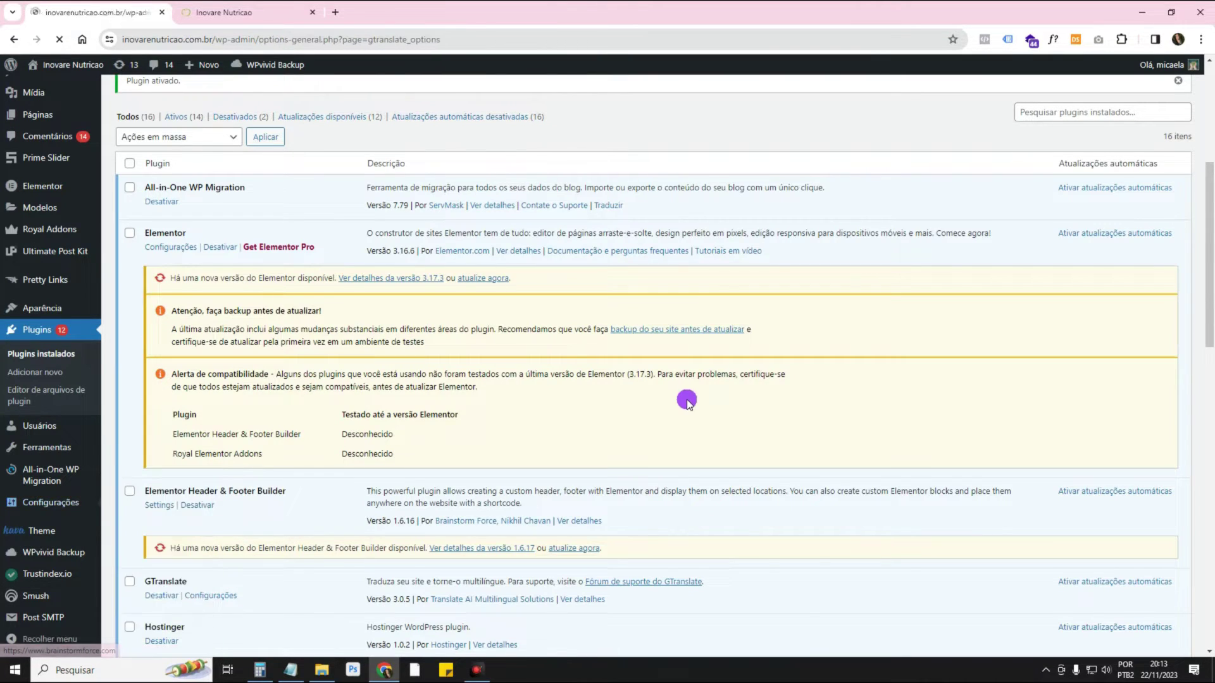
{"action": "scroll", "coordinate": [687, 403], "scroll_direction": "down", "scroll_amount": 5}
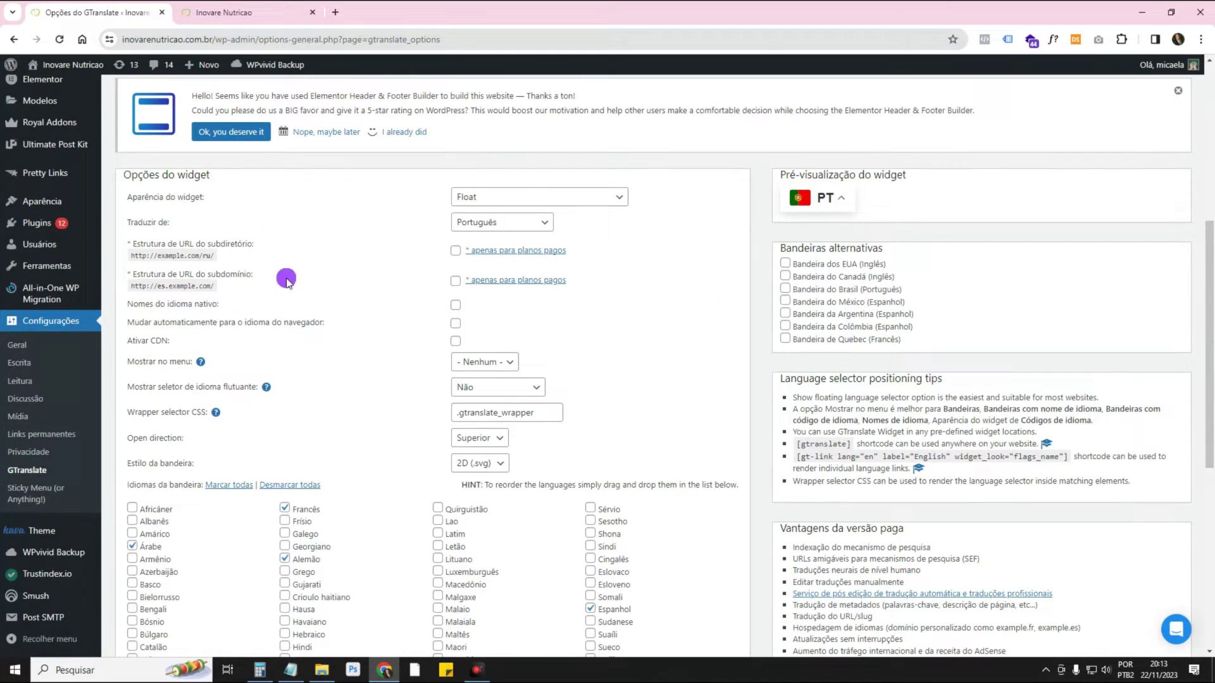
{"action": "scroll", "coordinate": [559, 246], "scroll_direction": "up", "scroll_amount": 1}
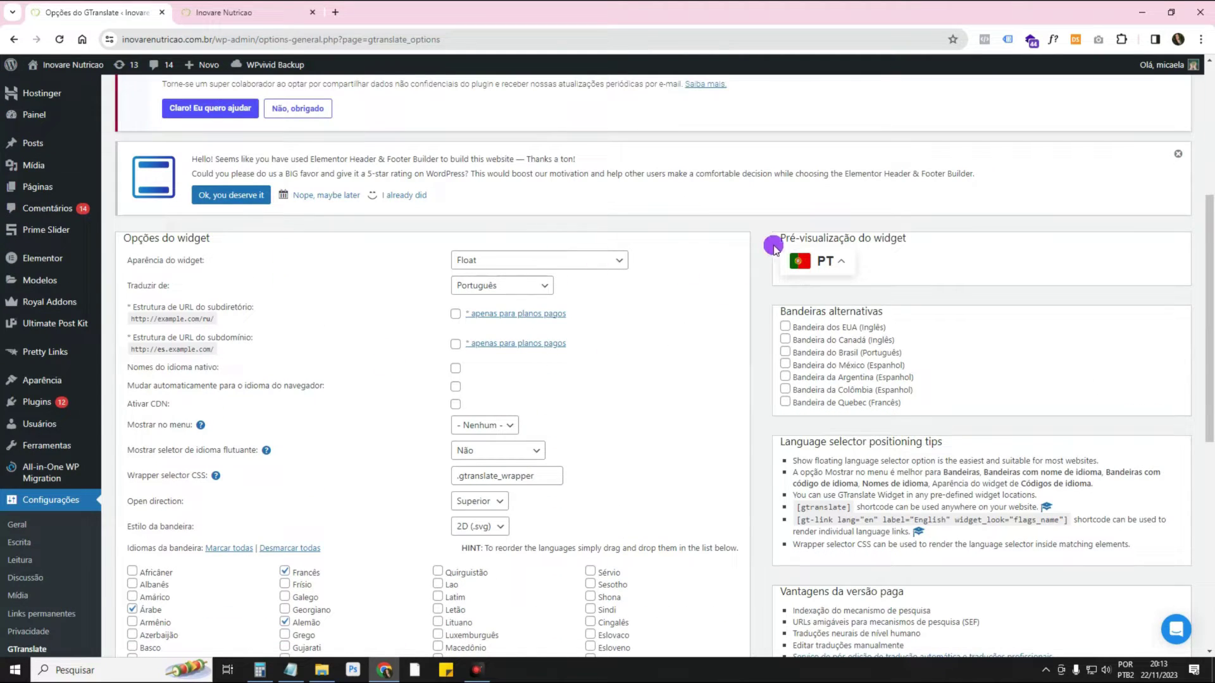
{"action": "left_click_drag", "start_coordinate": [782, 235], "coordinate": [878, 234]}
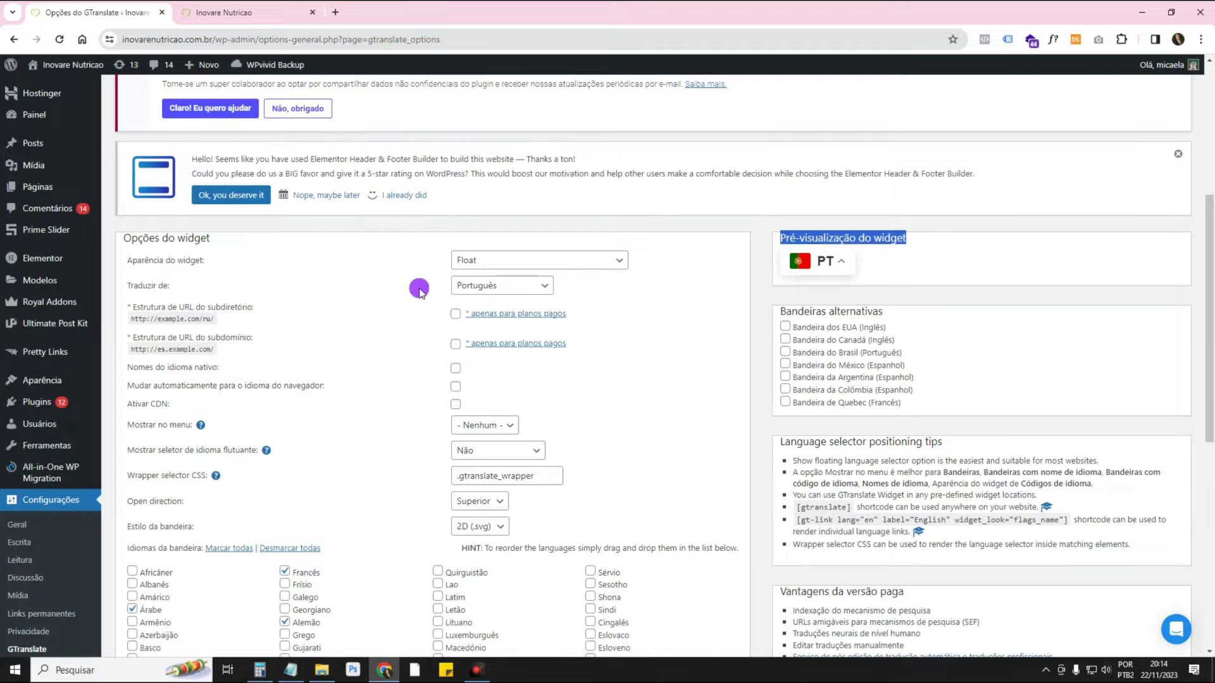
- Set Traduzir de to Inglês, then change it back to Português
{"action": "left_click", "coordinate": [495, 287]}
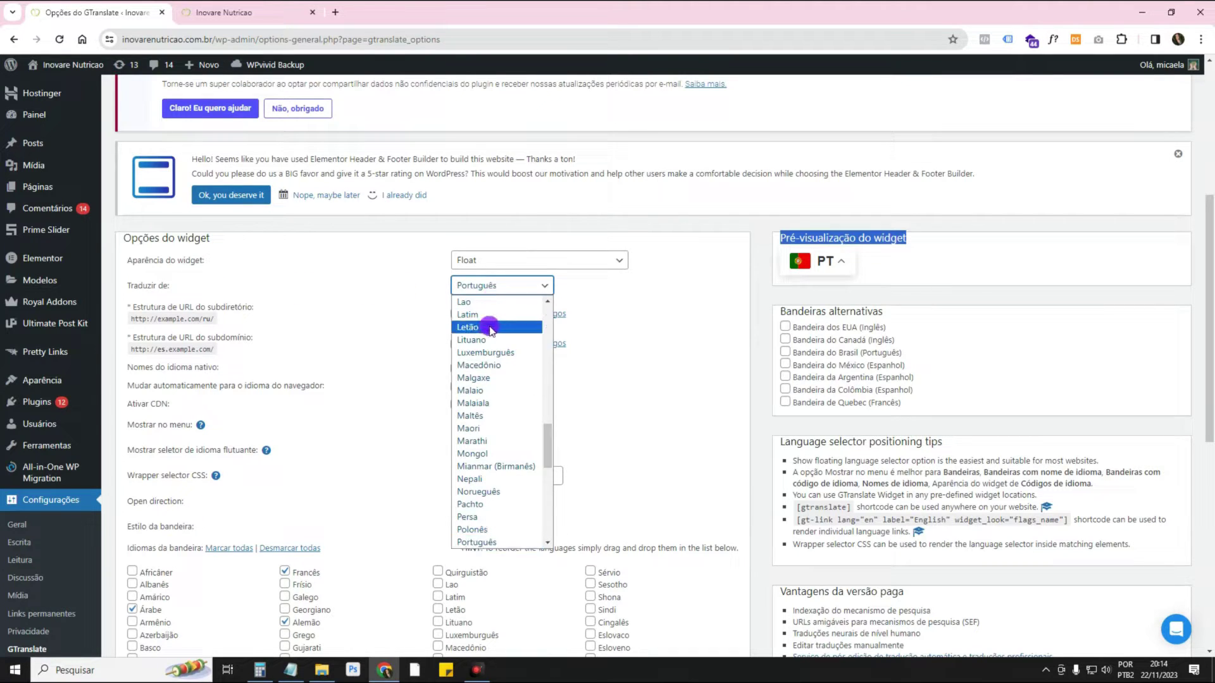
{"action": "scroll", "coordinate": [490, 329], "scroll_direction": "up", "scroll_amount": 8}
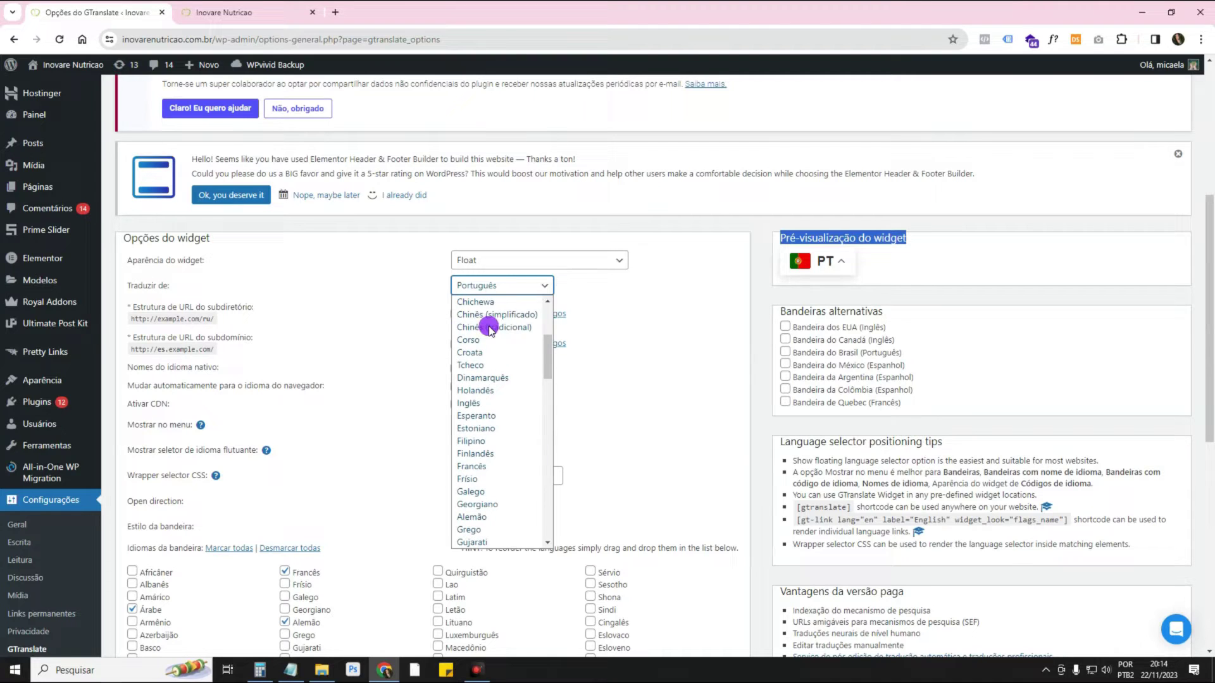
{"action": "left_click", "coordinate": [469, 403]}
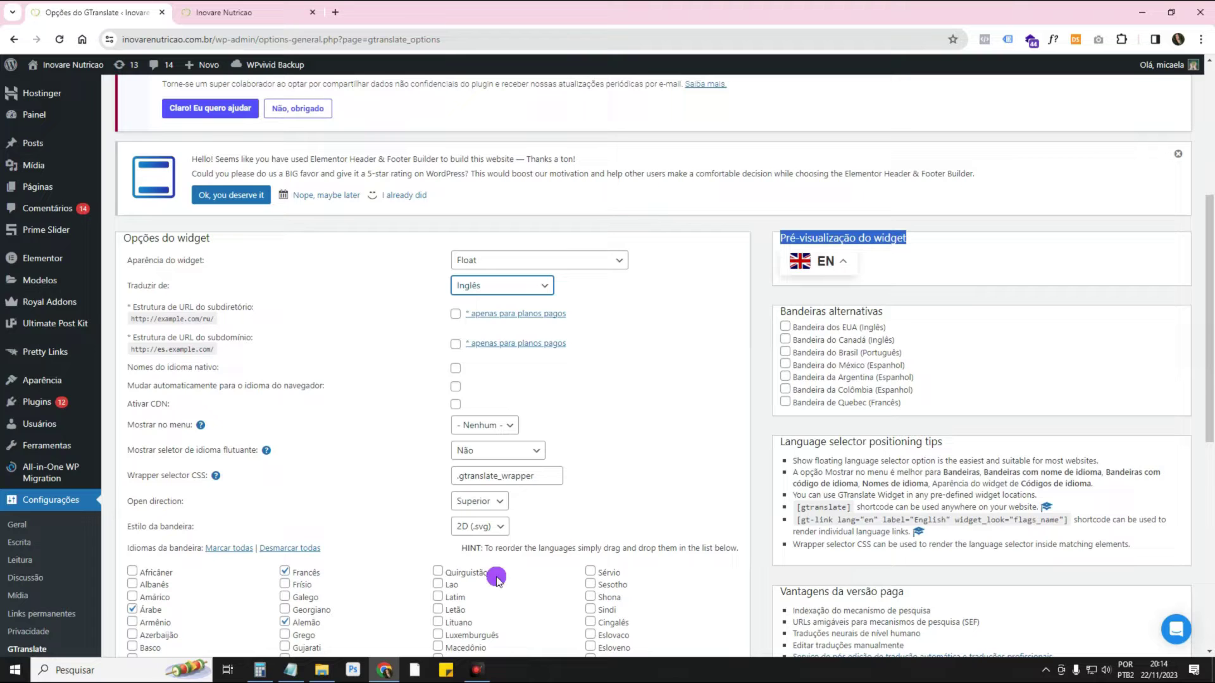
{"action": "left_click", "coordinate": [499, 291]}
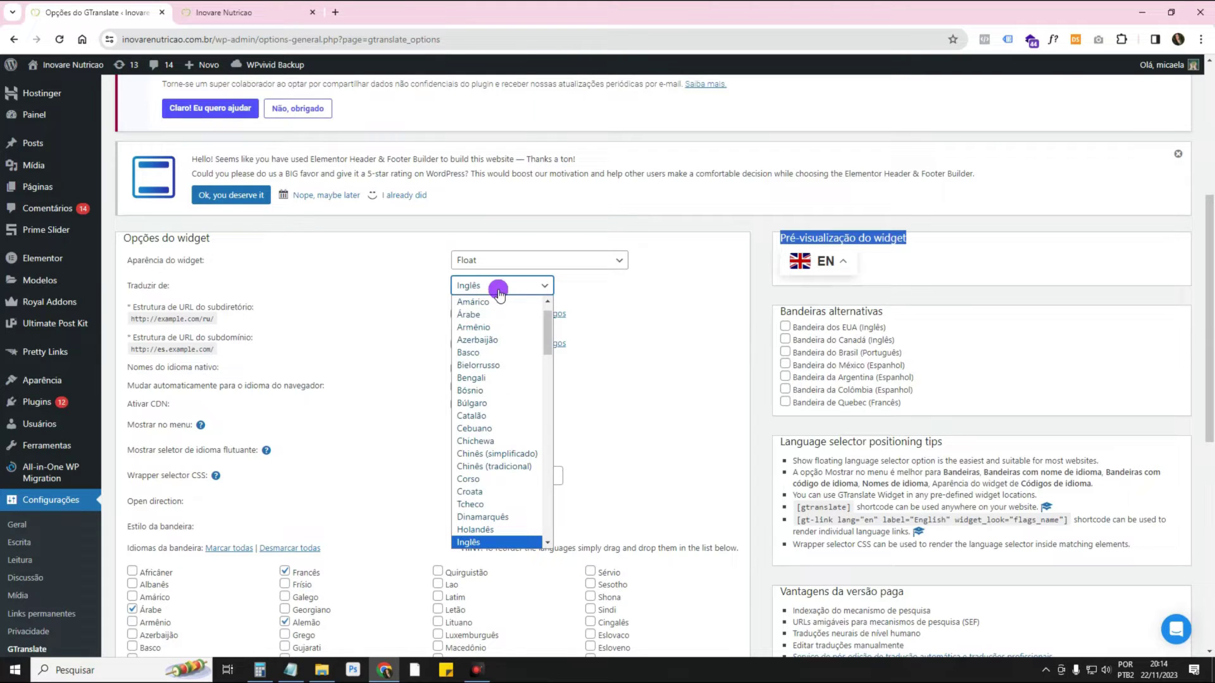
{"action": "type", "text": "por"}
{"action": "key", "text": "Return"}
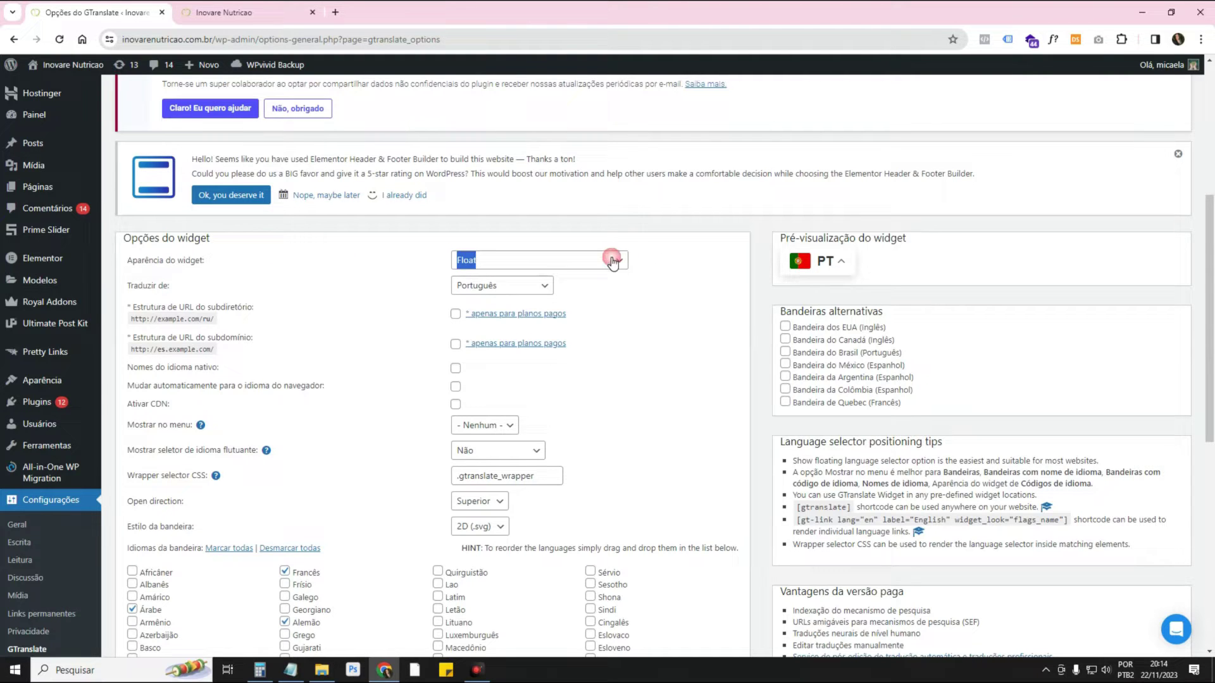
- Expand the default floating widget's language list in the preview
{"action": "left_click", "coordinate": [816, 274]}
{"action": "left_click", "coordinate": [816, 268]}
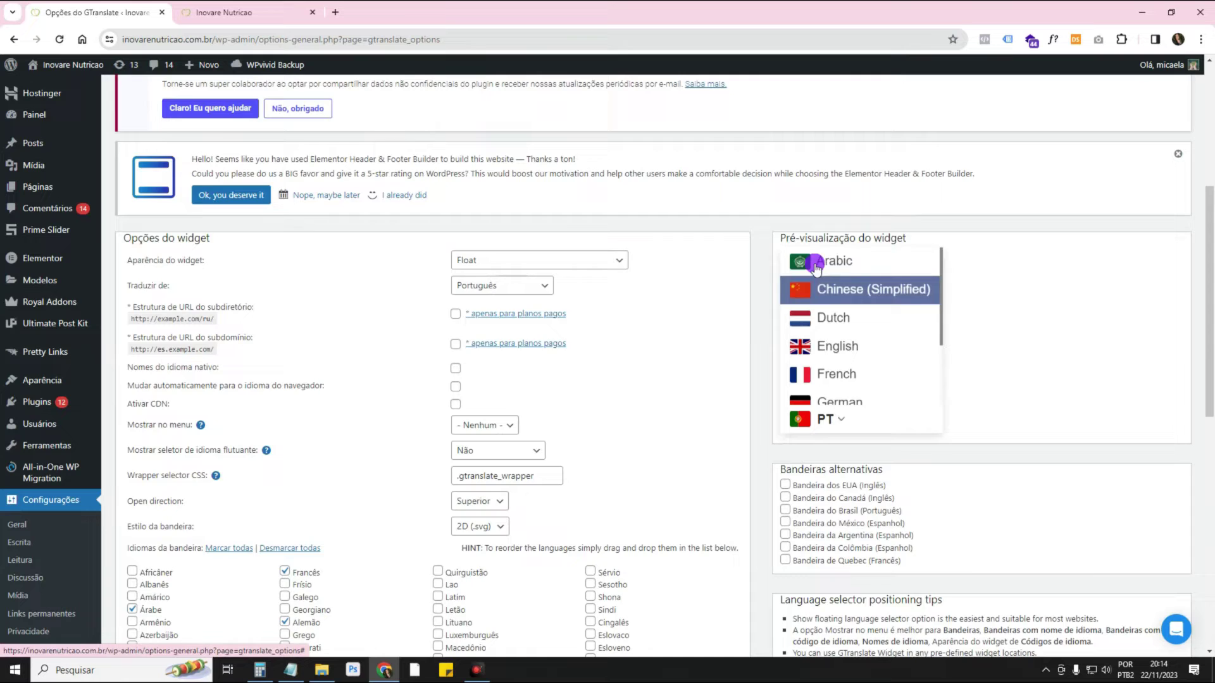
{"action": "scroll", "coordinate": [876, 345], "scroll_direction": "up", "scroll_amount": 8}
{"action": "scroll", "coordinate": [1039, 330], "scroll_direction": "down", "scroll_amount": 5}
{"action": "scroll", "coordinate": [1039, 330], "scroll_direction": "down", "scroll_amount": 2}
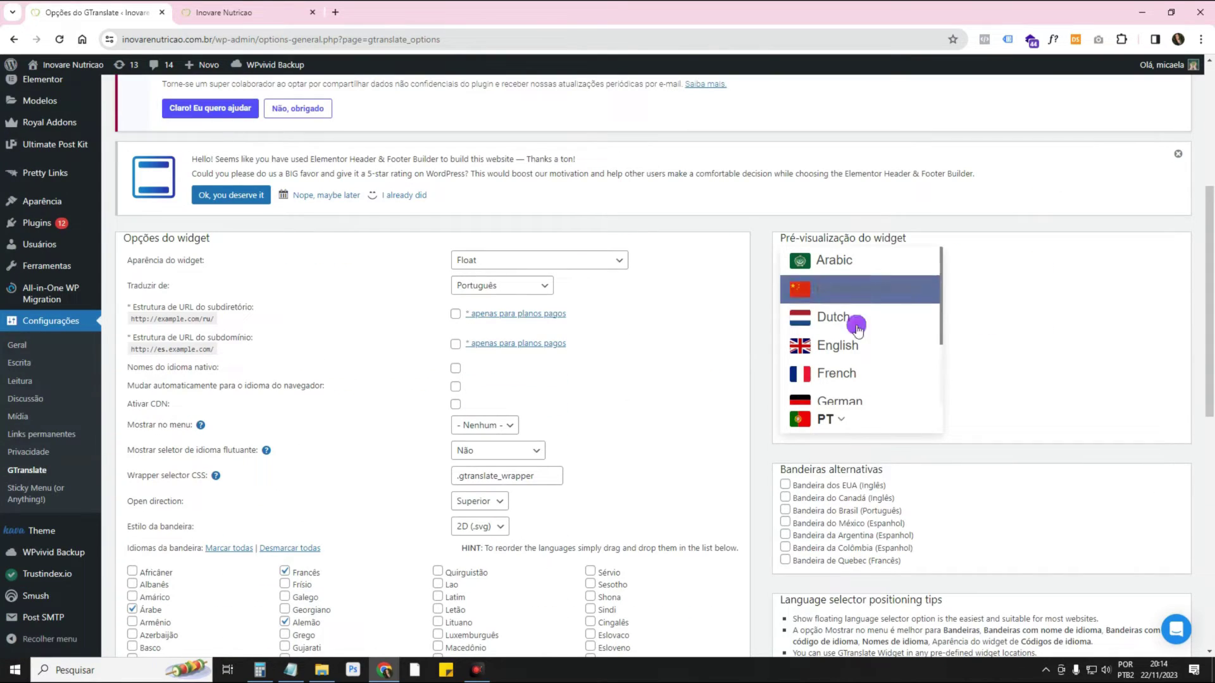
- Preview the Agradável lista suspensa com bandeiras, popup and dropdown appearances
{"action": "left_click", "coordinate": [529, 262]}
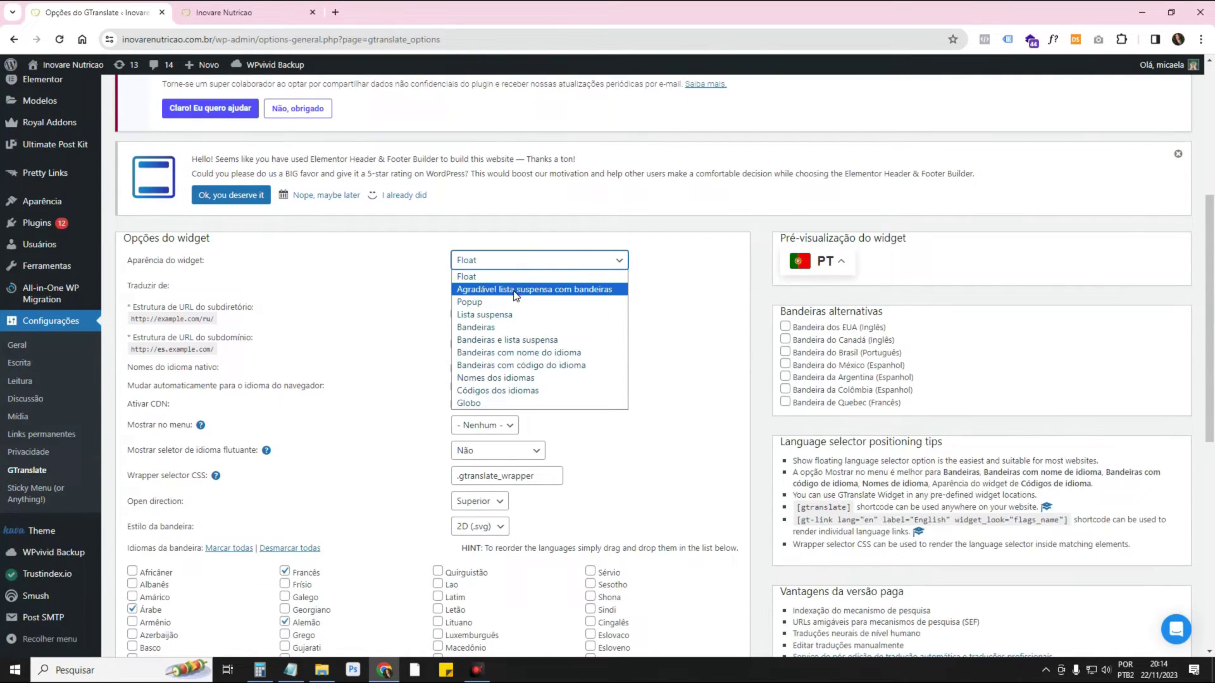
{"action": "left_click", "coordinate": [513, 289]}
{"action": "left_click", "coordinate": [813, 261]}
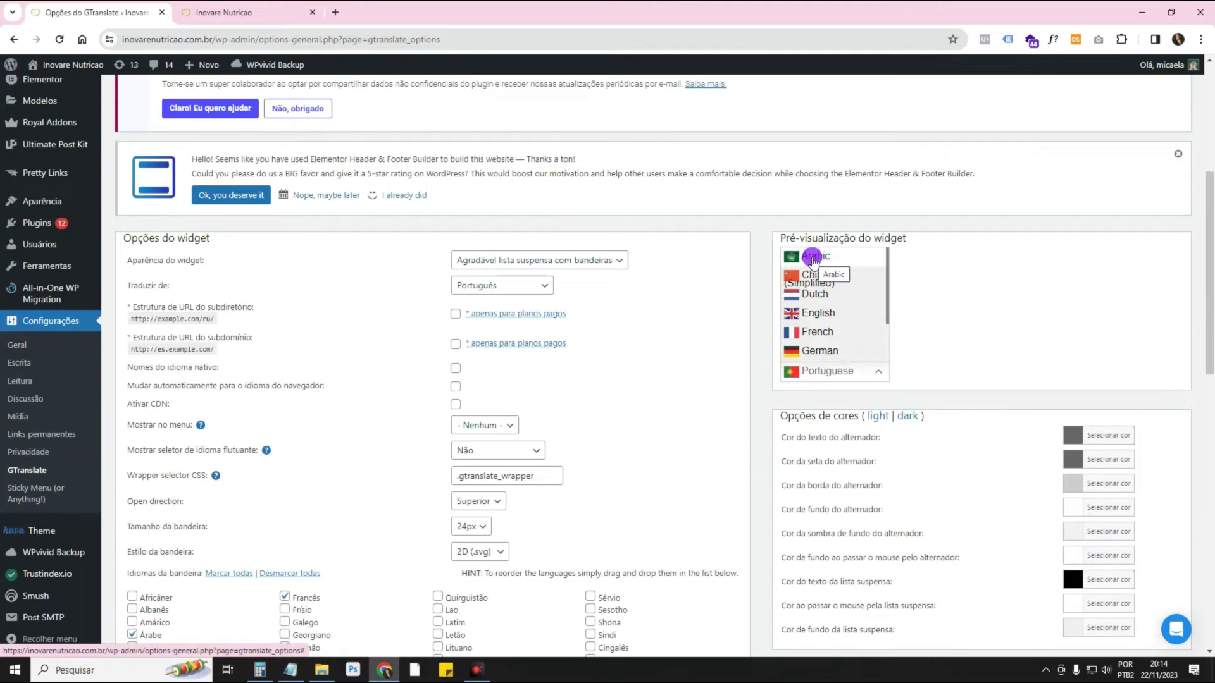
{"action": "left_click", "coordinate": [595, 262]}
{"action": "left_click", "coordinate": [481, 301]}
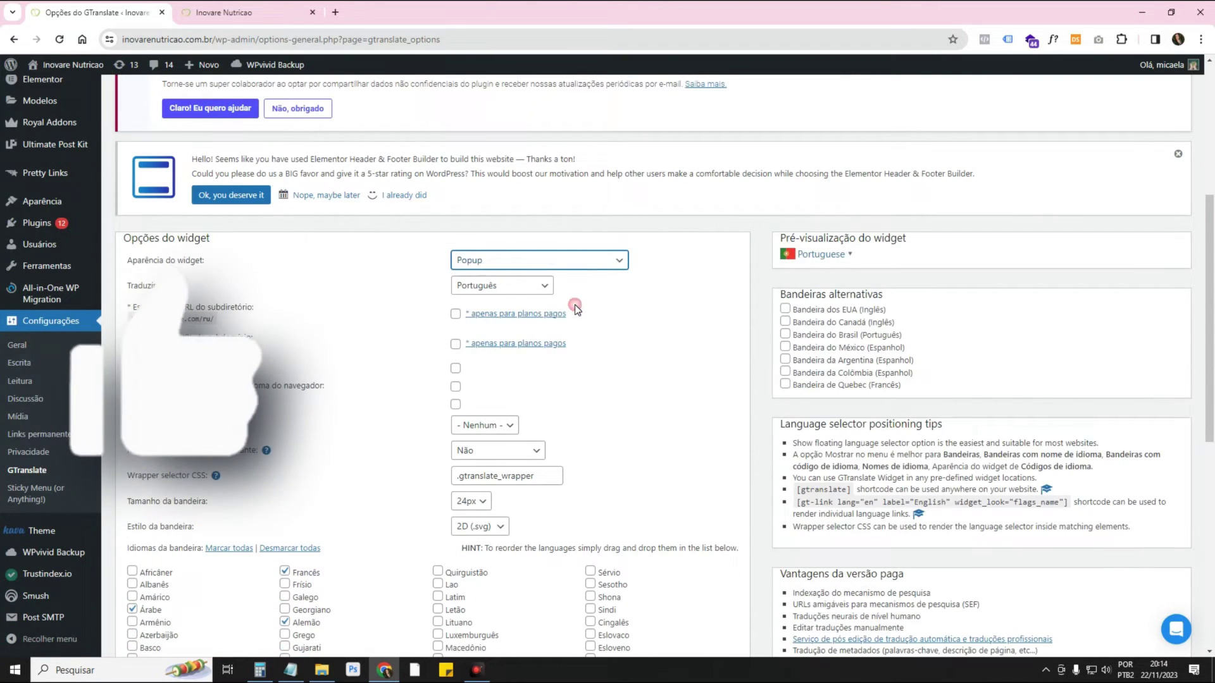
{"action": "left_click", "coordinate": [814, 256]}
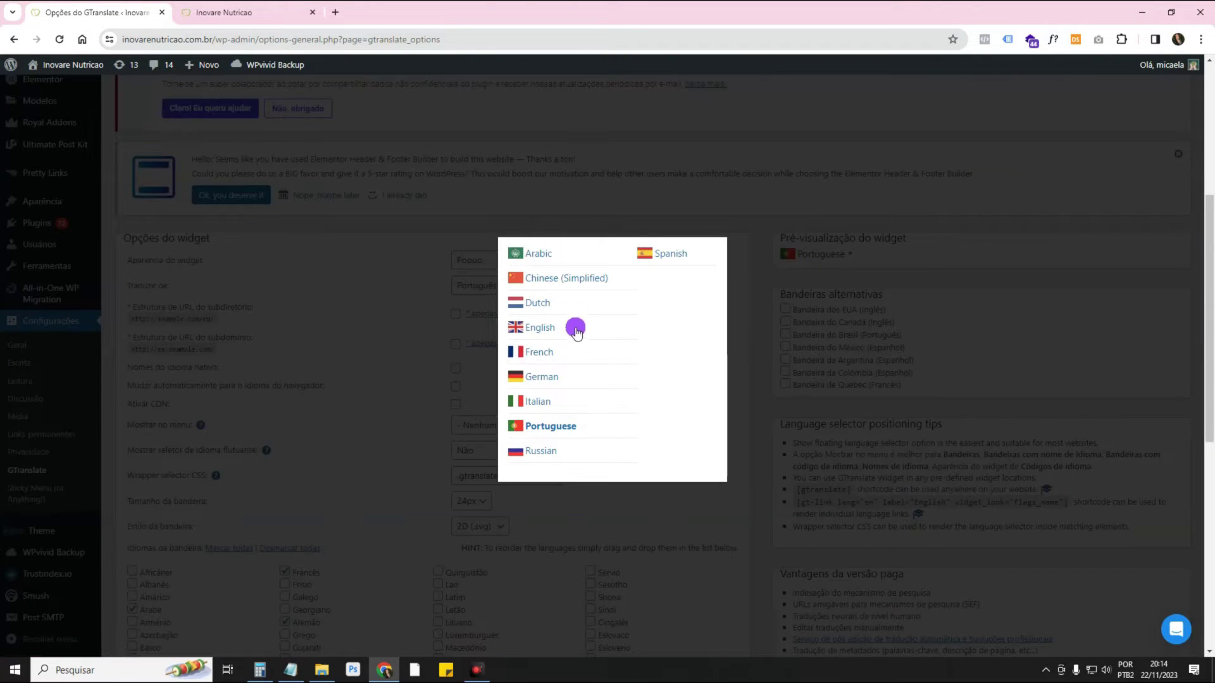
{"action": "left_click", "coordinate": [742, 259]}
{"action": "left_click", "coordinate": [530, 262]}
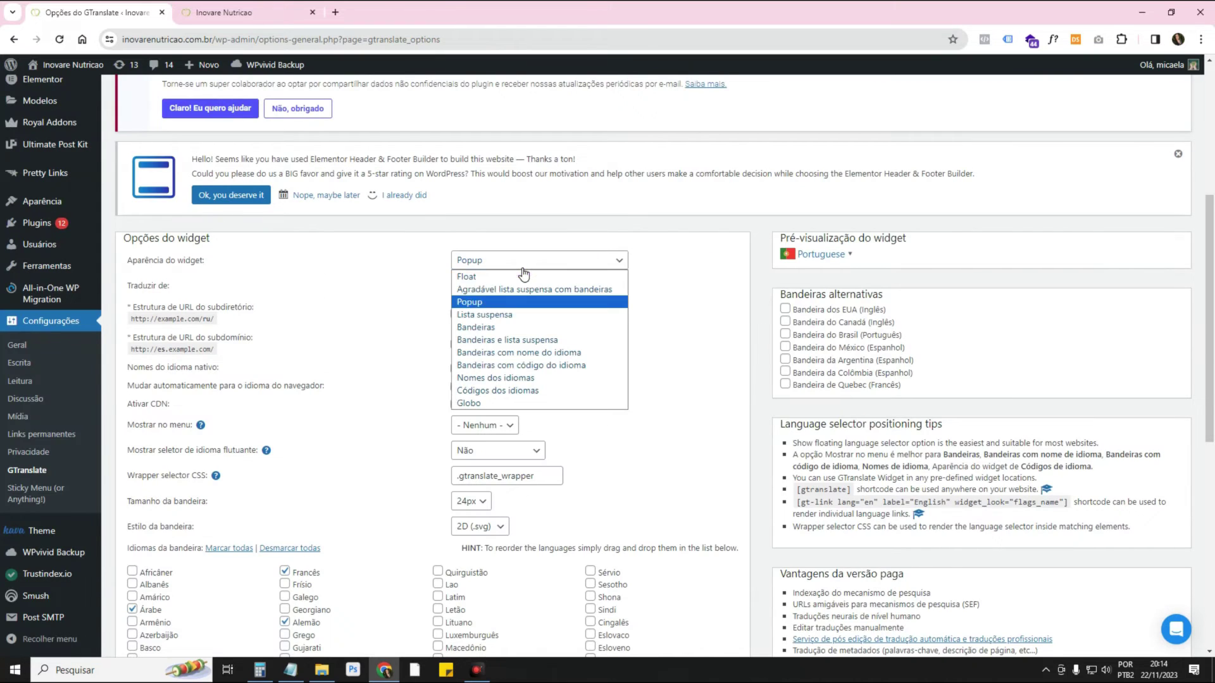
{"action": "left_click", "coordinate": [510, 315]}
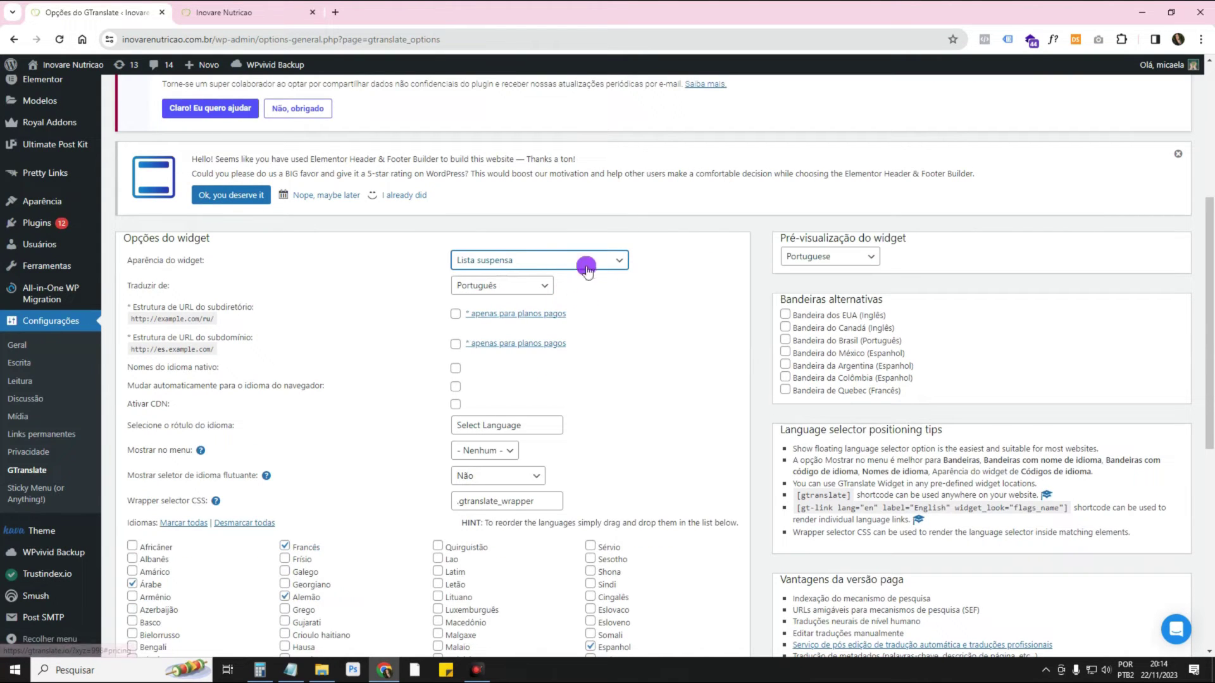
{"action": "left_click", "coordinate": [862, 256]}
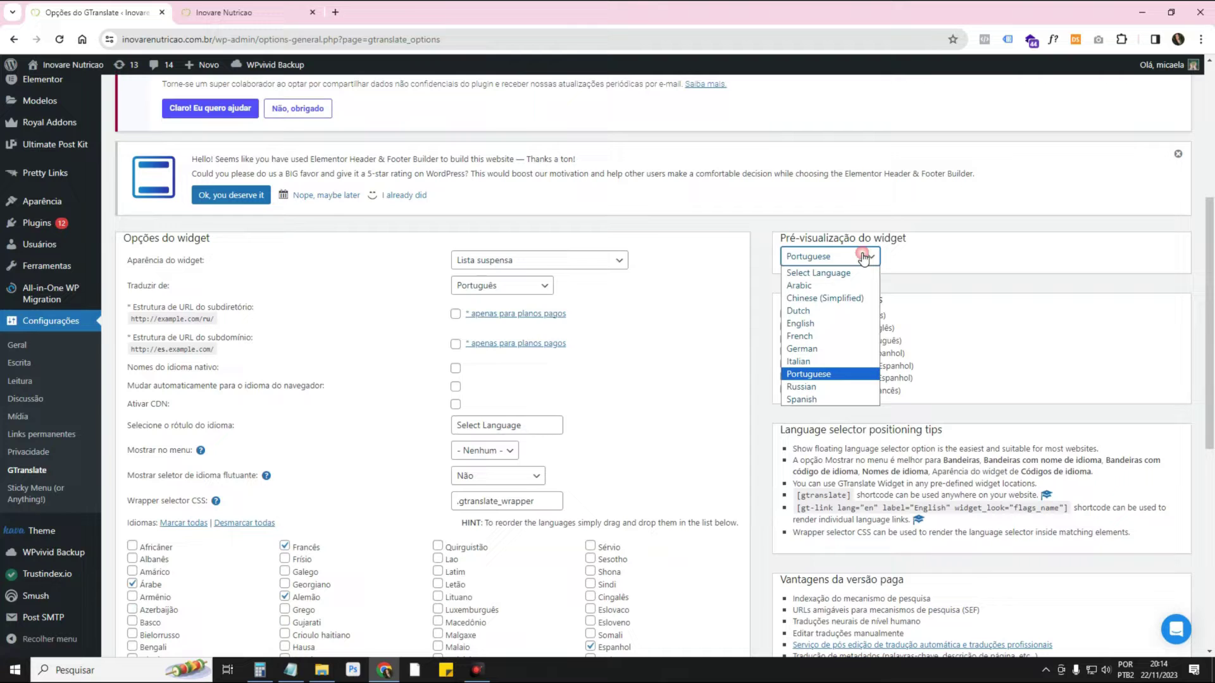
- Preview the flags only, flags with dropdown, flags with names and flags with codes styles
{"action": "left_click", "coordinate": [624, 258]}
{"action": "left_click", "coordinate": [574, 327]}
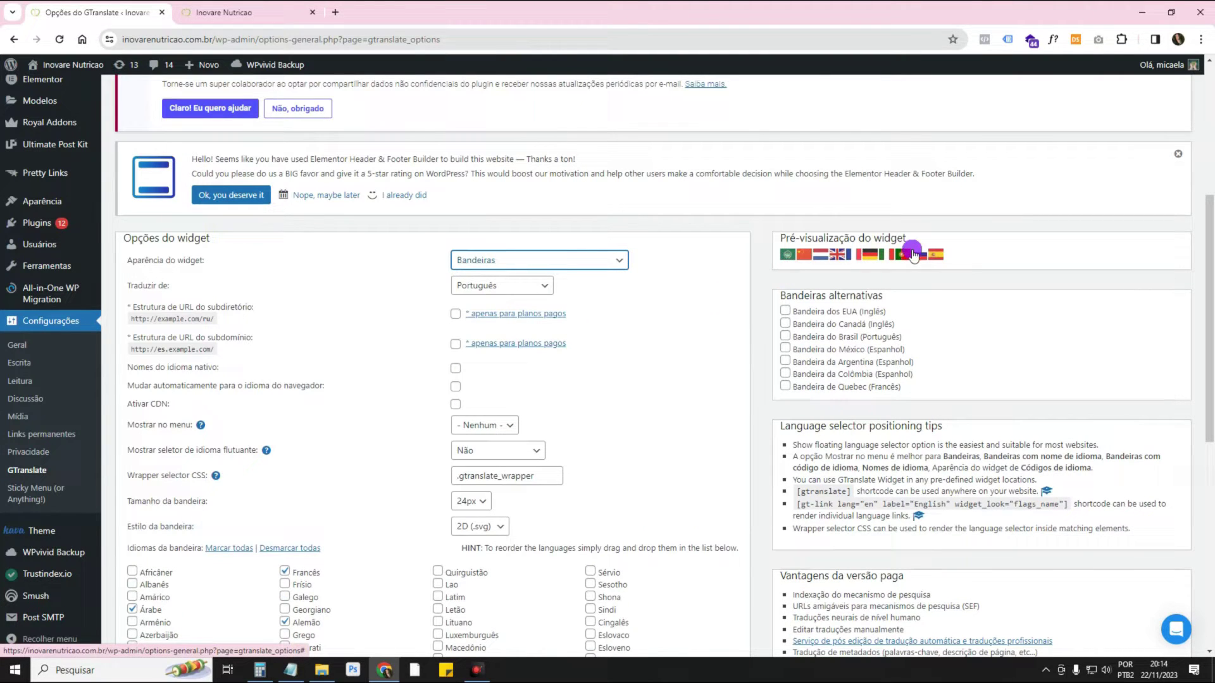
{"action": "left_click", "coordinate": [578, 259]}
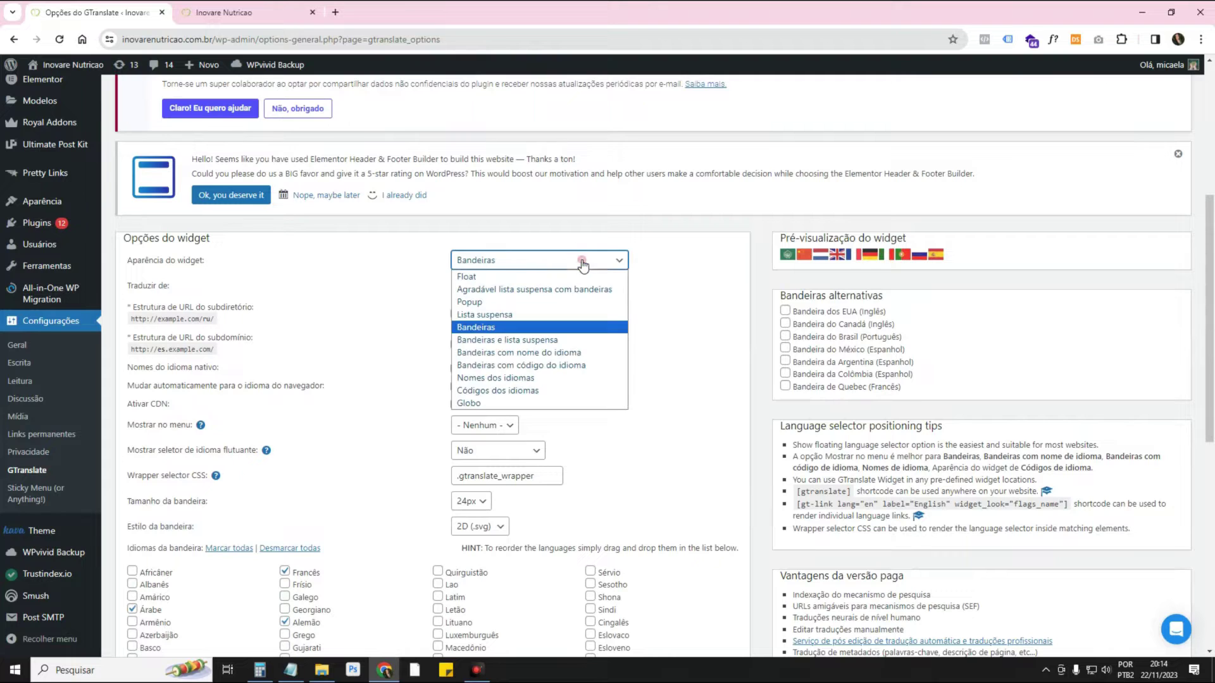
{"action": "left_click", "coordinate": [558, 345]}
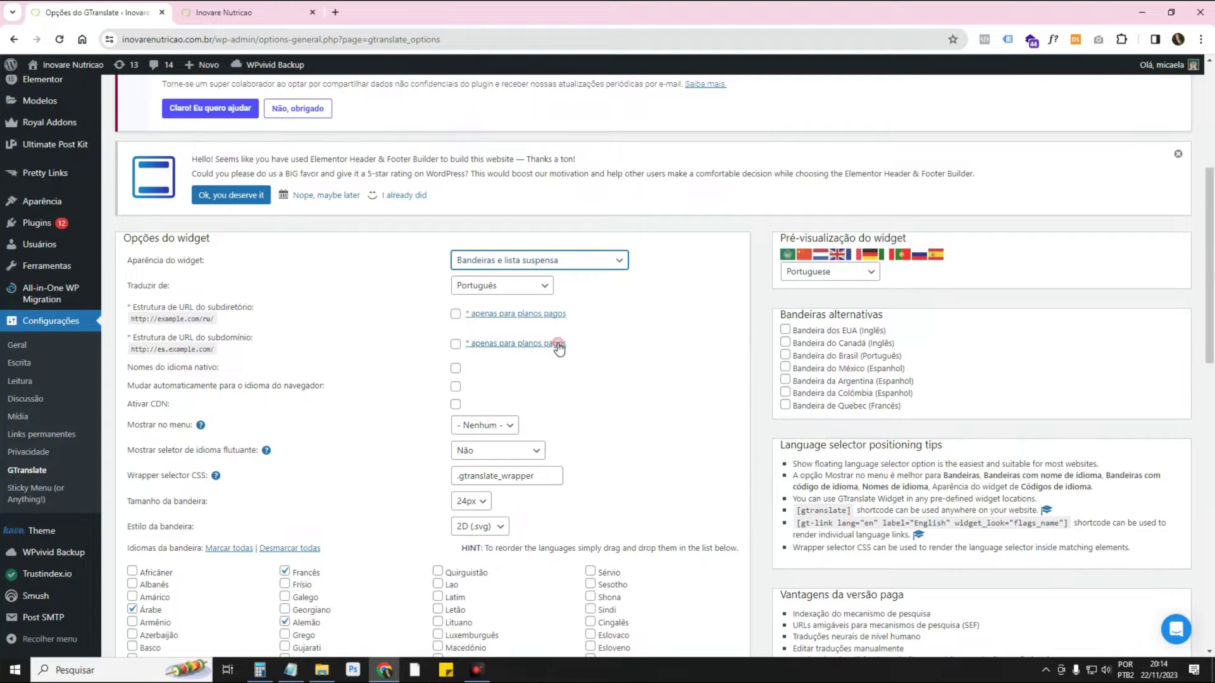
{"action": "left_click", "coordinate": [823, 270]}
{"action": "left_click", "coordinate": [822, 271]}
{"action": "left_click", "coordinate": [601, 262]}
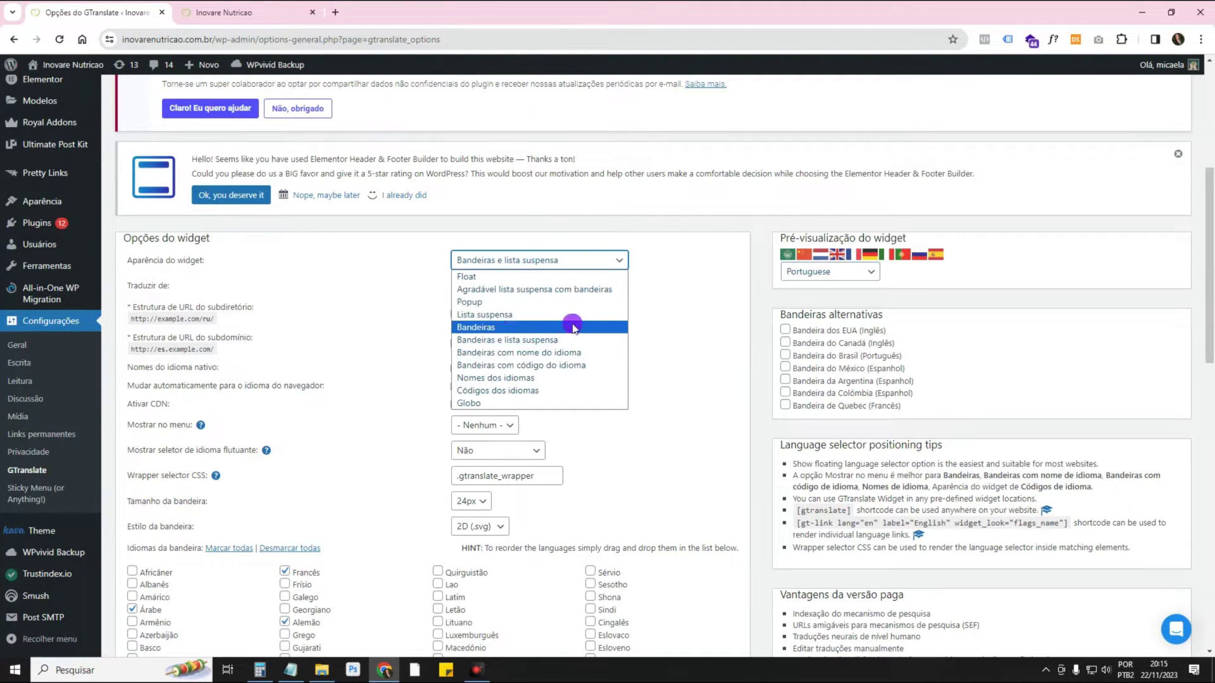
{"action": "left_click", "coordinate": [557, 352]}
{"action": "left_click", "coordinate": [805, 260]}
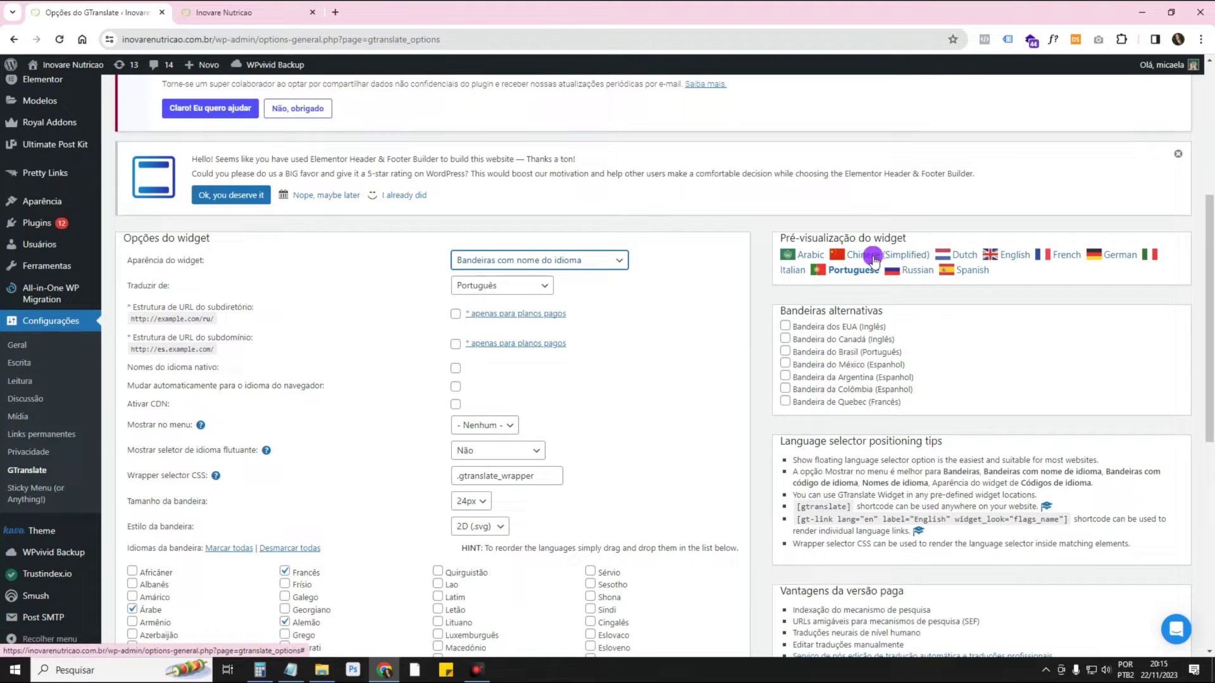
{"action": "left_click", "coordinate": [478, 265]}
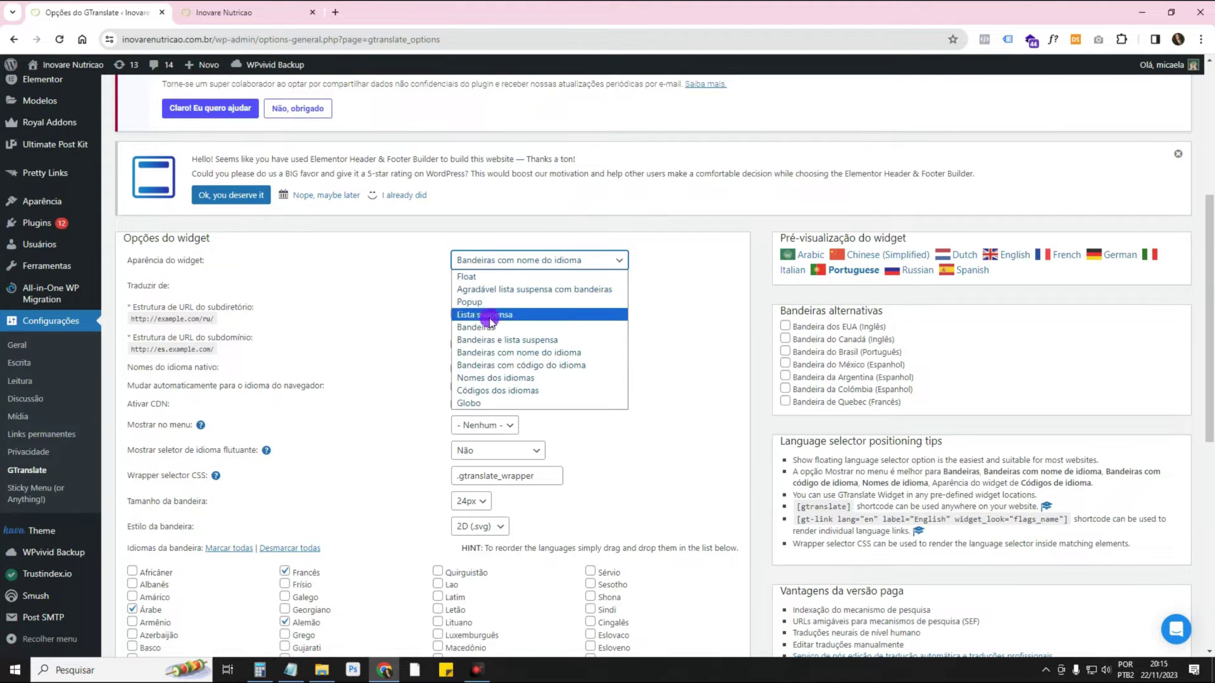
{"action": "left_click", "coordinate": [500, 357]}
{"action": "left_click", "coordinate": [806, 256]}
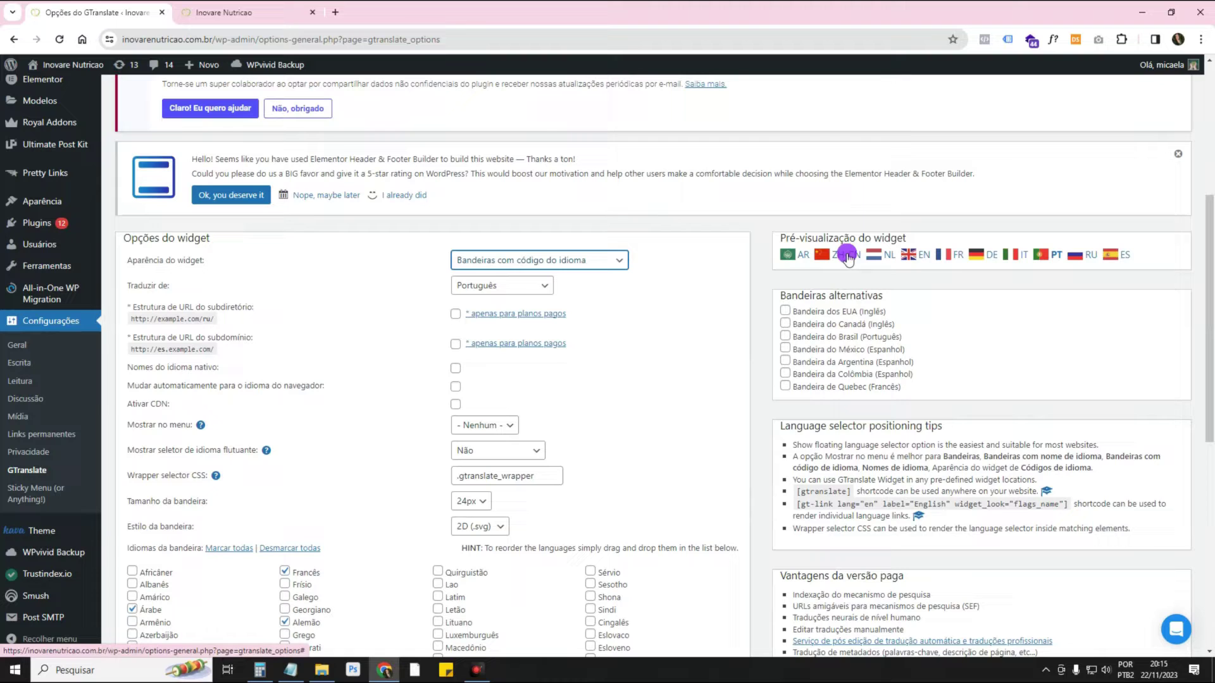
- Preview plain names, plain codes and globe styles, then choose Bandeiras
{"action": "left_click", "coordinate": [551, 262]}
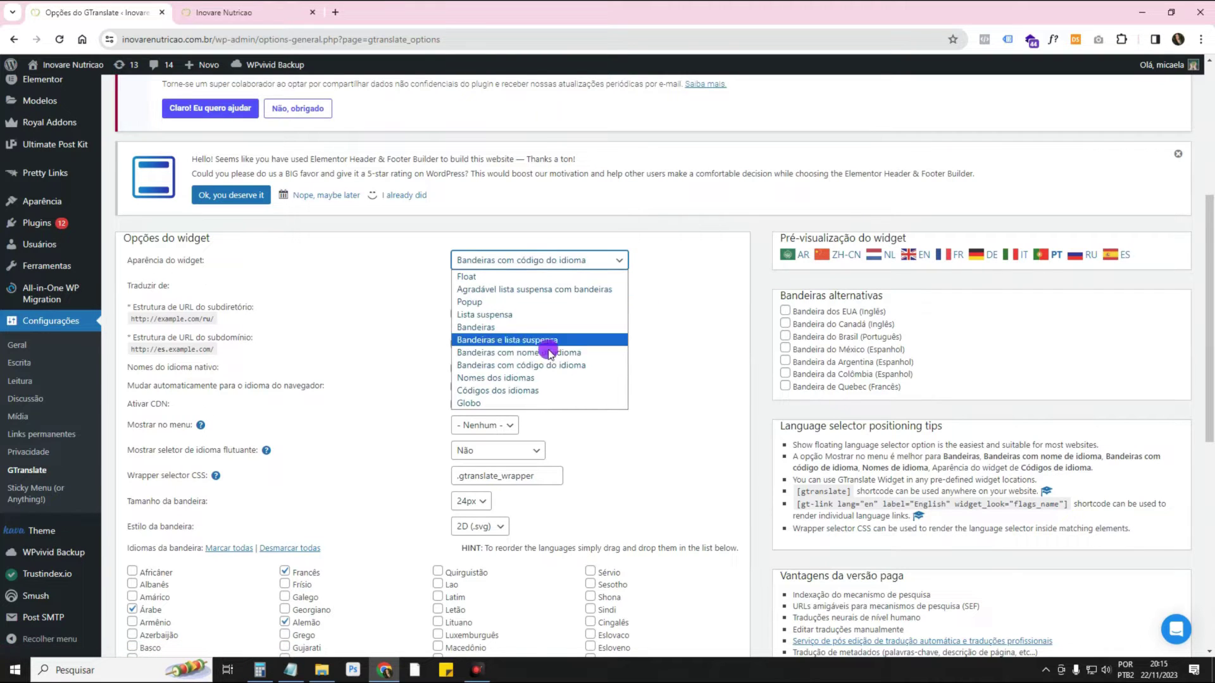
{"action": "left_click", "coordinate": [541, 379]}
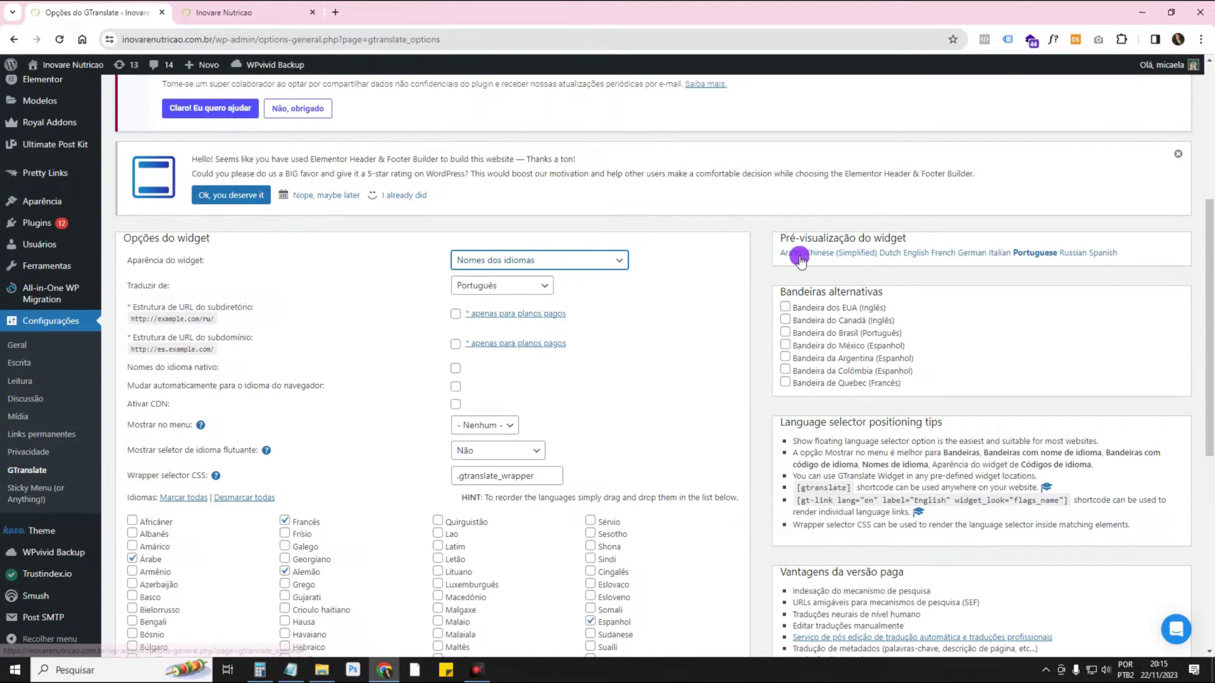
{"action": "left_click", "coordinate": [612, 262]}
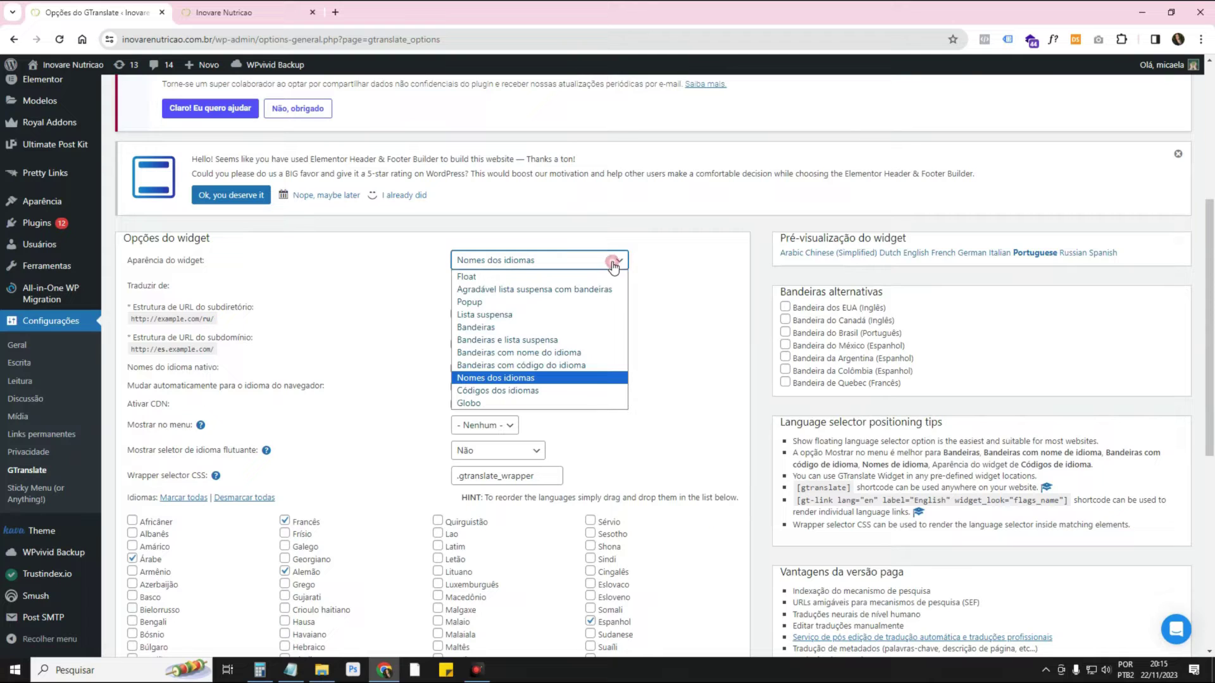
{"action": "left_click", "coordinate": [538, 390]}
{"action": "left_click", "coordinate": [612, 262]}
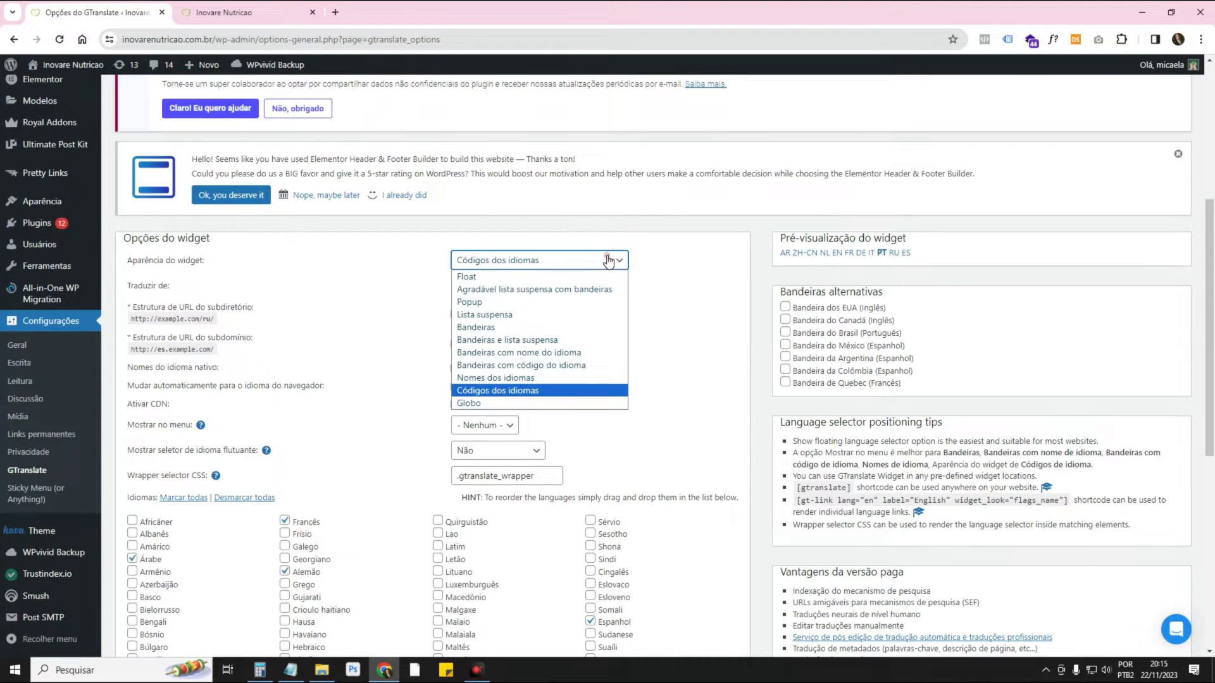
{"action": "left_click", "coordinate": [549, 404]}
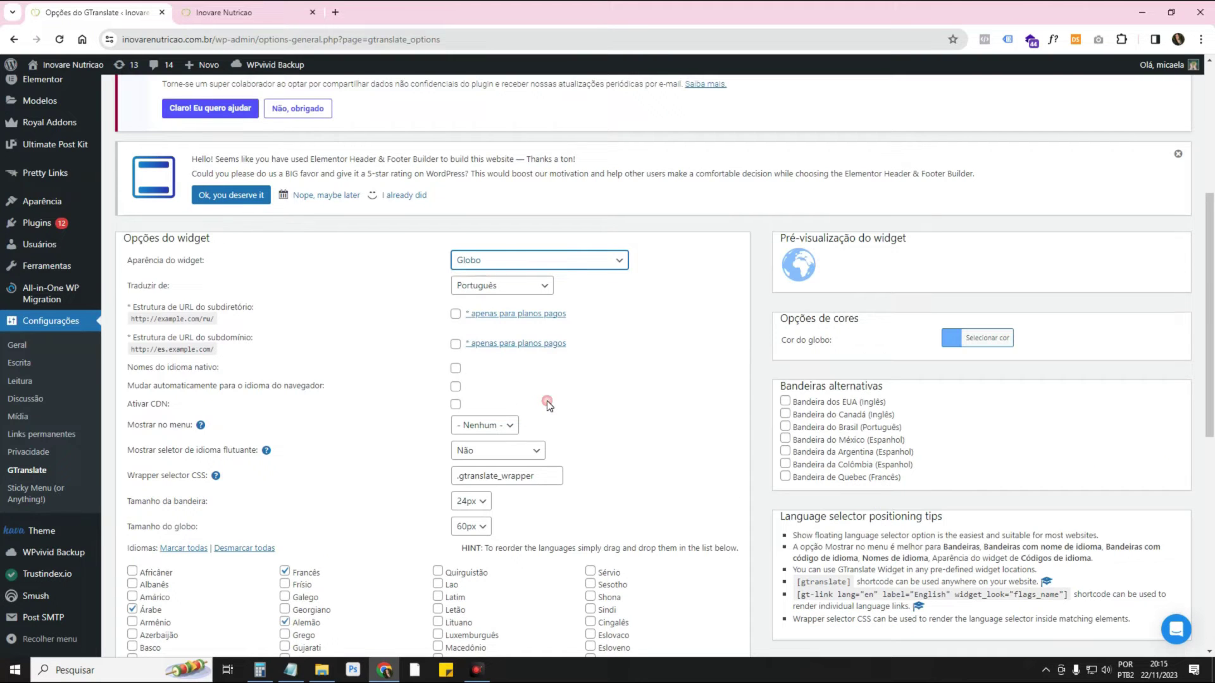
{"action": "left_click", "coordinate": [799, 264]}
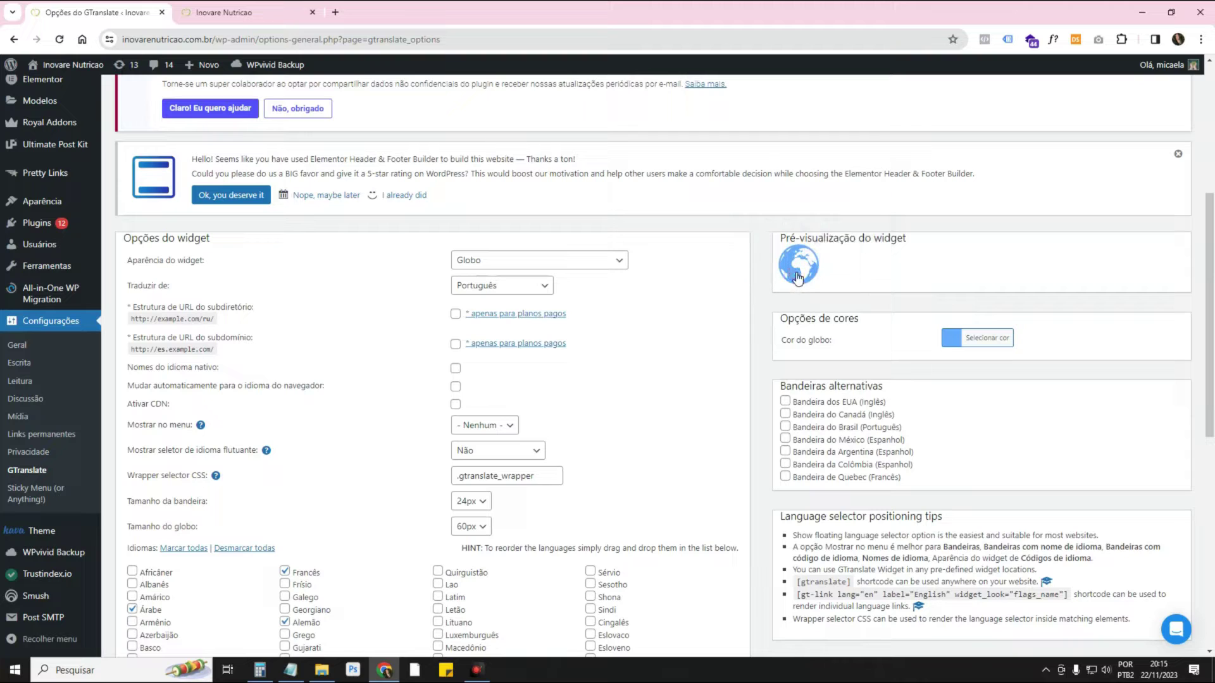
{"action": "left_click", "coordinate": [620, 262]}
{"action": "left_click", "coordinate": [580, 327]}
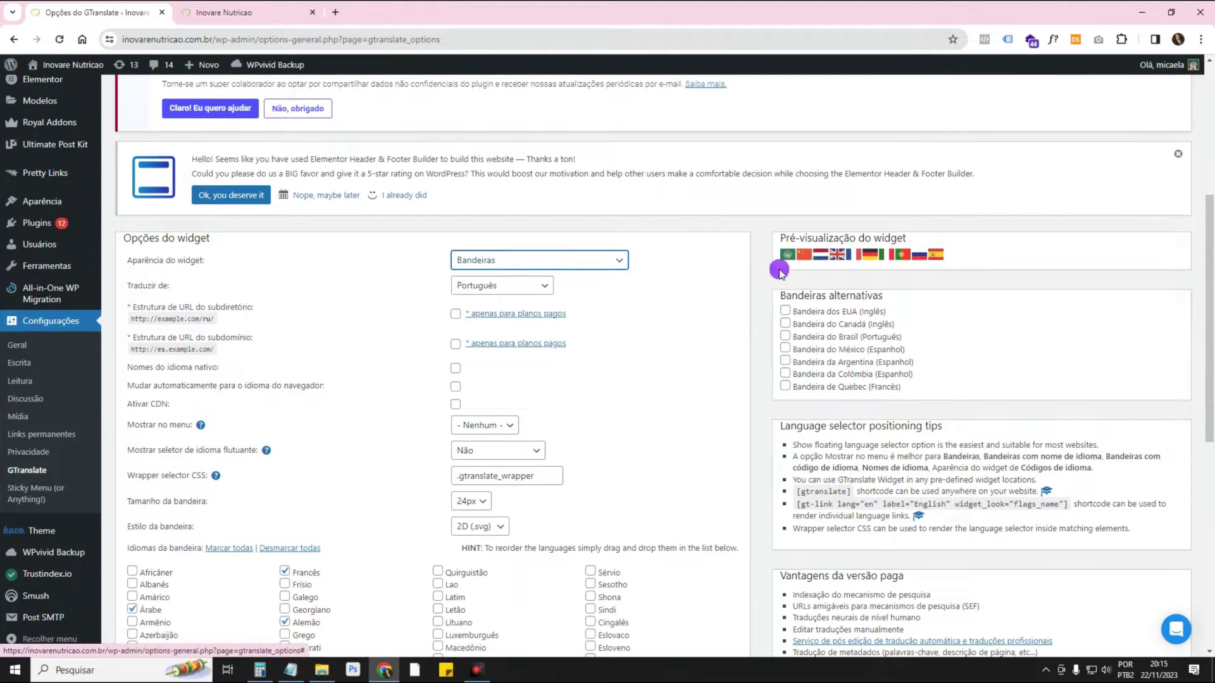
{"action": "scroll", "coordinate": [649, 302], "scroll_direction": "down", "scroll_amount": 2}
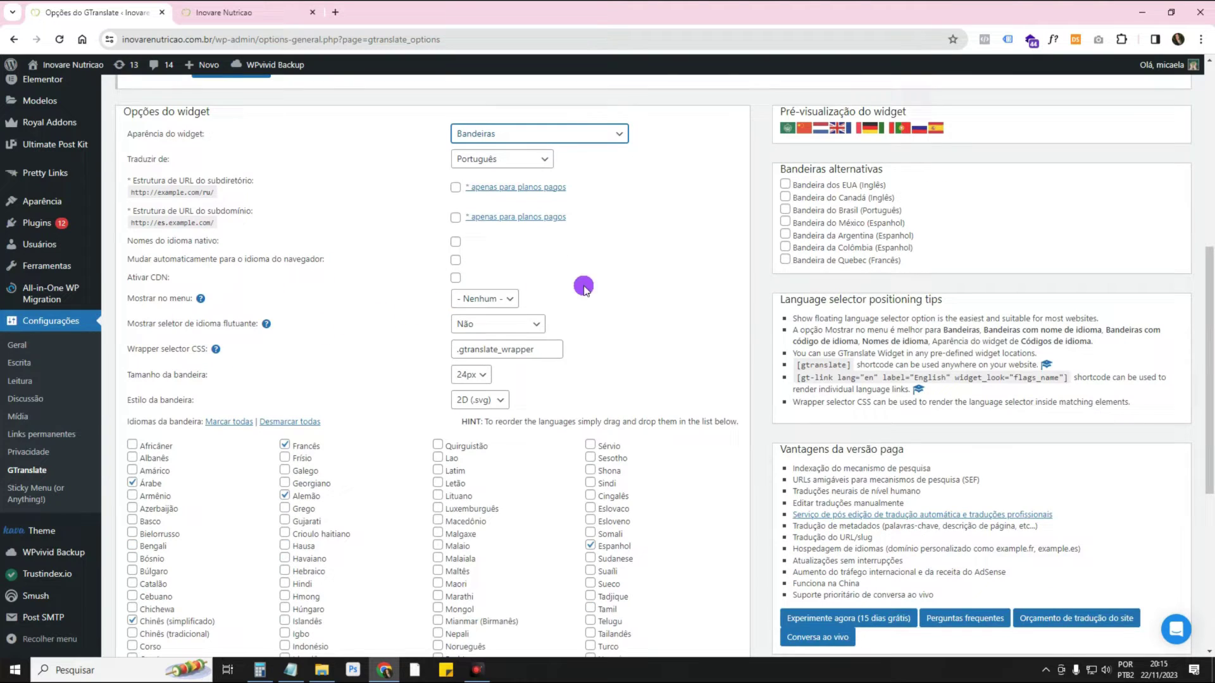
{"action": "scroll", "coordinate": [591, 288], "scroll_direction": "down", "scroll_amount": 1}
{"action": "scroll", "coordinate": [601, 286], "scroll_direction": "up", "scroll_amount": 1}
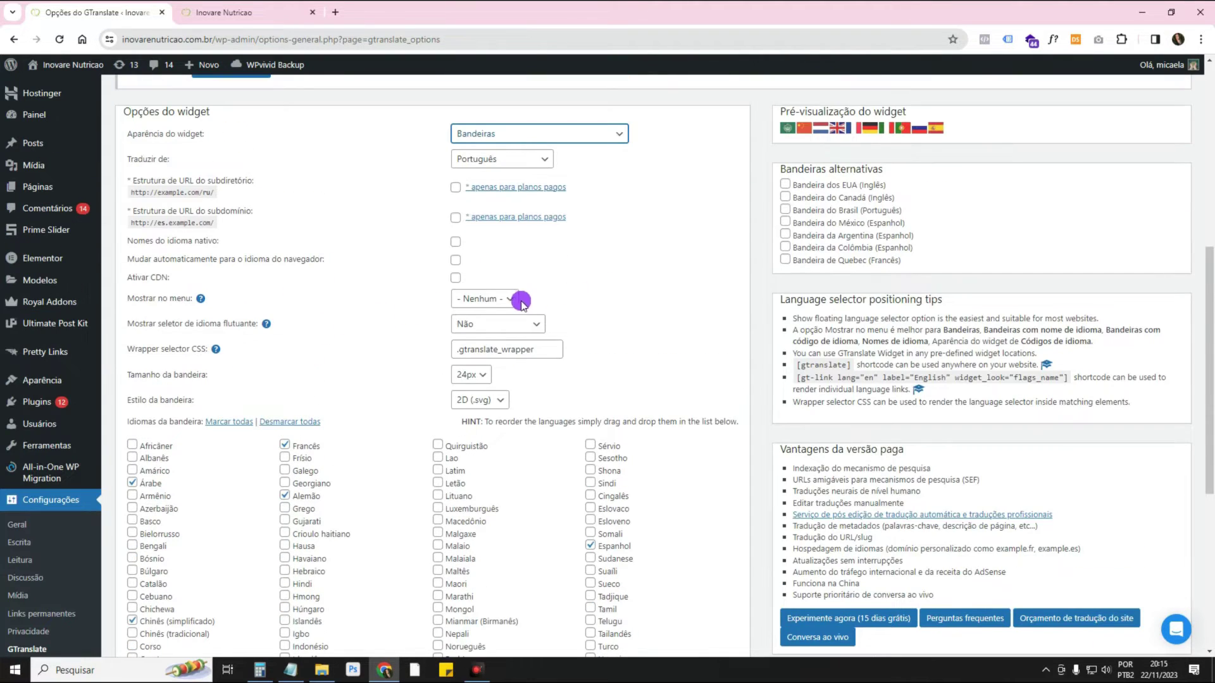
{"action": "left_click", "coordinate": [500, 302]}
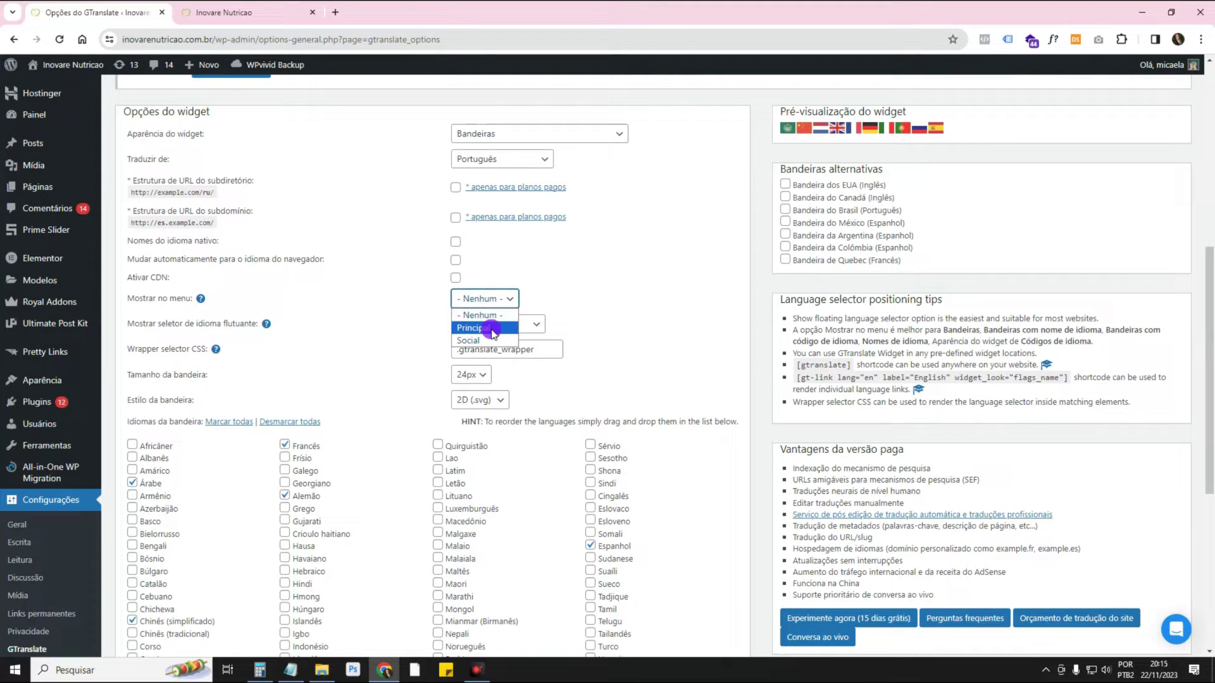
{"action": "left_click", "coordinate": [478, 303]}
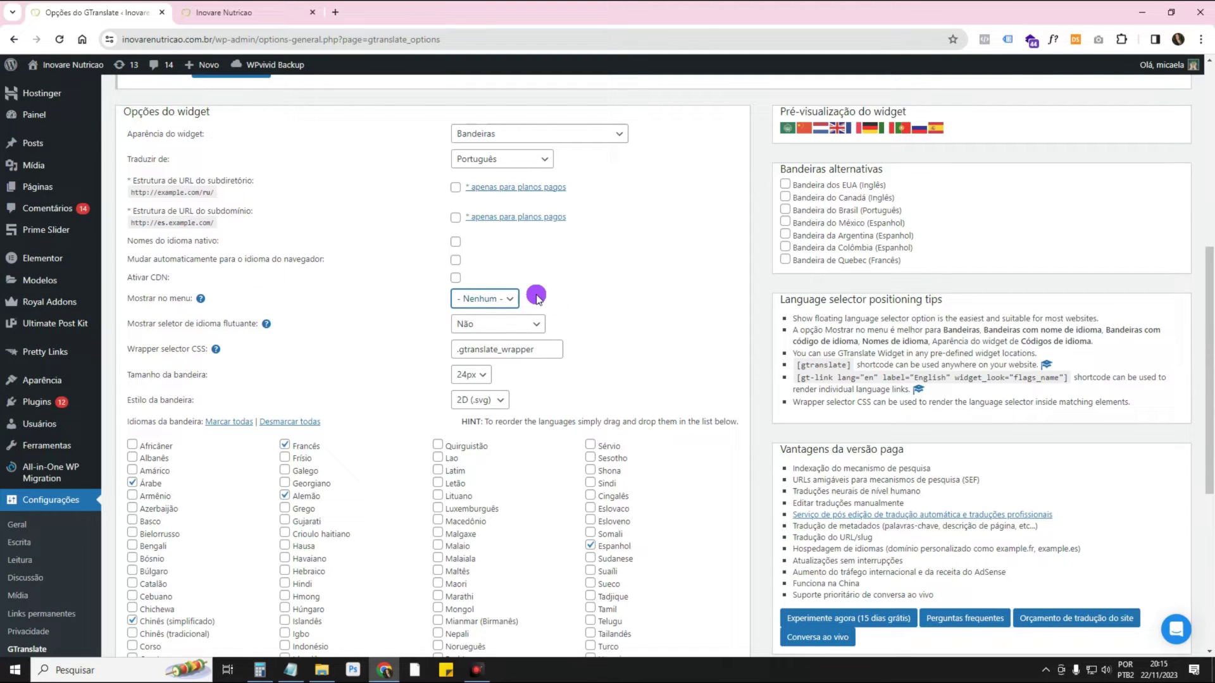
{"action": "scroll", "coordinate": [536, 298], "scroll_direction": "down", "scroll_amount": 2}
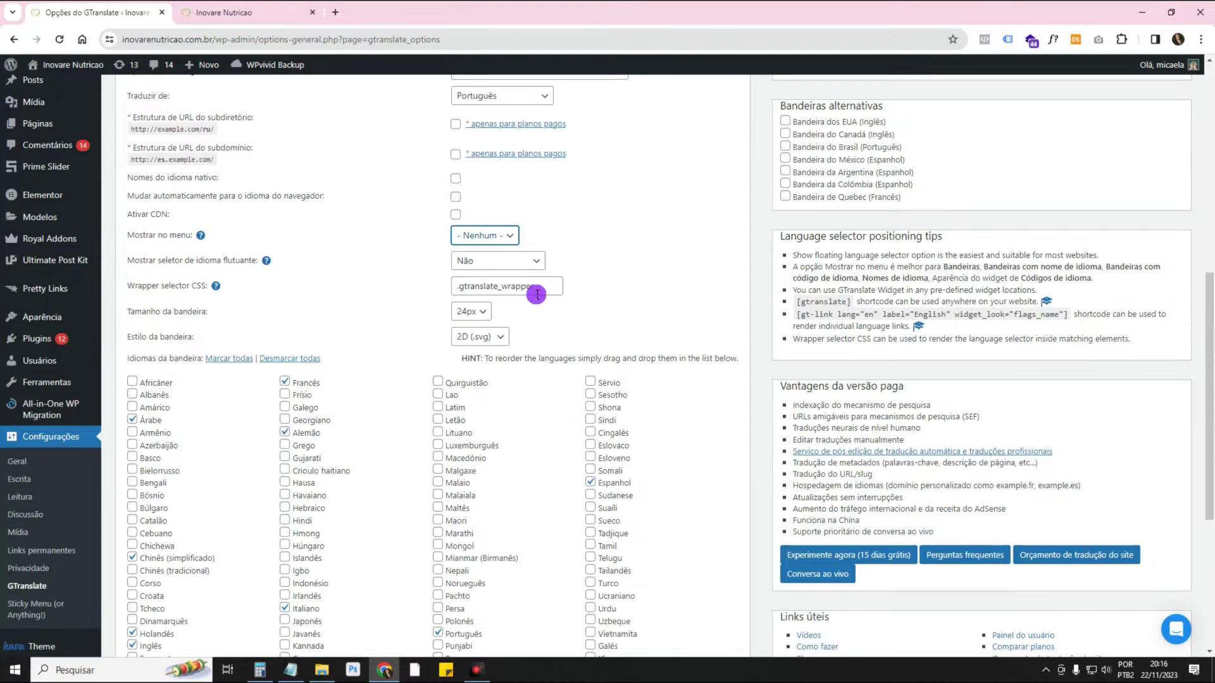
{"action": "scroll", "coordinate": [537, 295], "scroll_direction": "up", "scroll_amount": 1}
{"action": "left_click", "coordinate": [469, 312]}
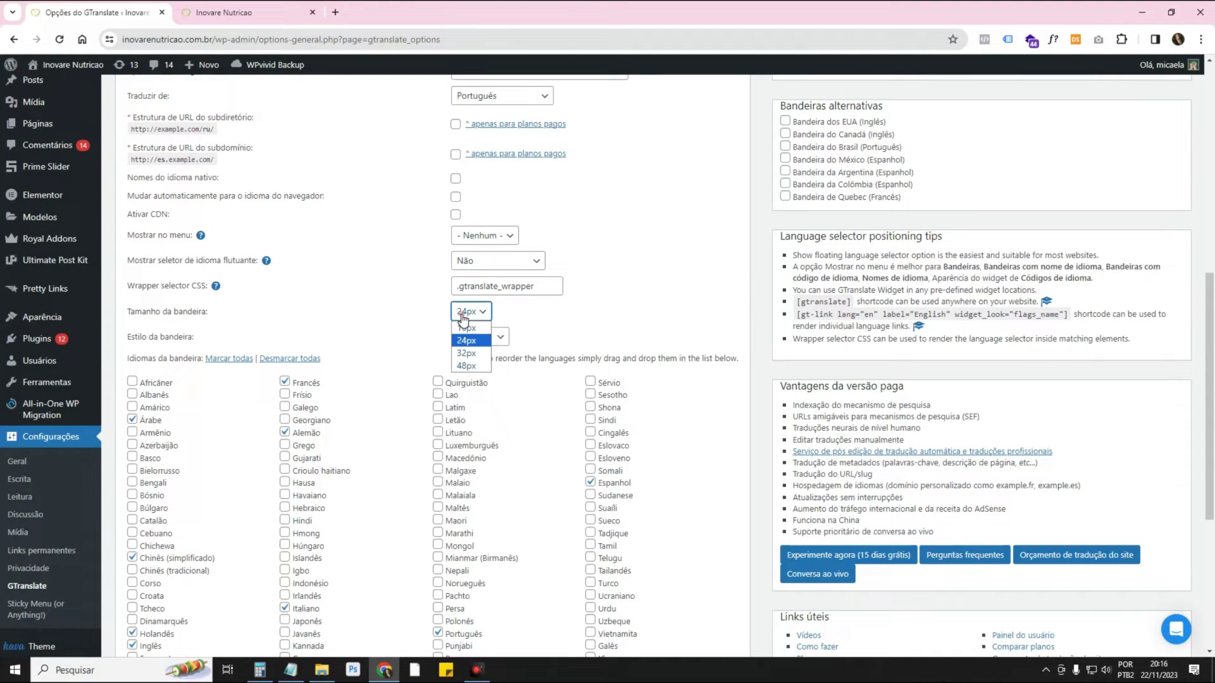
{"action": "left_click", "coordinate": [474, 341]}
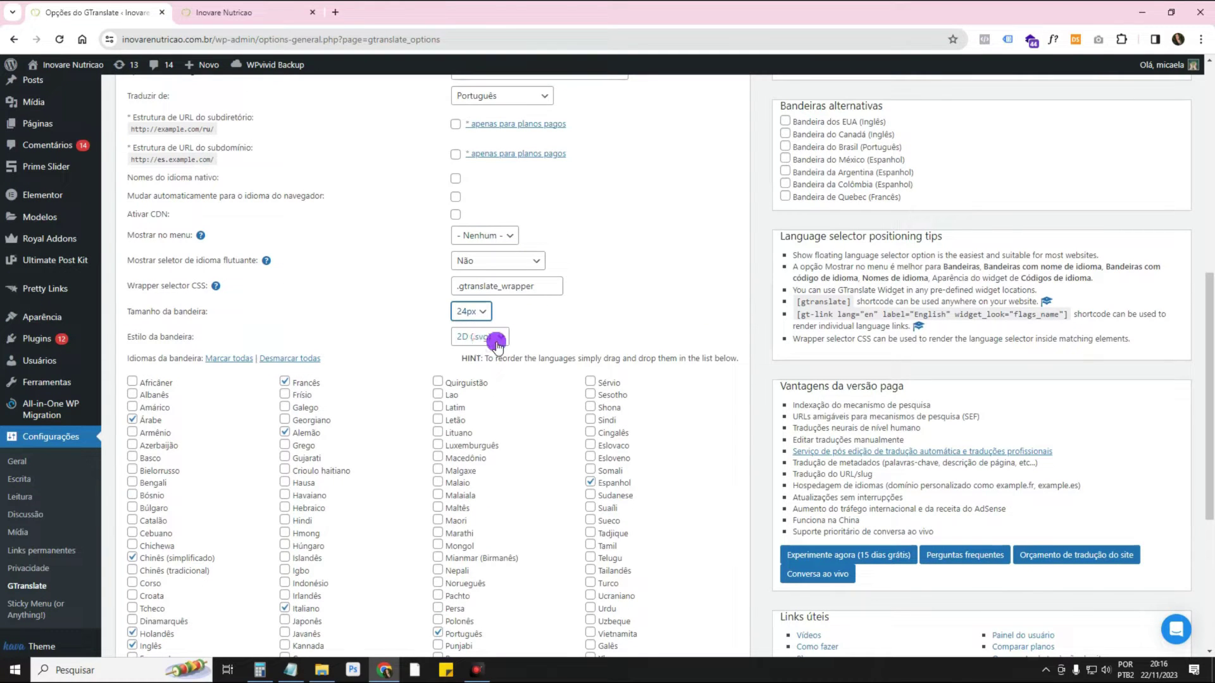
{"action": "left_click", "coordinate": [496, 344]}
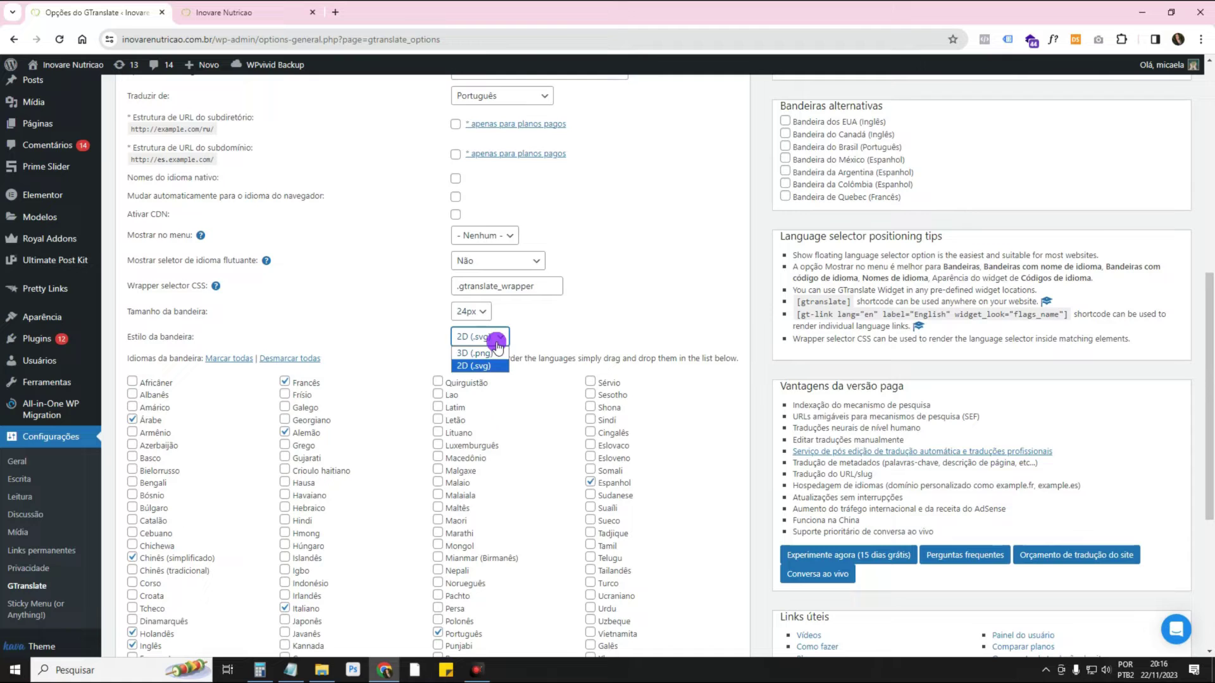
{"action": "left_click", "coordinate": [497, 344]}
{"action": "scroll", "coordinate": [672, 356], "scroll_direction": "up", "scroll_amount": 4}
{"action": "scroll", "coordinate": [568, 467], "scroll_direction": "down", "scroll_amount": 1}
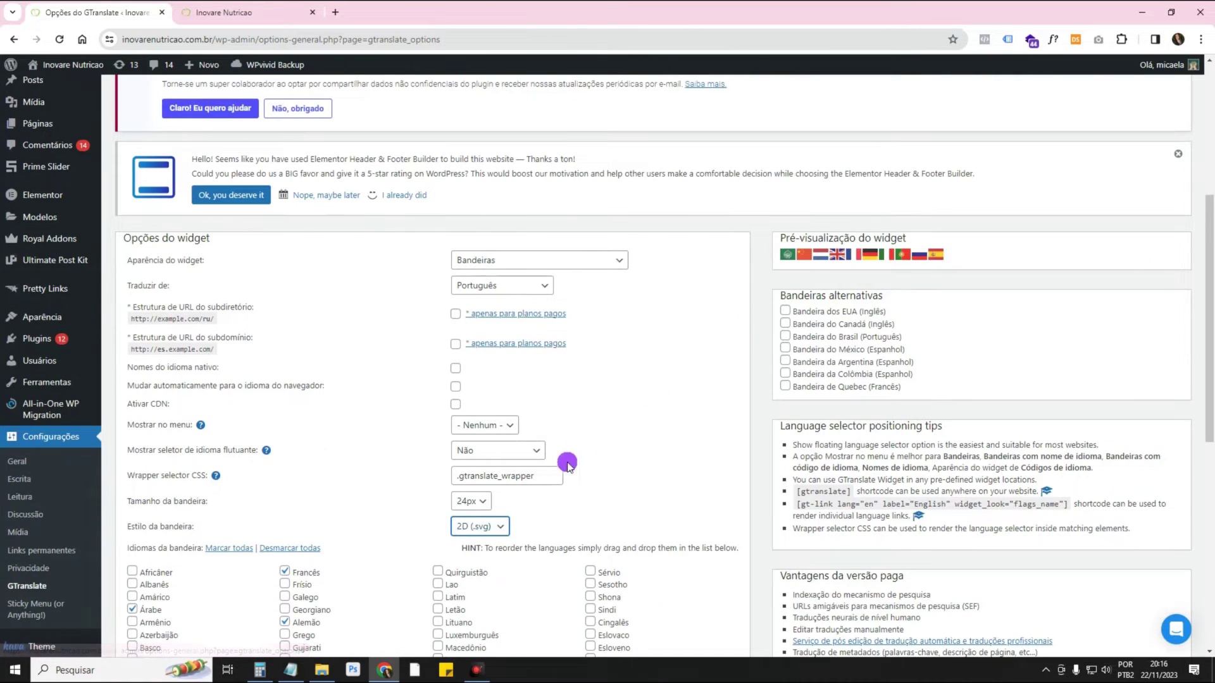
{"action": "left_click", "coordinate": [498, 527]}
{"action": "left_click", "coordinate": [497, 546]}
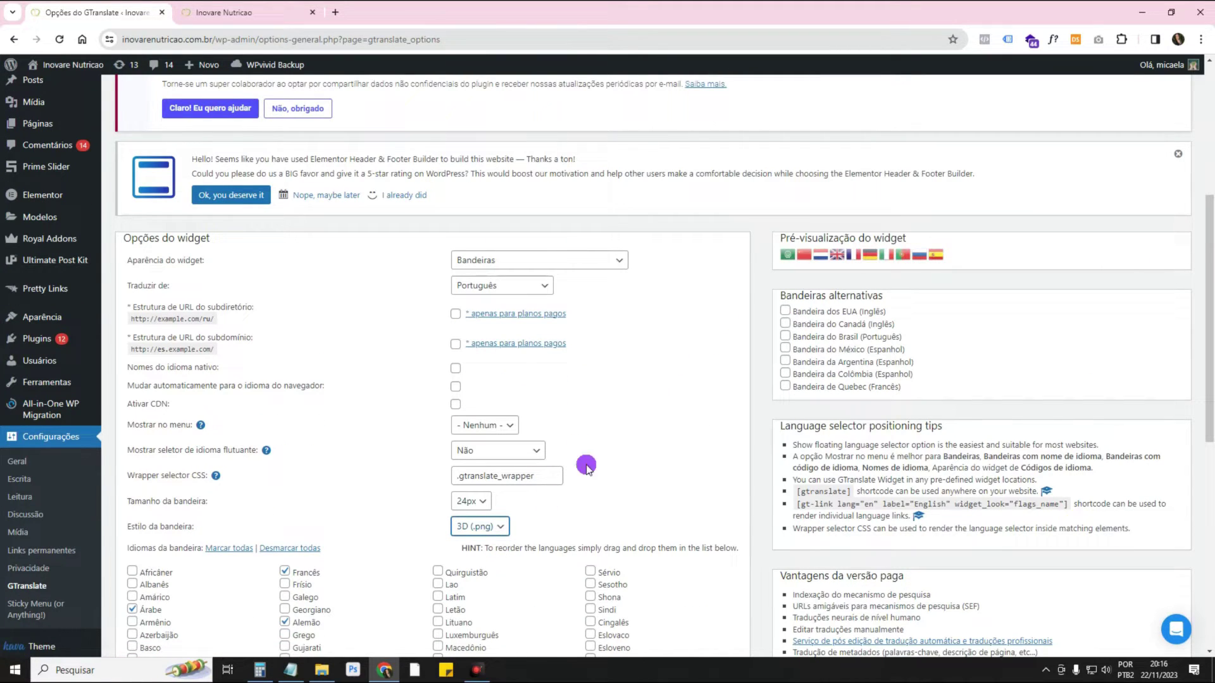
{"action": "left_click", "coordinate": [487, 529]}
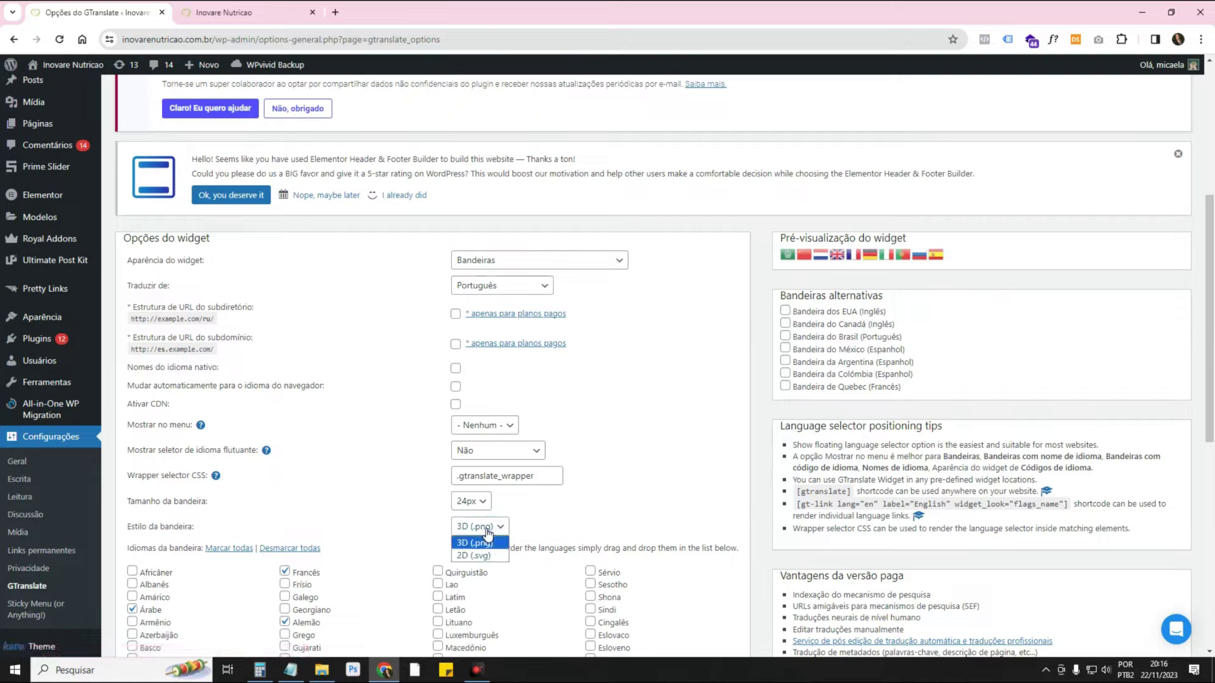
{"action": "left_click", "coordinate": [480, 556]}
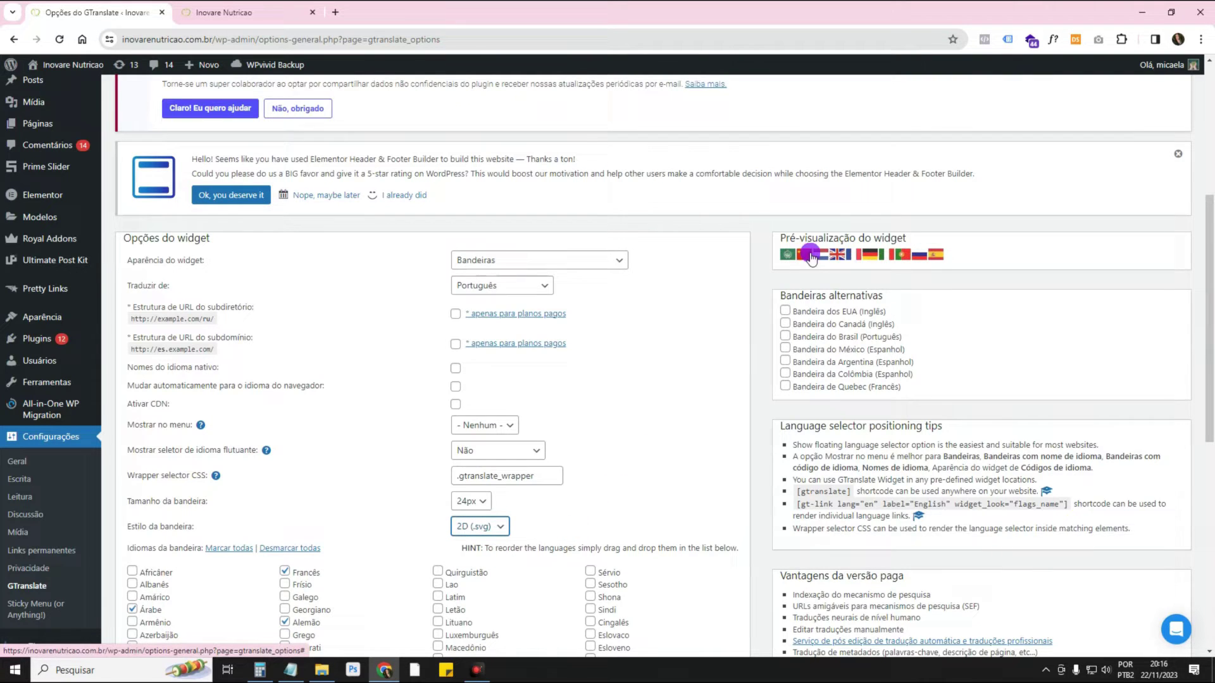
- Untick Russo, Italiano, Árabe, Alemão and Francês, leaving Inglês, Português and Espanhol
{"action": "scroll", "coordinate": [684, 382], "scroll_direction": "down", "scroll_amount": 4}
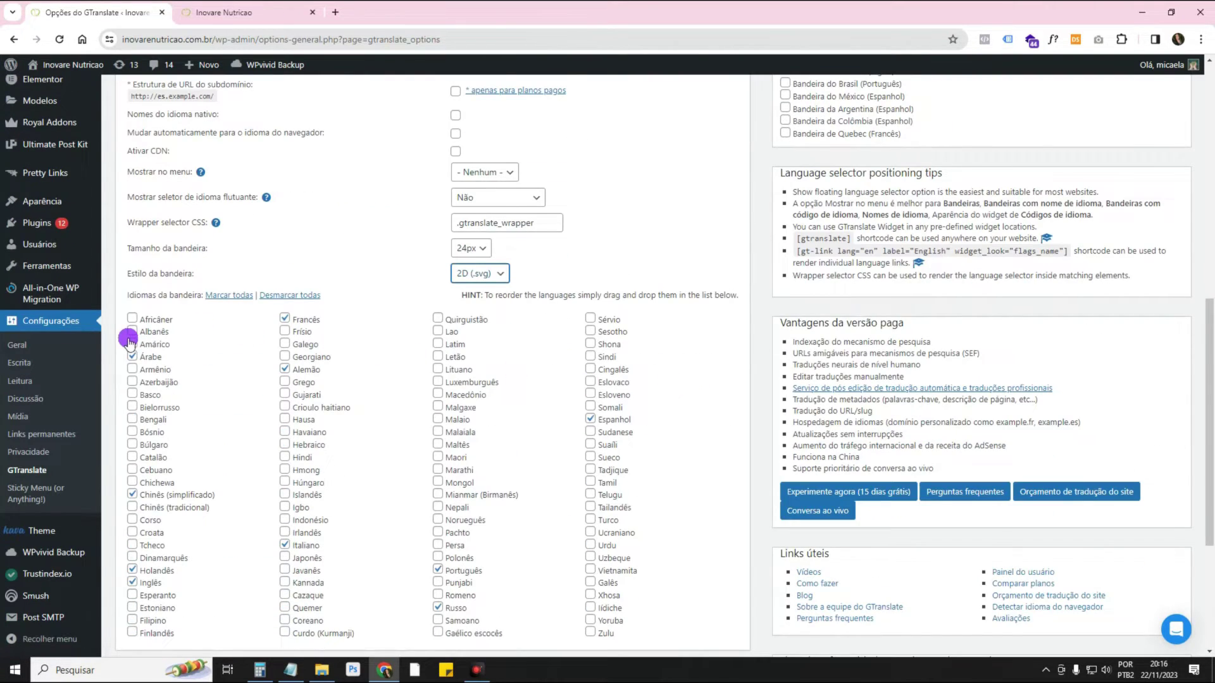
{"action": "scroll", "coordinate": [129, 341], "scroll_direction": "down", "scroll_amount": 2}
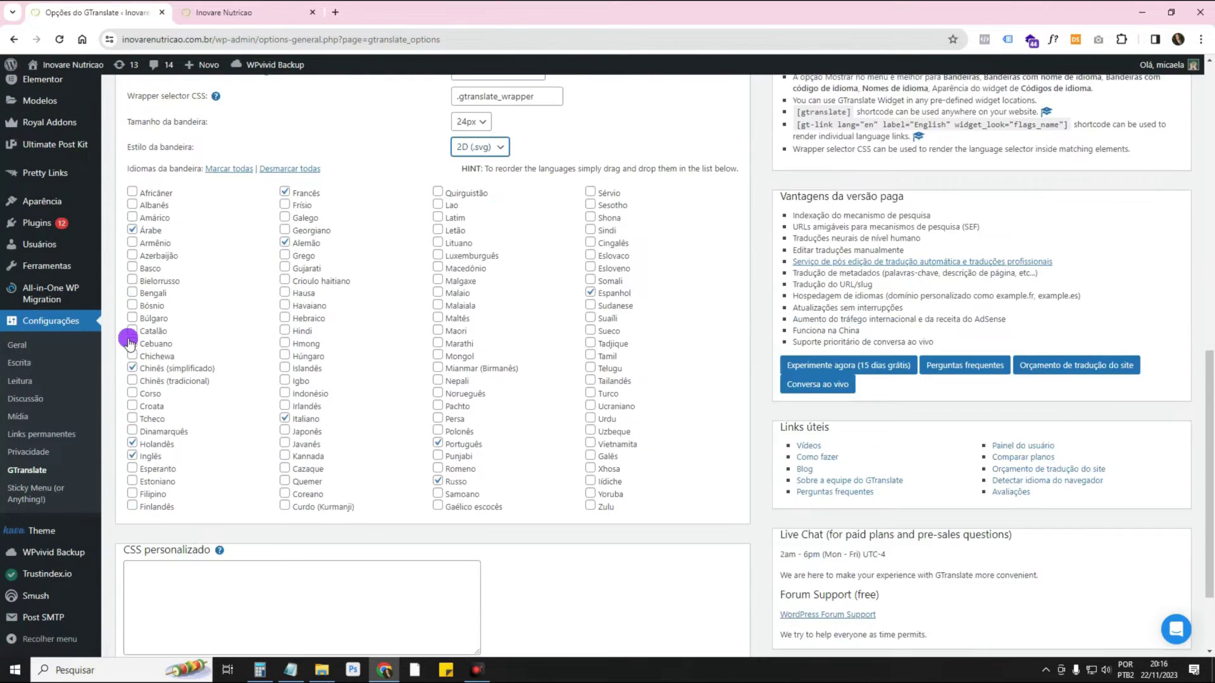
{"action": "left_click", "coordinate": [437, 482]}
{"action": "left_click", "coordinate": [438, 445]}
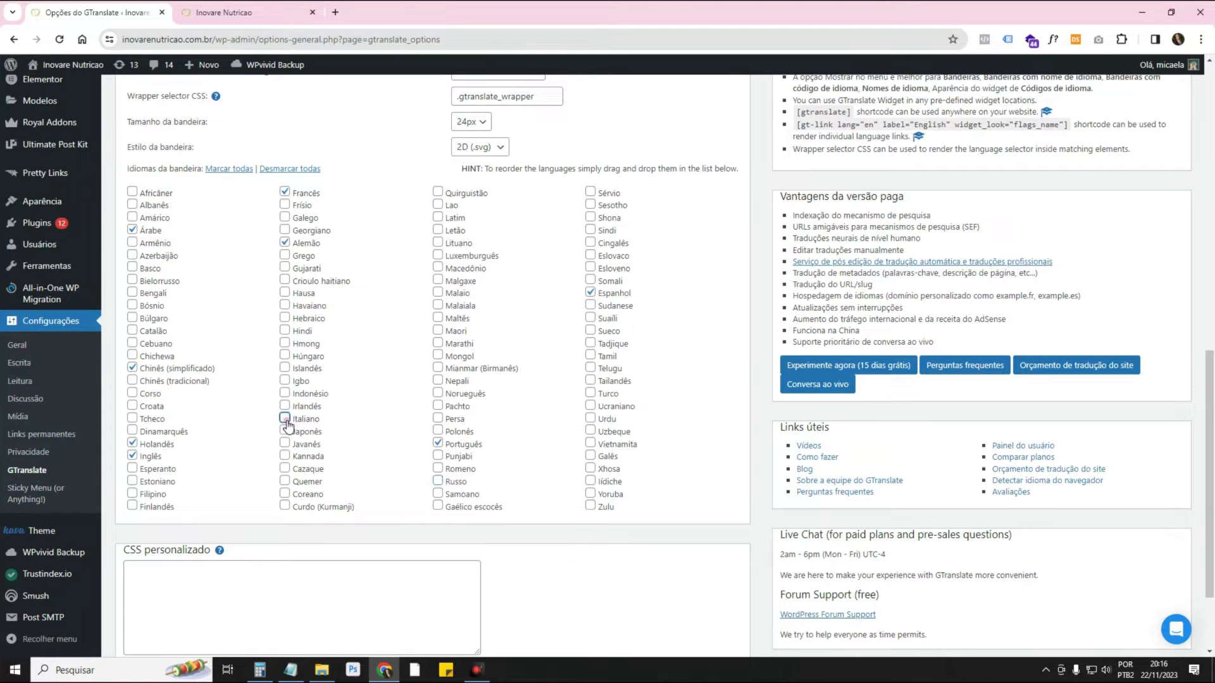
{"action": "left_click", "coordinate": [134, 246]}
{"action": "left_click", "coordinate": [283, 245]}
{"action": "left_click", "coordinate": [283, 197]}
{"action": "scroll", "coordinate": [750, 419], "scroll_direction": "up", "scroll_amount": 6}
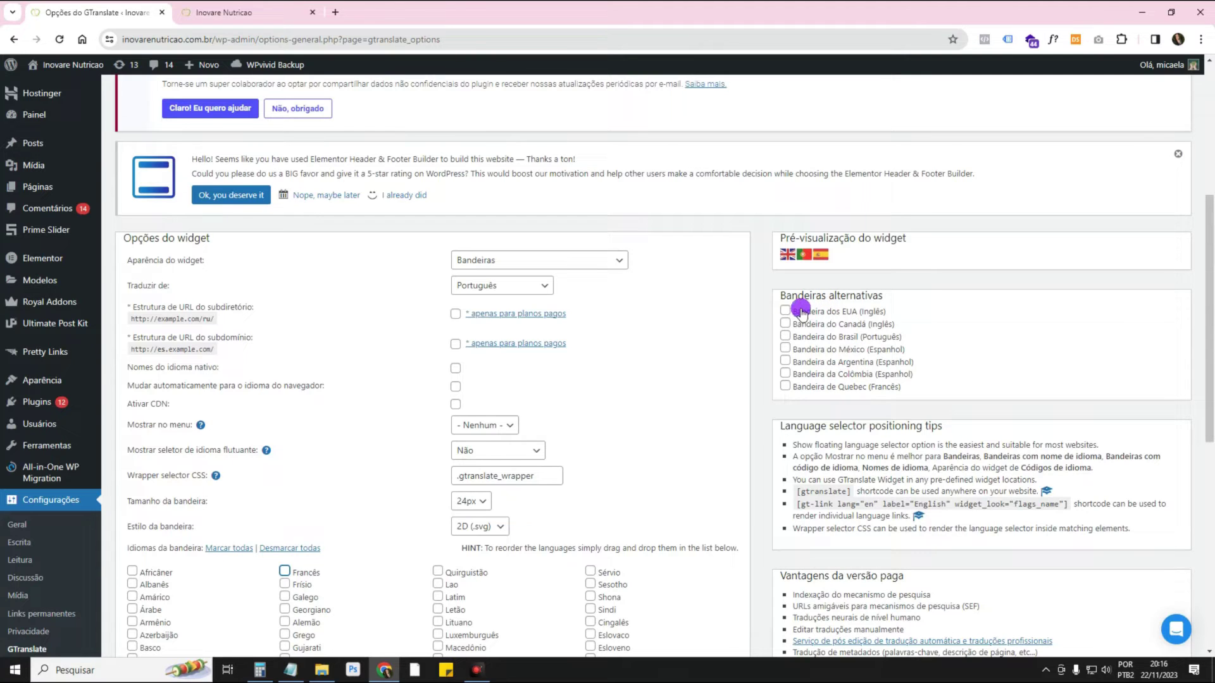
- Enable the US, Brazil and Mexico alternative flags and check them in the preview
{"action": "left_click_drag", "start_coordinate": [796, 315], "coordinate": [887, 320]}
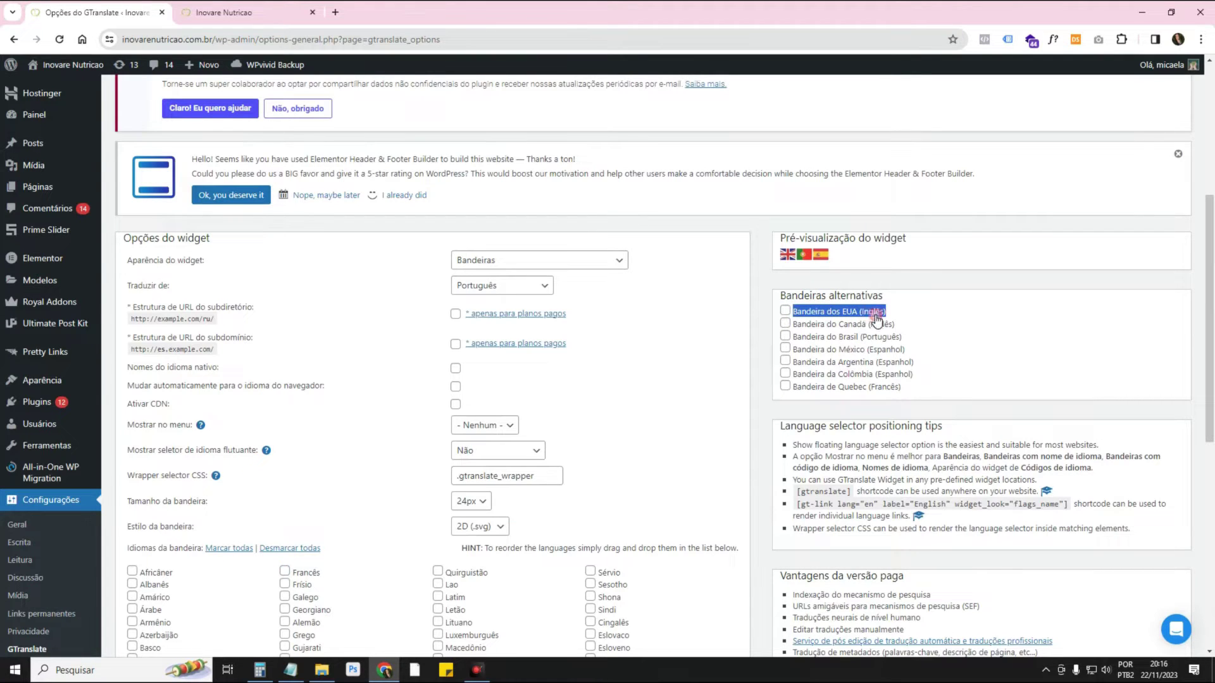
{"action": "left_click", "coordinate": [788, 311]}
{"action": "left_click", "coordinate": [790, 259]}
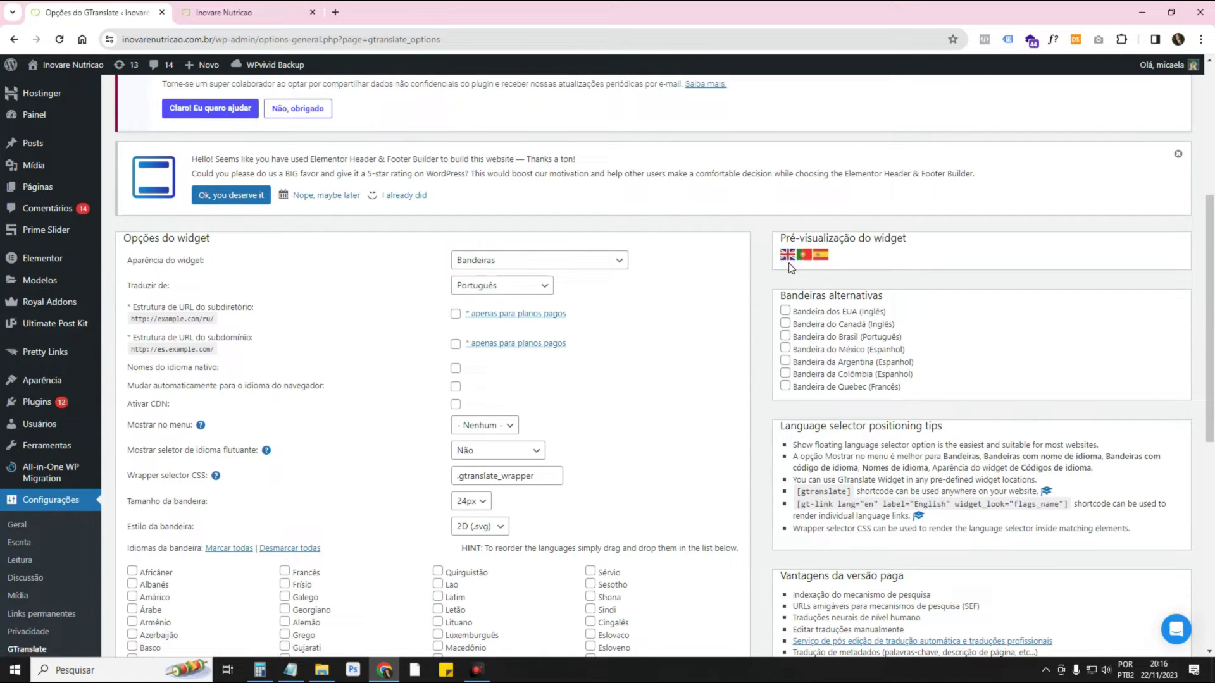
{"action": "left_click", "coordinate": [786, 311]}
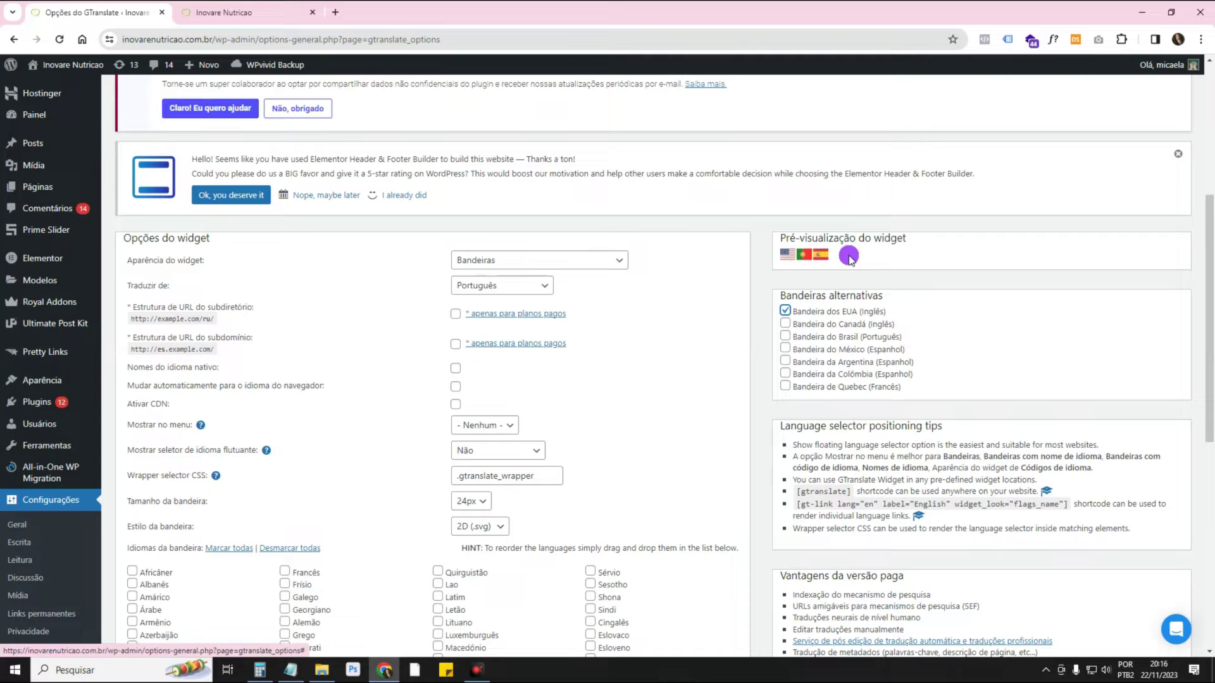
{"action": "left_click", "coordinate": [785, 336]}
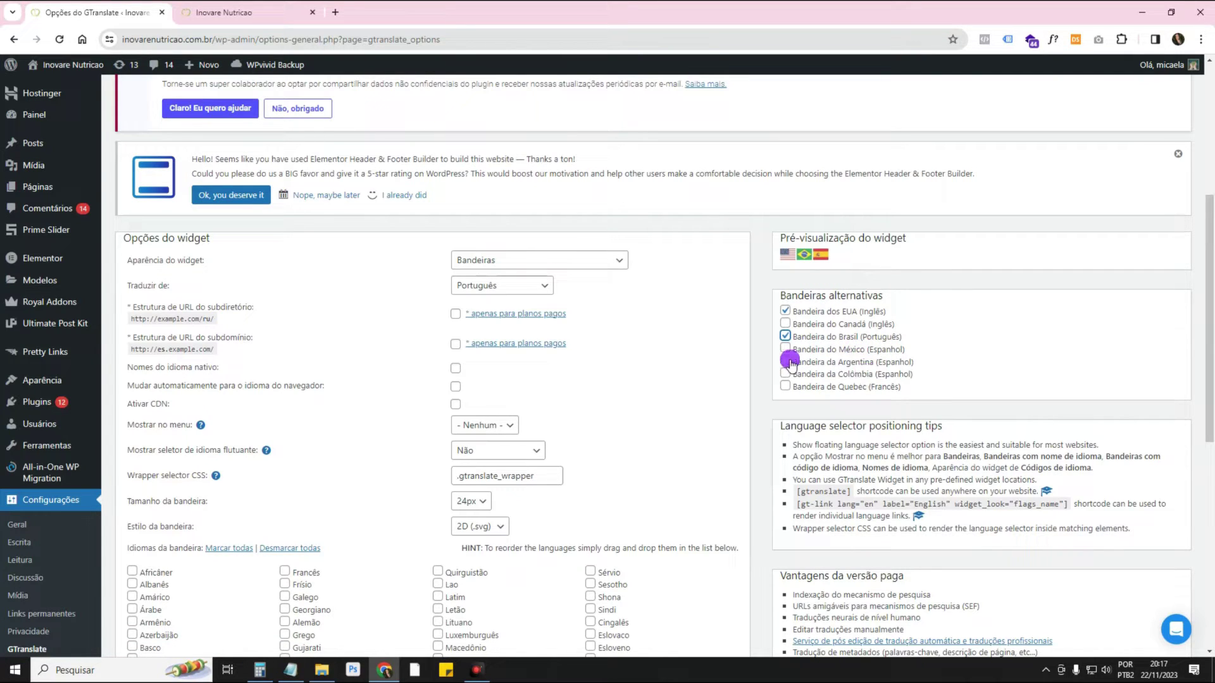
{"action": "left_click", "coordinate": [823, 257]}
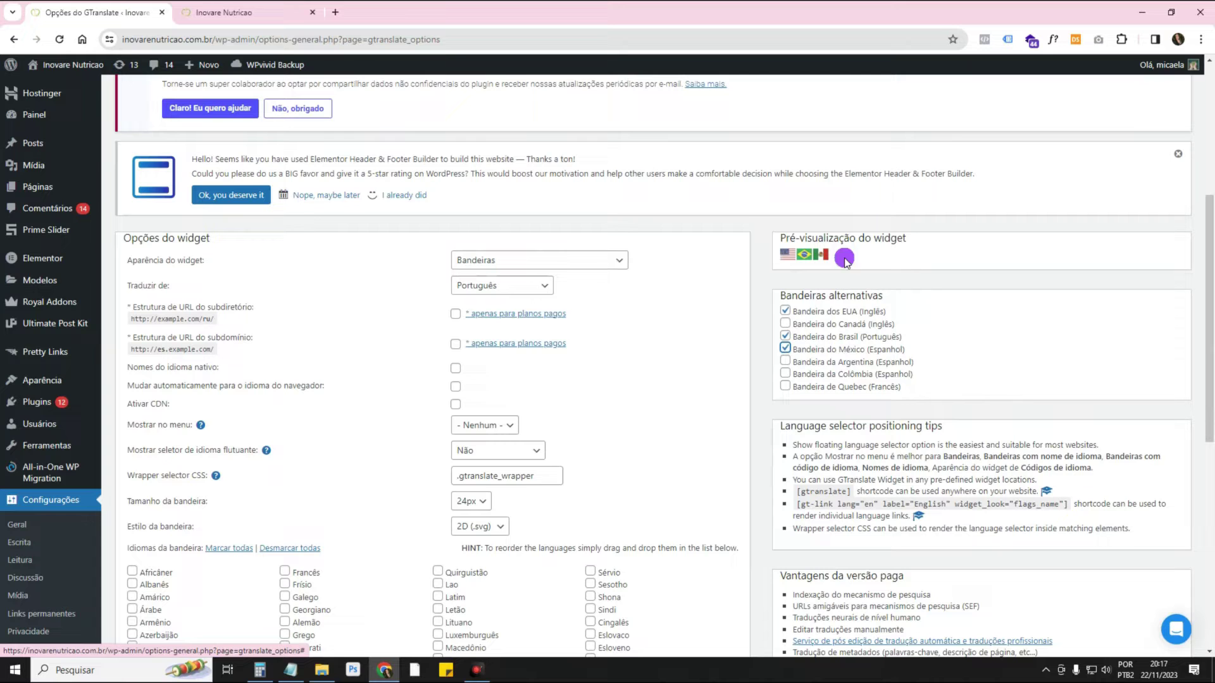
{"action": "left_click", "coordinate": [785, 312]}
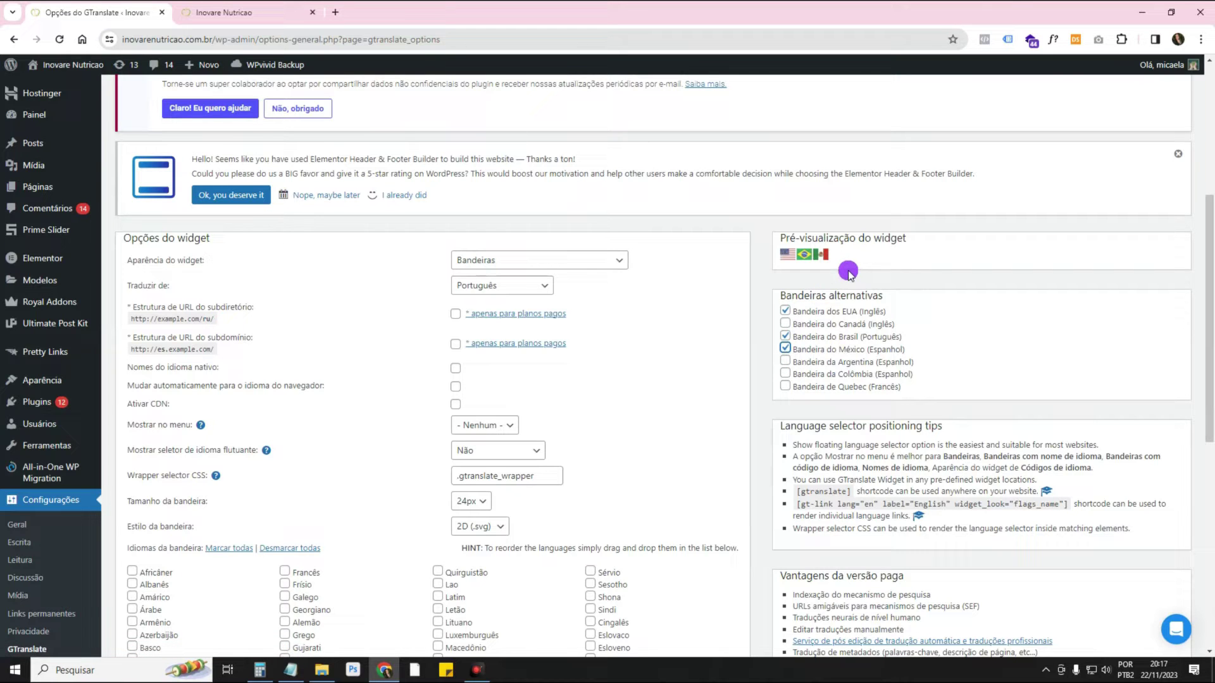
- Save the GTranslate changes with Salvar alterações, then bring up the Inova Nutrição homepage tab
{"action": "scroll", "coordinate": [848, 270], "scroll_direction": "down", "scroll_amount": 8}
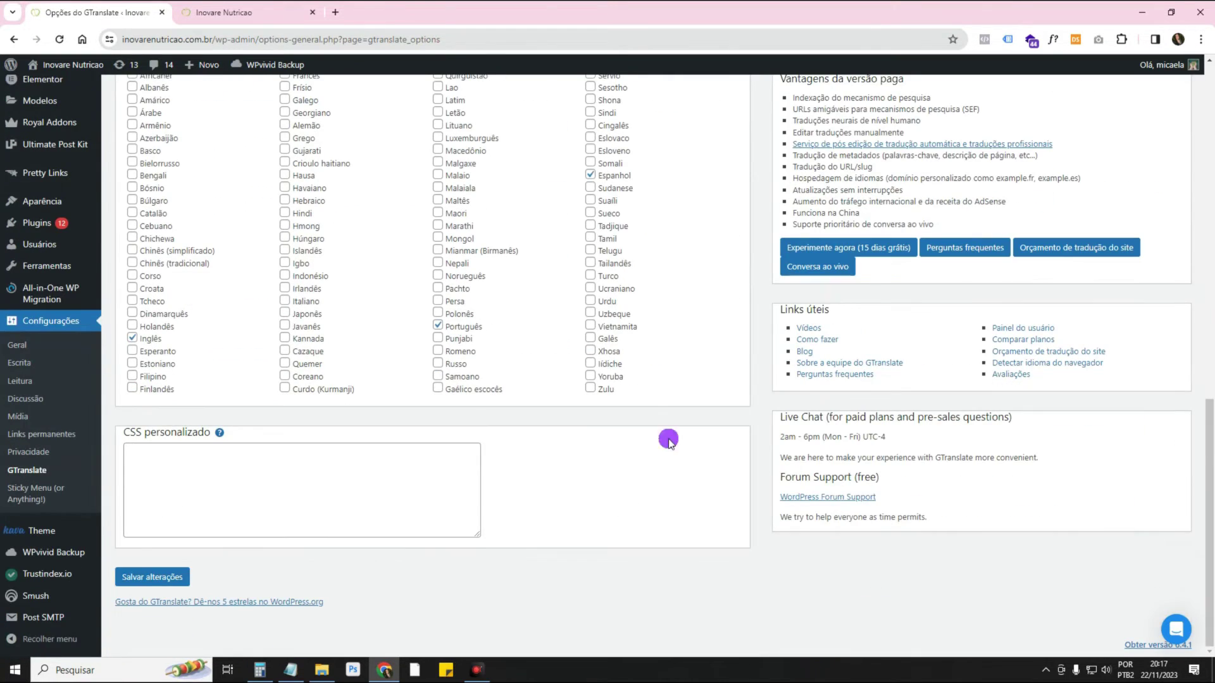
{"action": "left_click", "coordinate": [164, 579]}
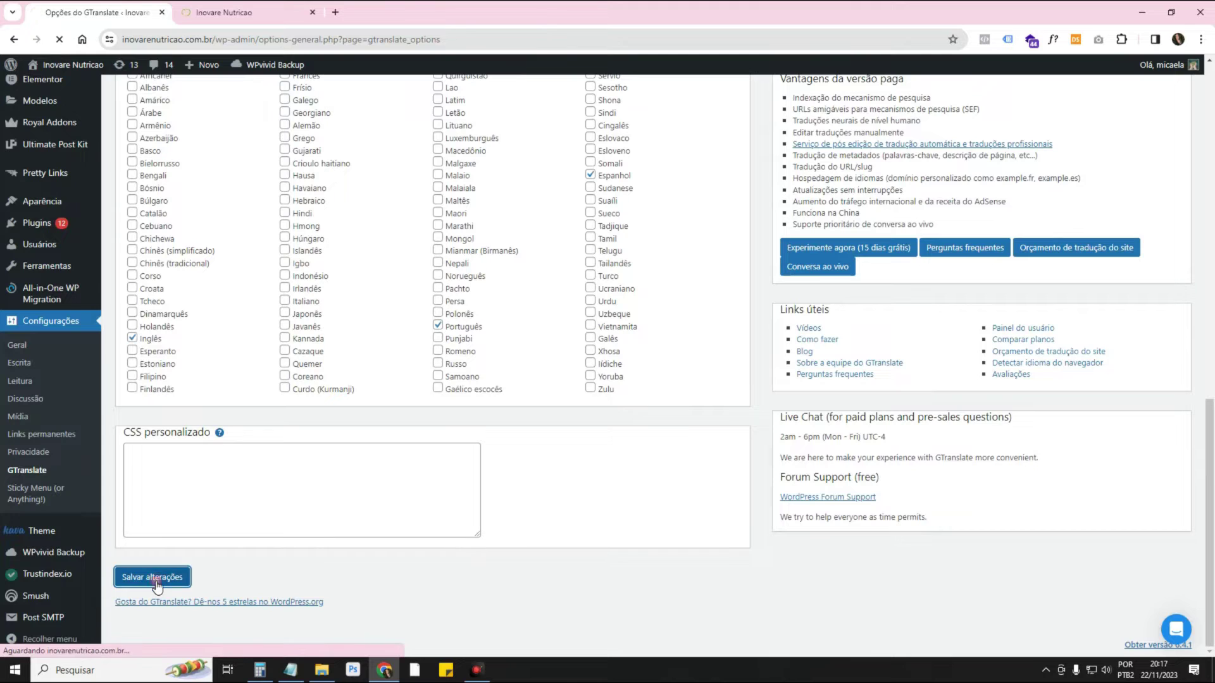
{"action": "scroll", "coordinate": [946, 537], "scroll_direction": "down", "scroll_amount": 3}
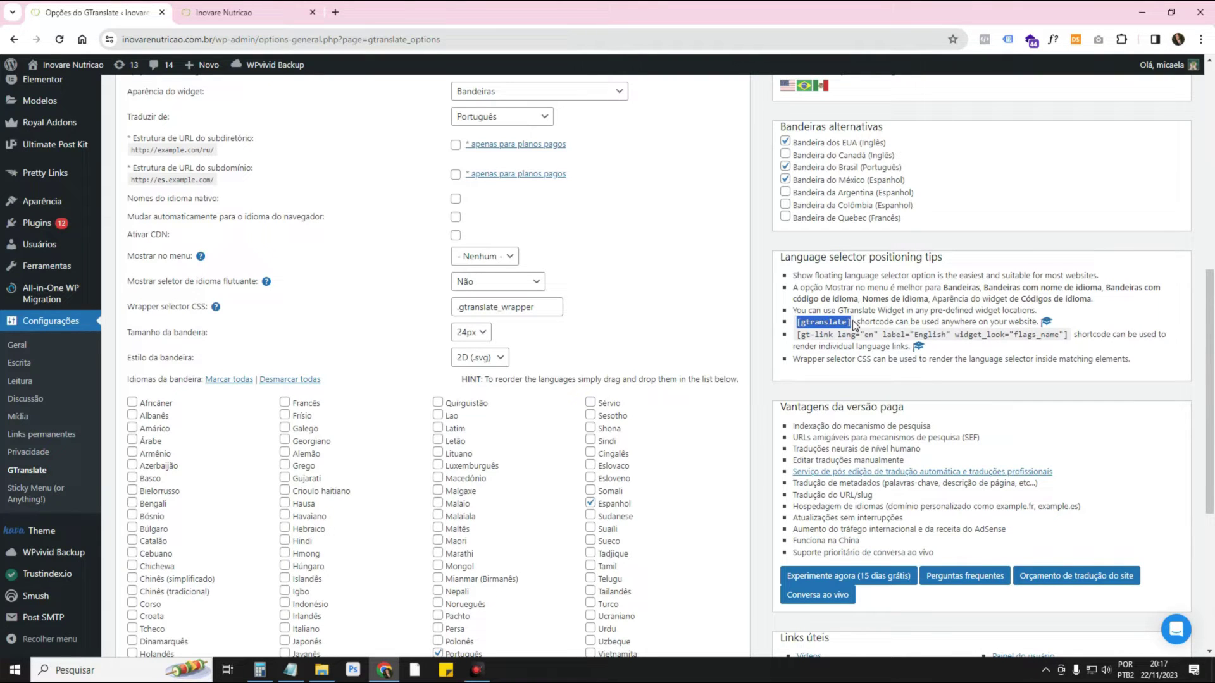
{"action": "left_click", "coordinate": [272, 12]}
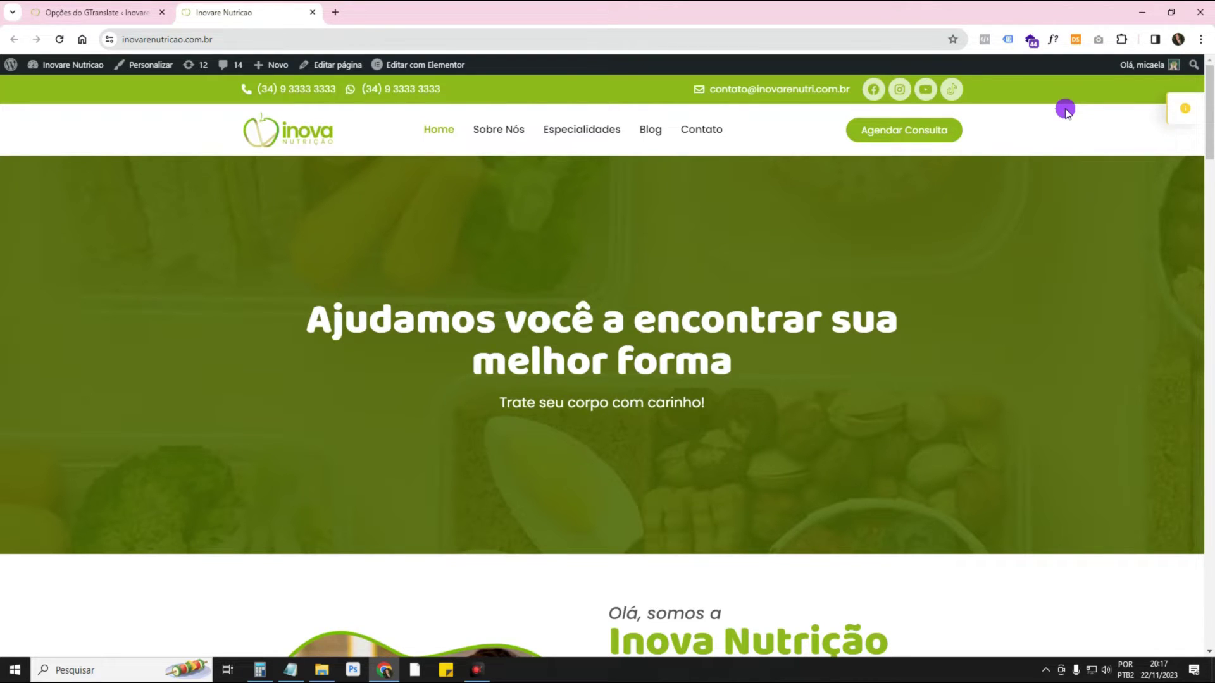
- Open the 'Menu principal' template from the Editar com Elementor admin-bar menu
{"action": "mouse_move", "coordinate": [420, 68]}
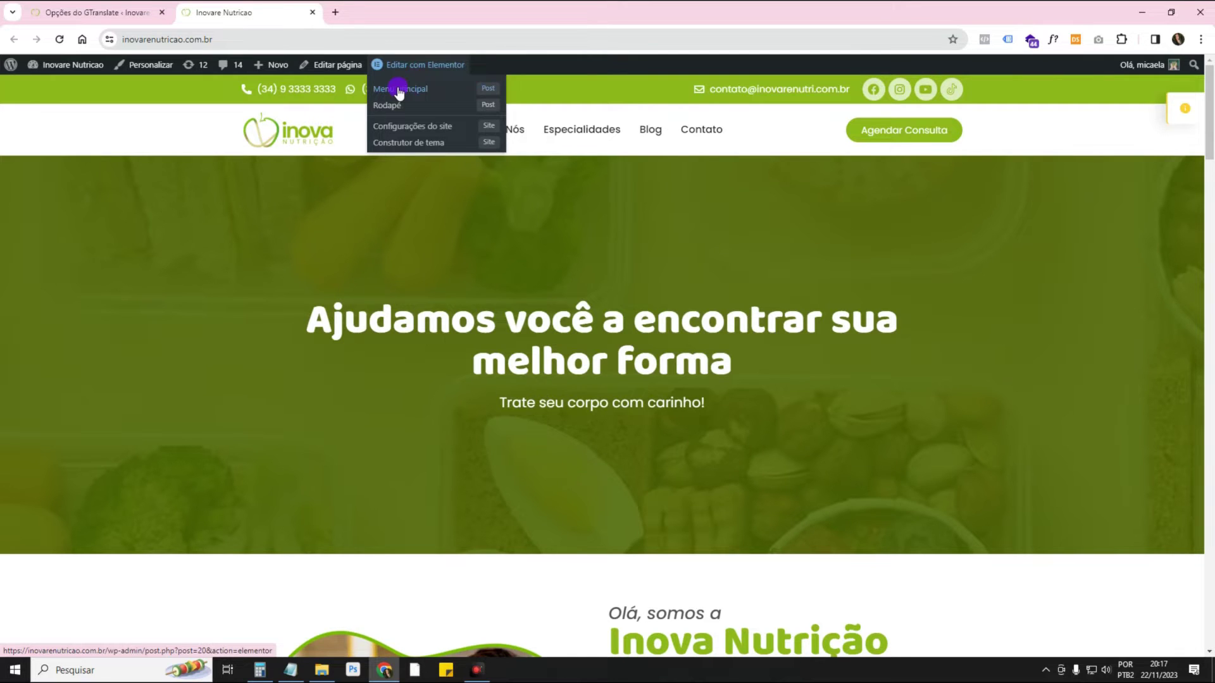
{"action": "left_click", "coordinate": [399, 94]}
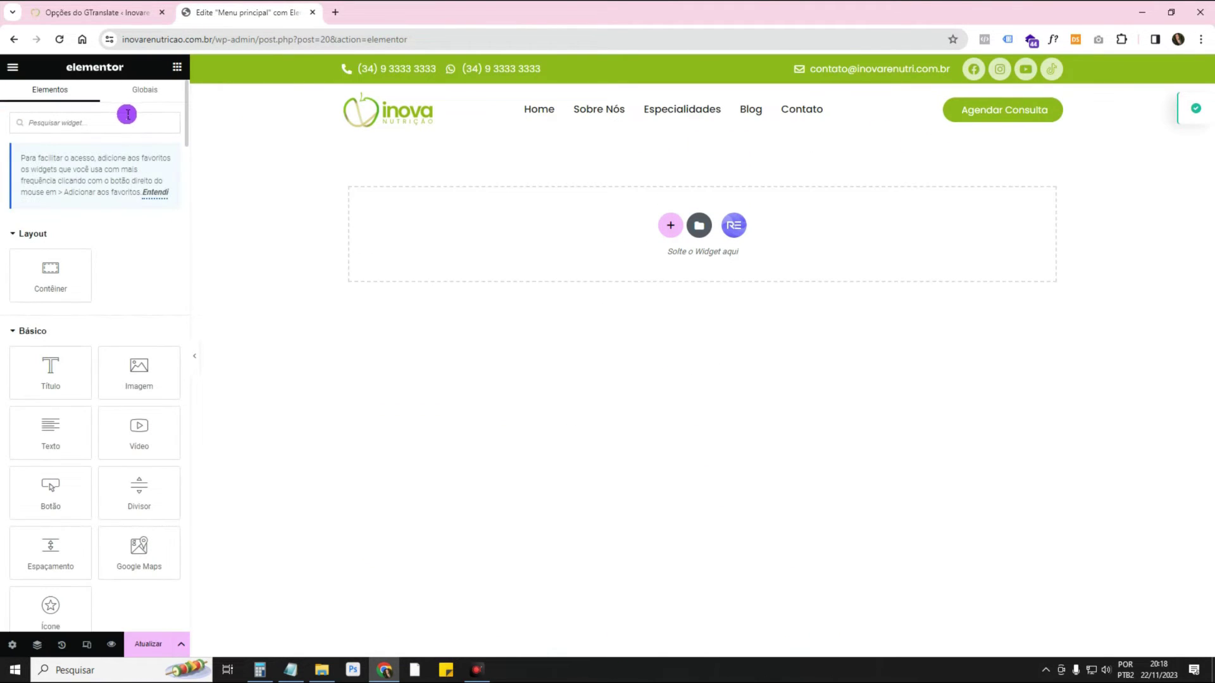
- Place a Shortcode widget holding [gtranslate] in the green top bar and update the header
{"action": "type", "text": "shor"}
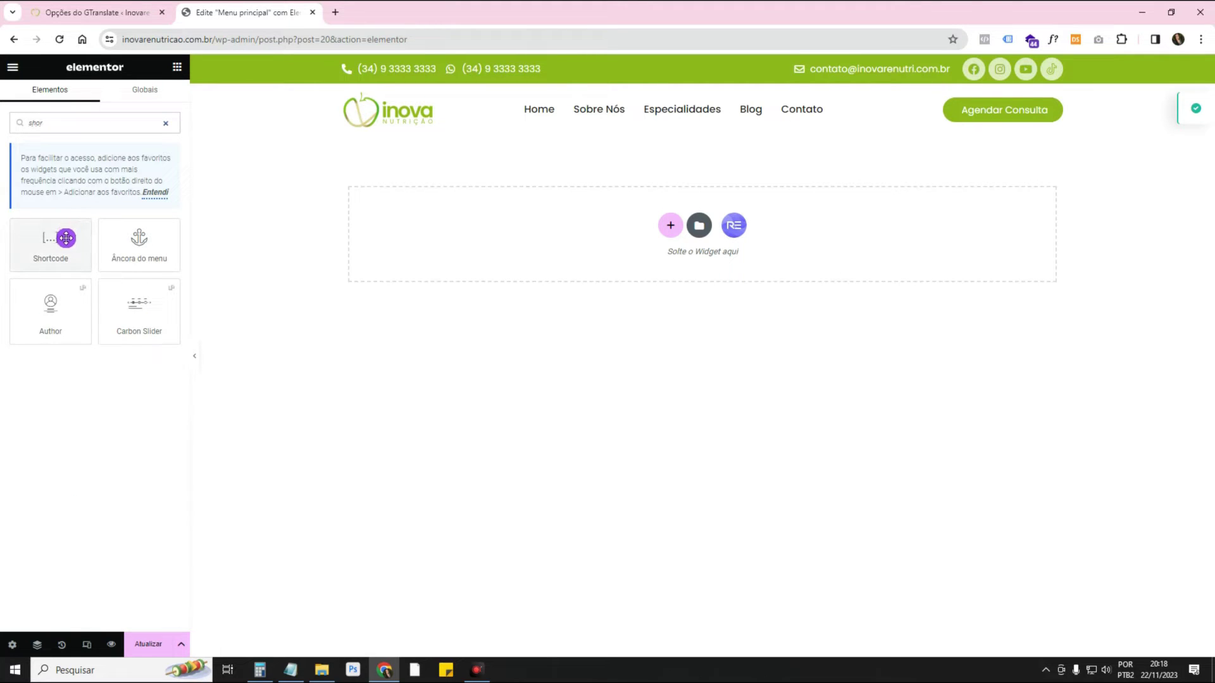
{"action": "left_click_drag", "start_coordinate": [65, 238], "coordinate": [833, 76]}
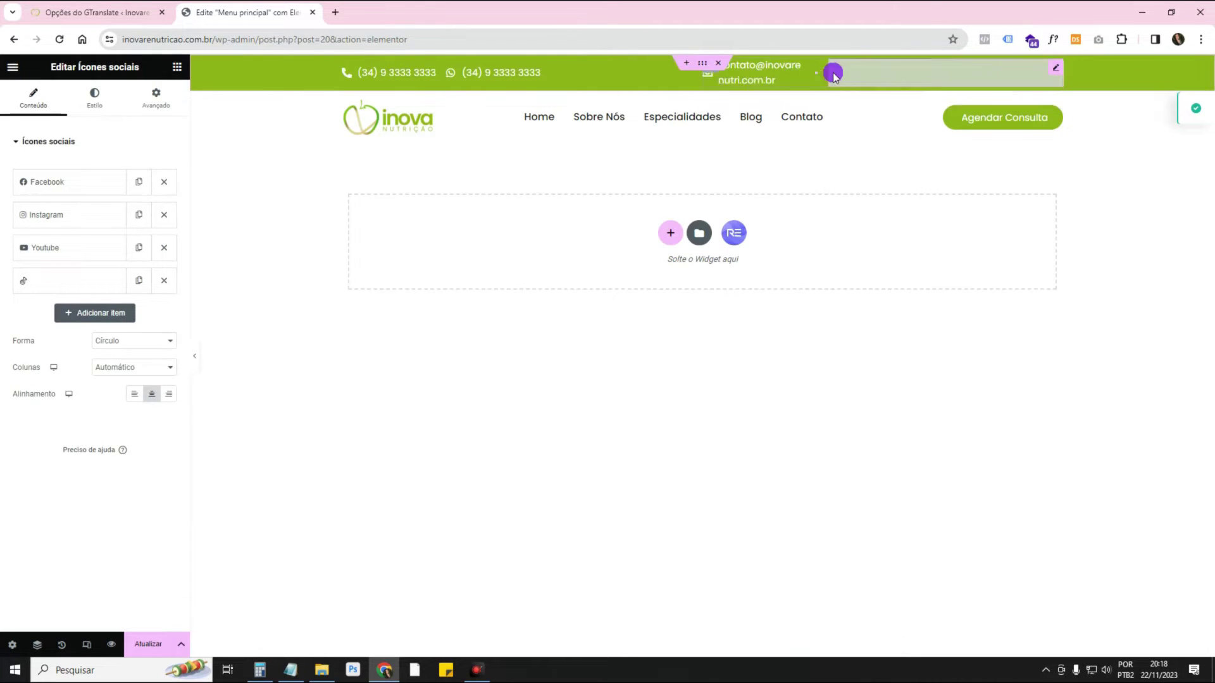
{"action": "left_click", "coordinate": [1055, 76]}
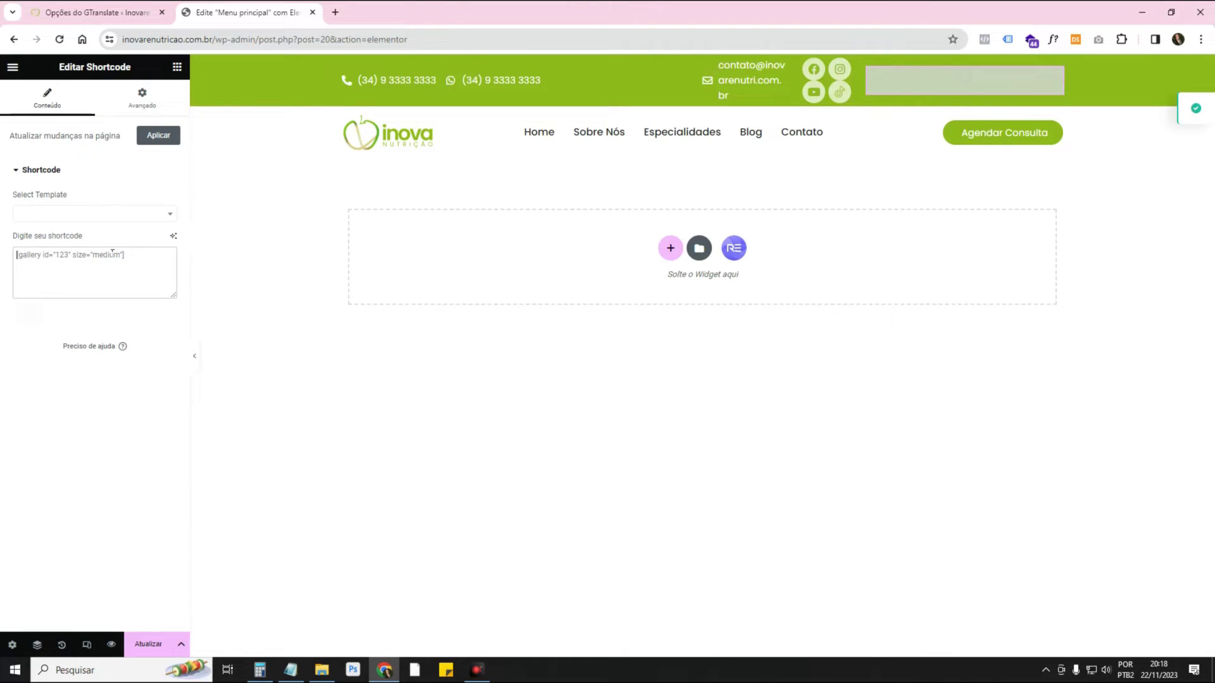
{"action": "type", "text": "[gtranslate]"}
{"action": "left_click", "coordinate": [150, 644]}
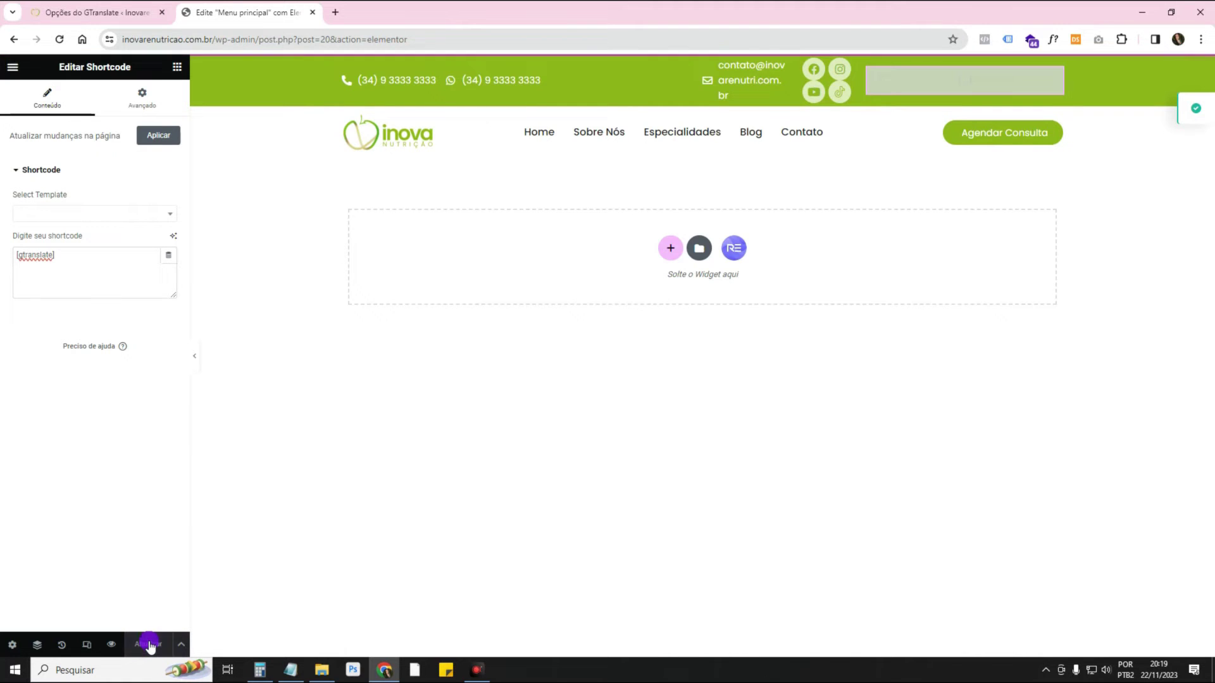
- Set the shortcode widget's Largura to a custom 19%, update, and collapse the panel
{"action": "left_click", "coordinate": [160, 109]}
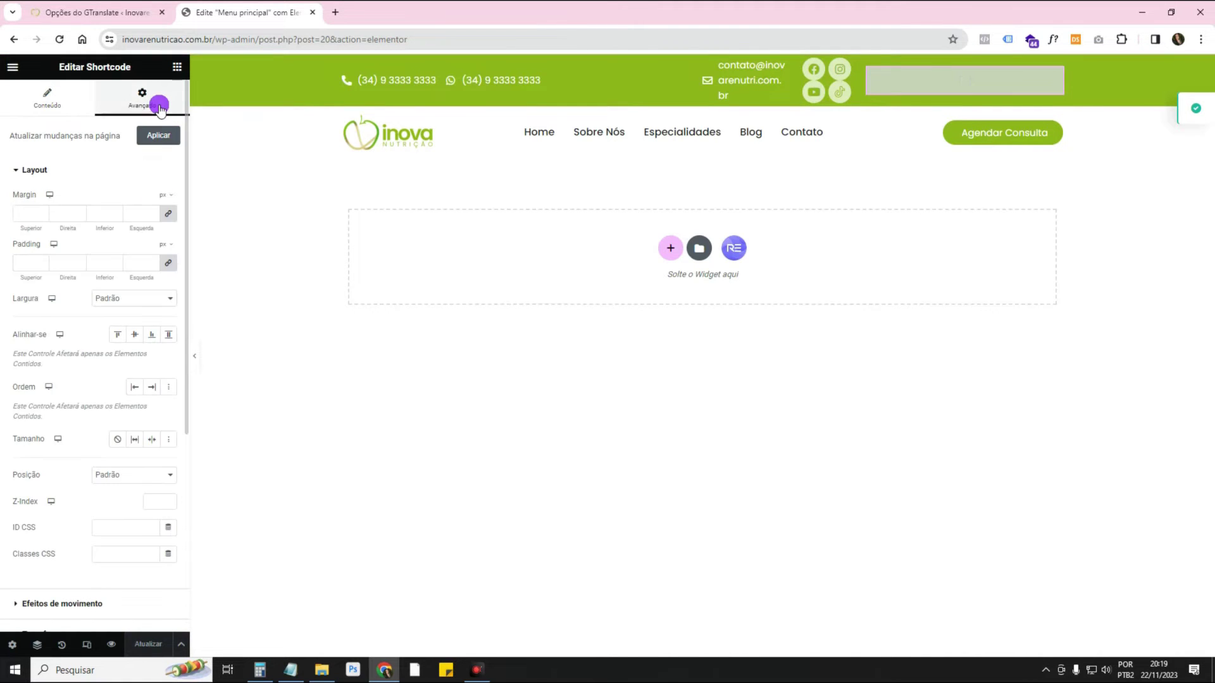
{"action": "left_click", "coordinate": [169, 300]}
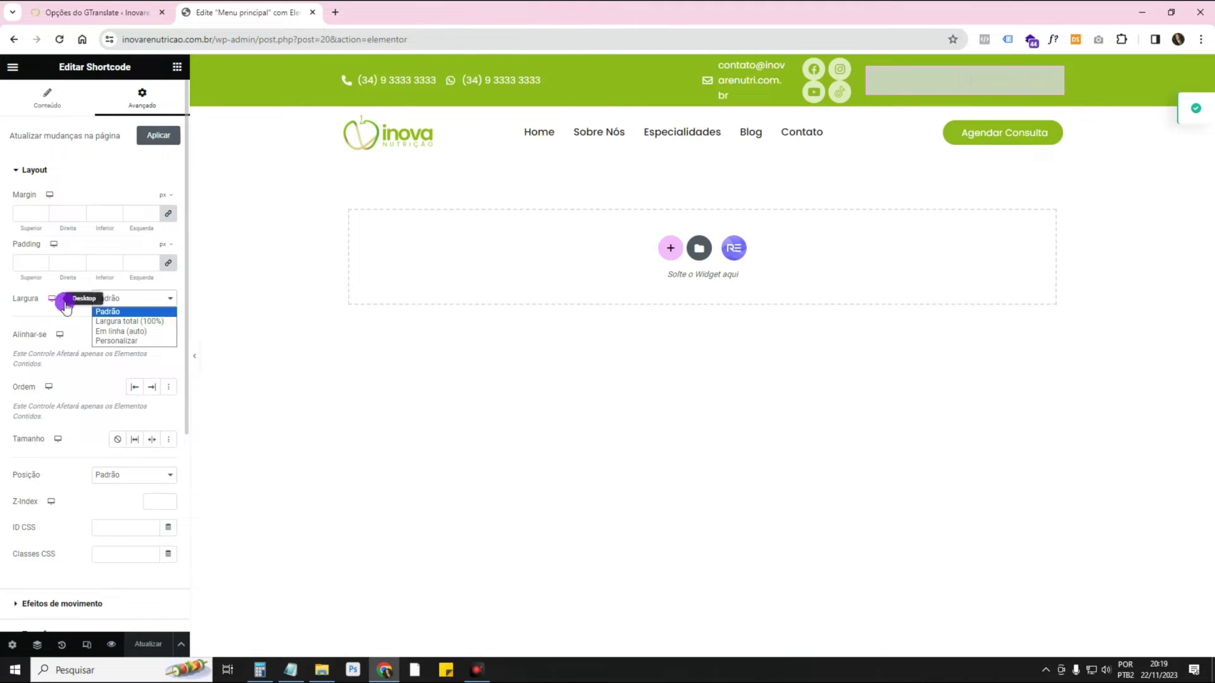
{"action": "left_click", "coordinate": [152, 341]}
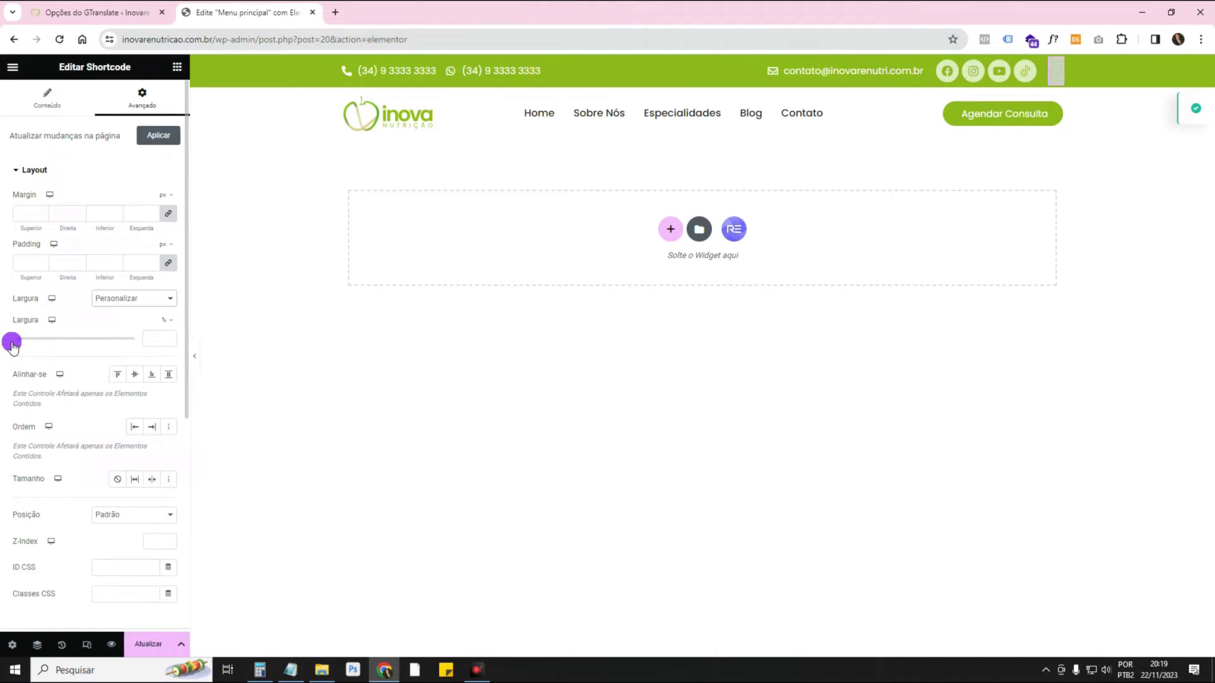
{"action": "left_click_drag", "start_coordinate": [12, 344], "coordinate": [36, 347]}
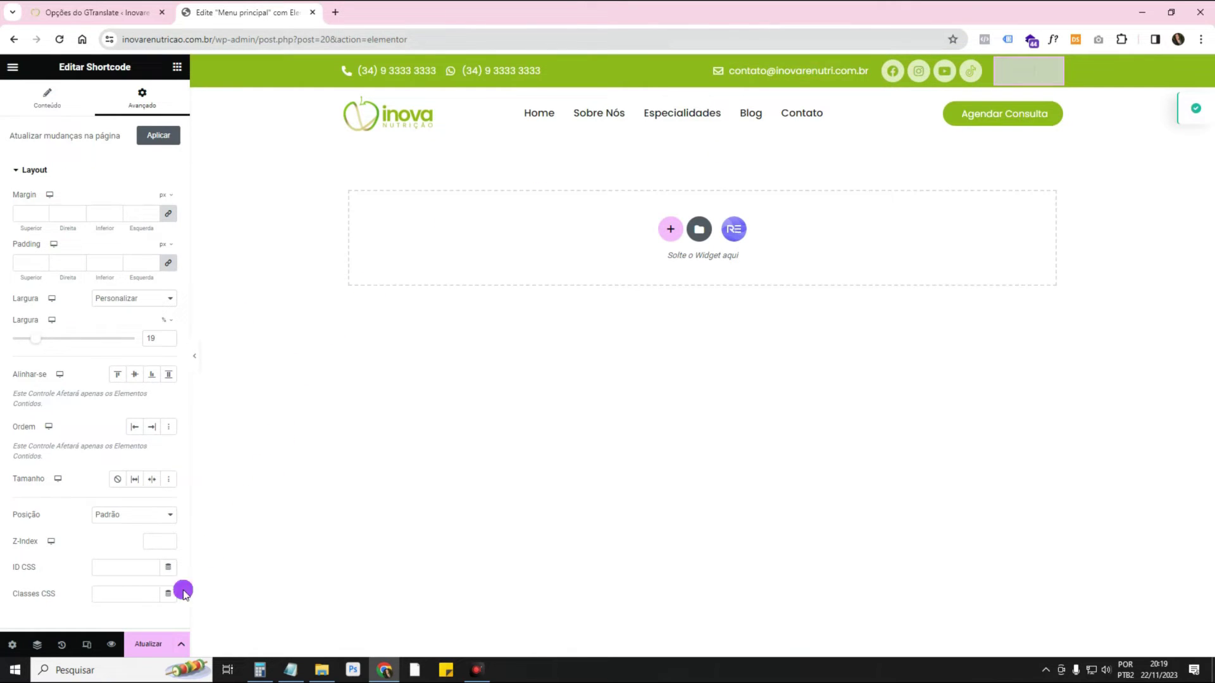
{"action": "left_click", "coordinate": [158, 644]}
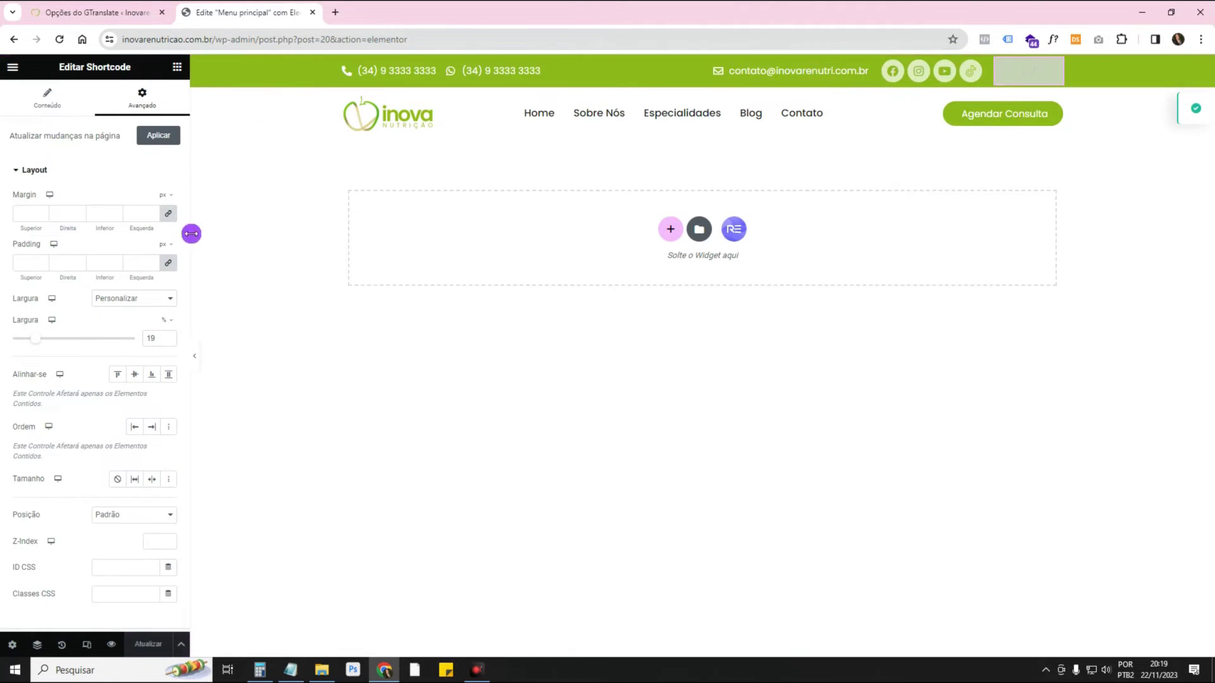
{"action": "left_click", "coordinate": [195, 355]}
- Open Home in a new tab to check the three flags, then return to Elementor
{"action": "right_click", "coordinate": [445, 121]}
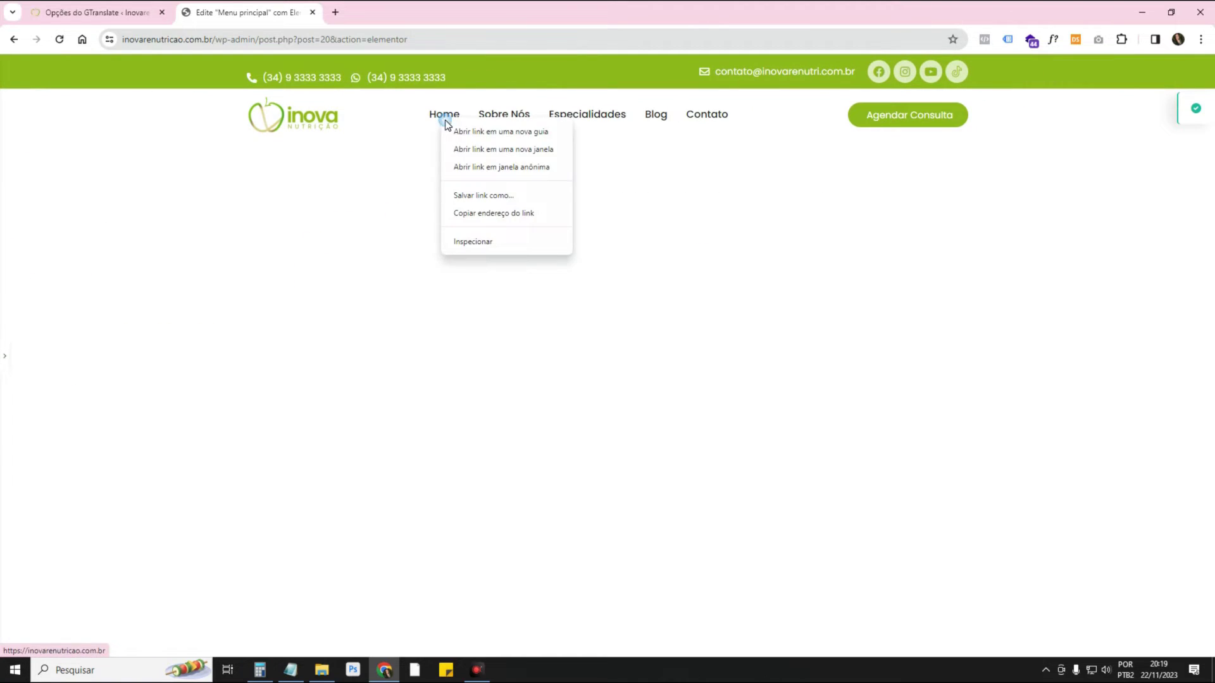
{"action": "left_click", "coordinate": [458, 131]}
{"action": "left_click", "coordinate": [388, 13]}
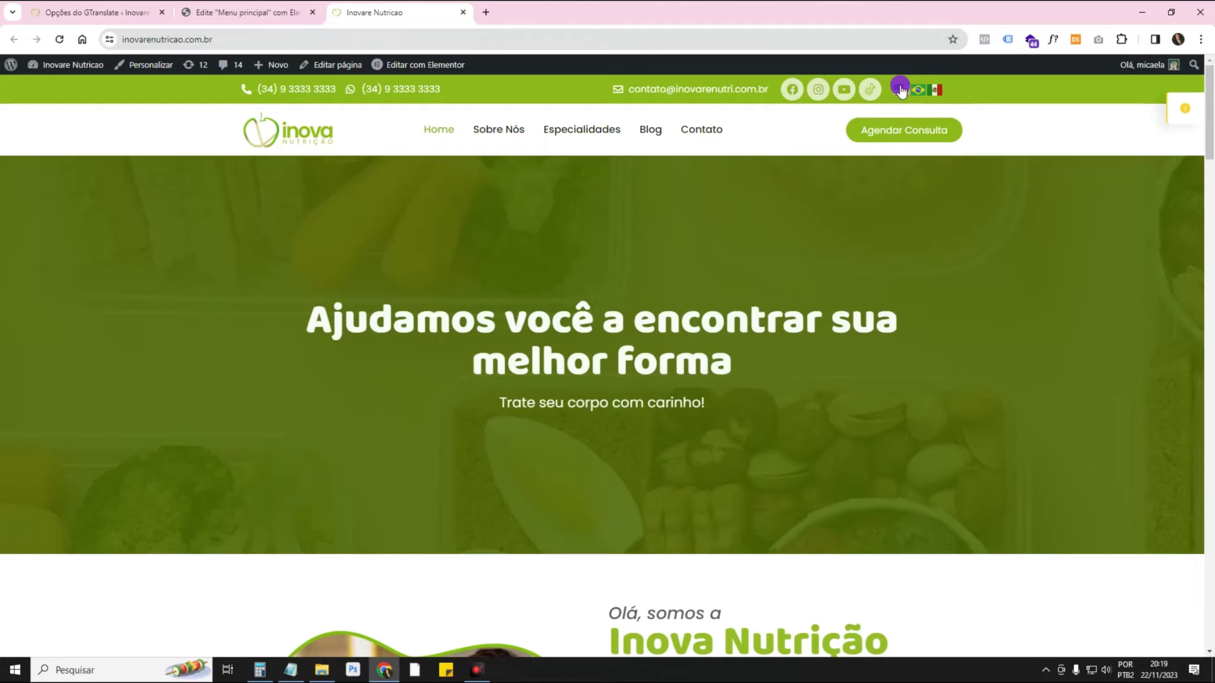
{"action": "scroll", "coordinate": [823, 85], "scroll_direction": "down", "scroll_amount": 1}
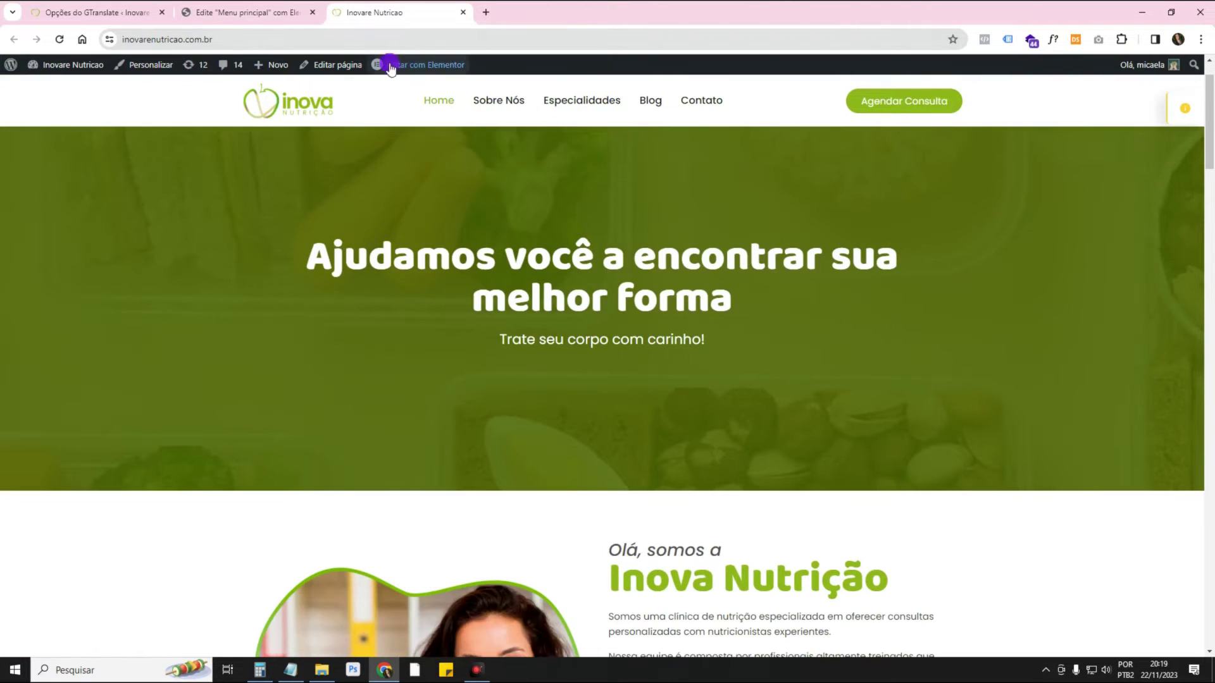
{"action": "scroll", "coordinate": [811, 198], "scroll_direction": "up", "scroll_amount": 1}
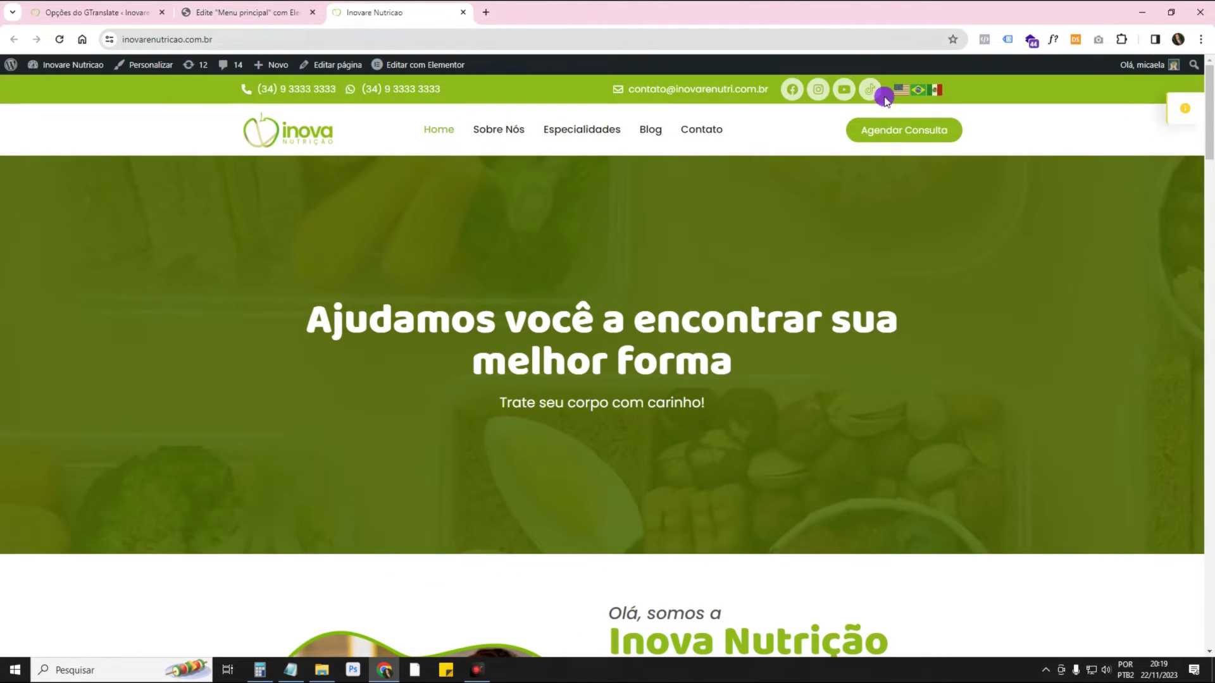
{"action": "left_click", "coordinate": [278, 8]}
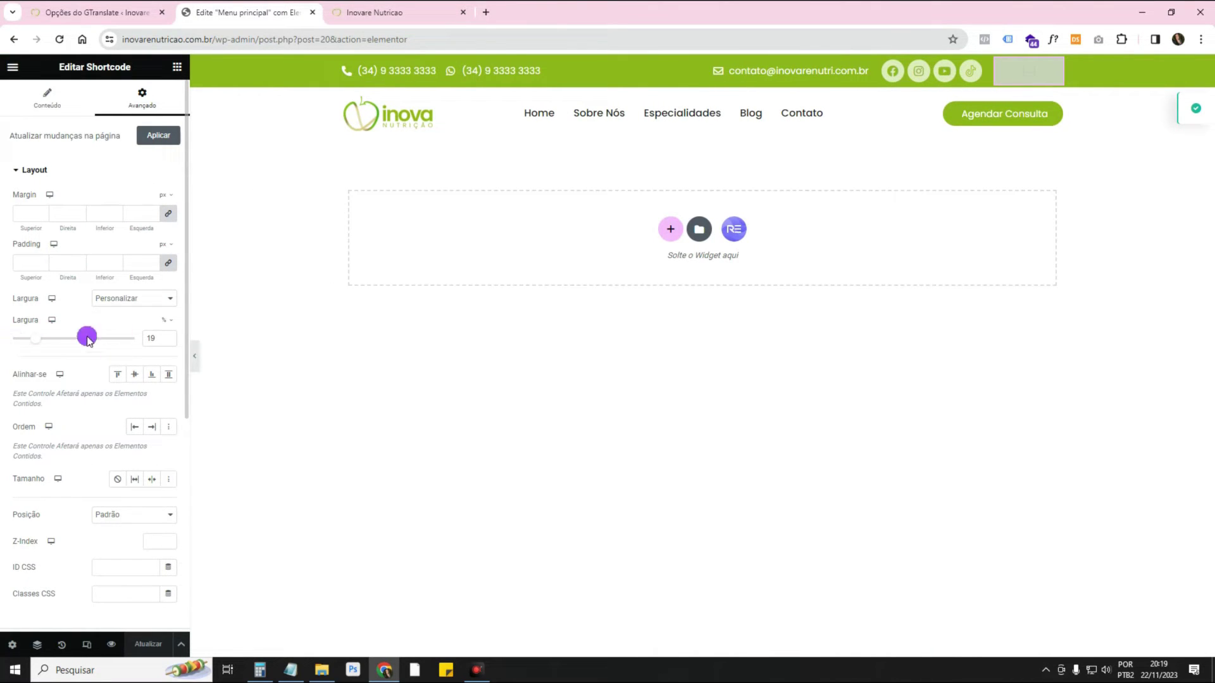
- Drag the flag Shortcode widget to the left of the header's social icons and save
{"action": "left_click", "coordinate": [366, 21]}
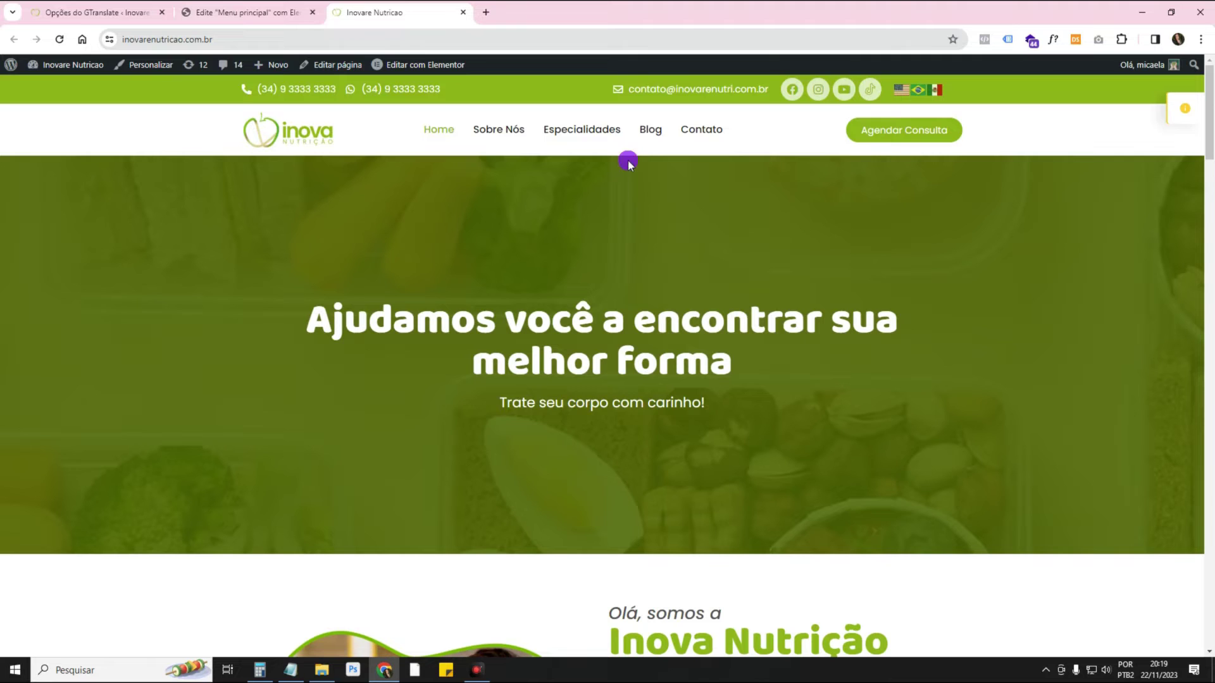
{"action": "left_click", "coordinate": [216, 11]}
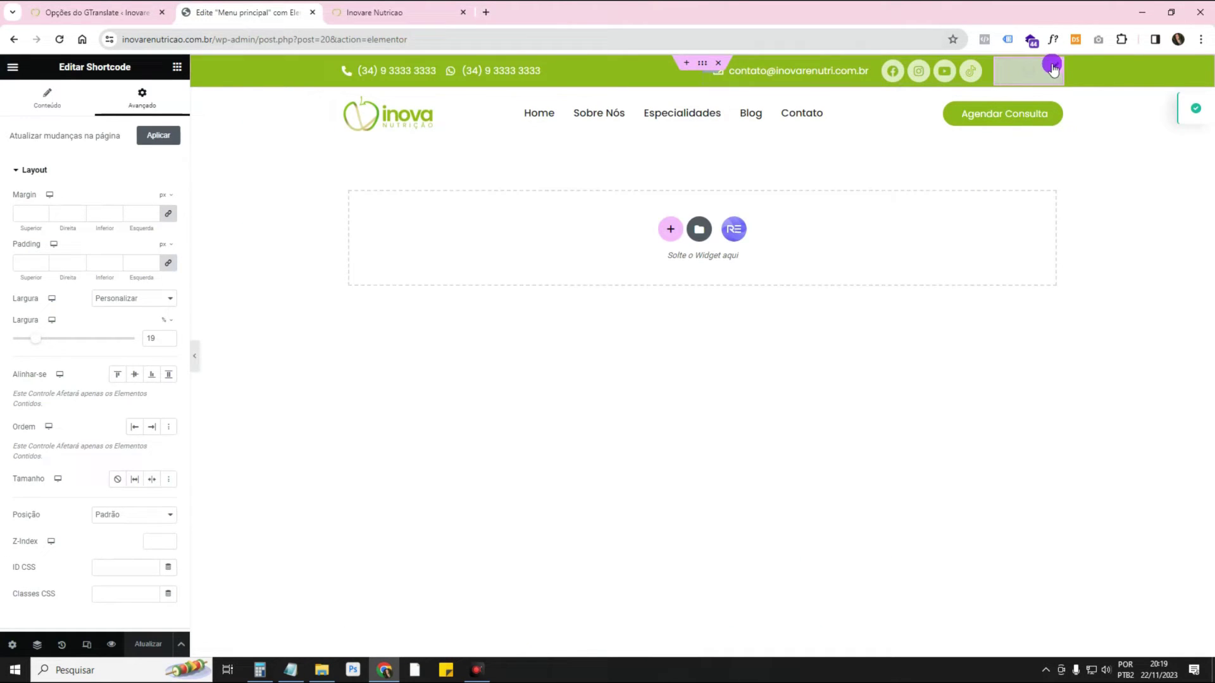
{"action": "left_click_drag", "start_coordinate": [1052, 70], "coordinate": [882, 66]}
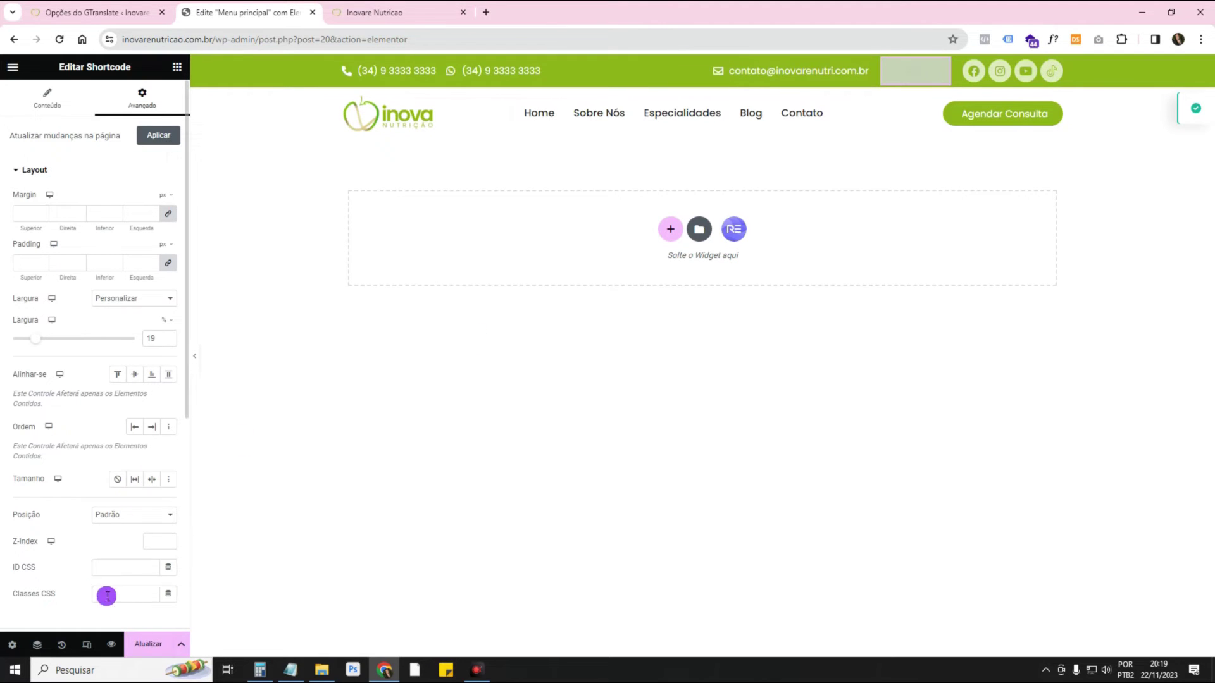
{"action": "left_click", "coordinate": [144, 644]}
- Reload the live site and use the US, Brazil, then Mexico flags to translate it
{"action": "left_click", "coordinate": [379, 10]}
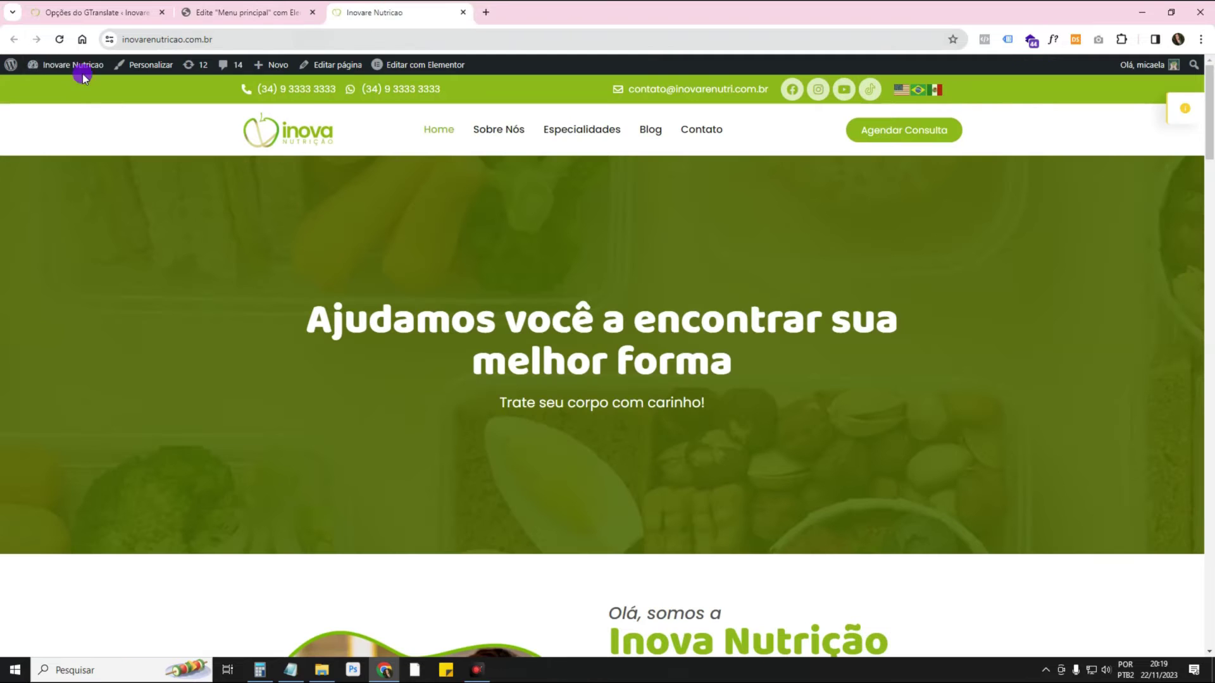
{"action": "left_click", "coordinate": [64, 41]}
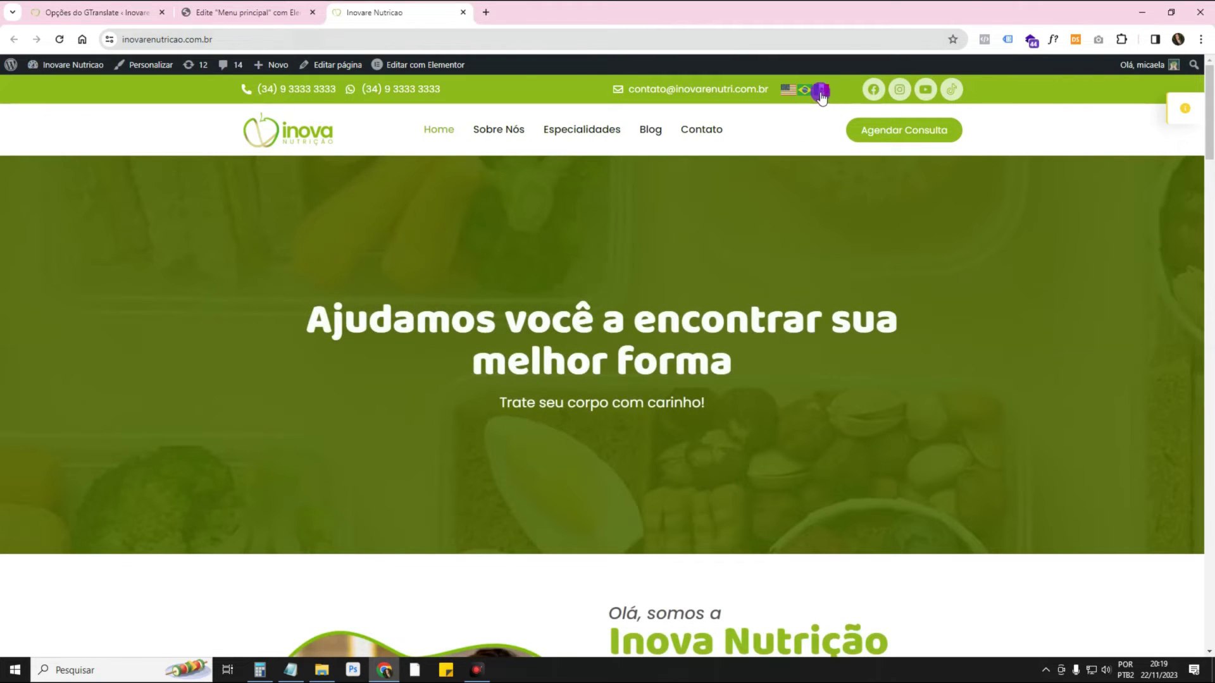
{"action": "left_click", "coordinate": [787, 94]}
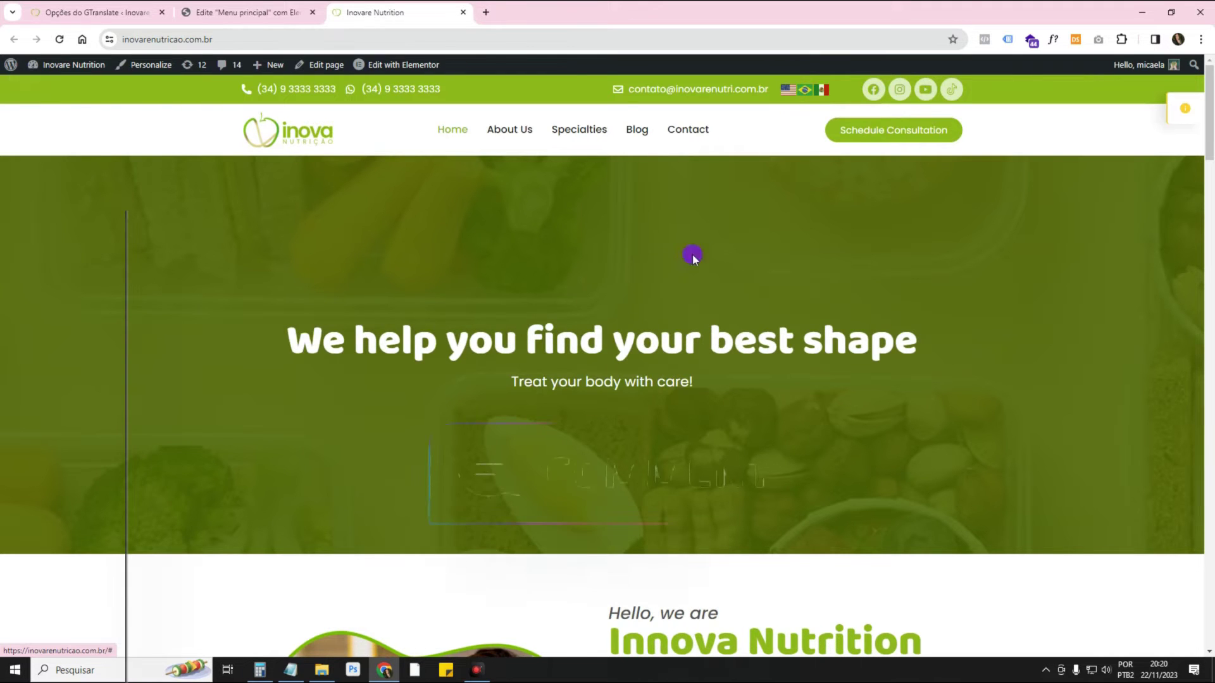
{"action": "scroll", "coordinate": [749, 366], "scroll_direction": "down", "scroll_amount": 15}
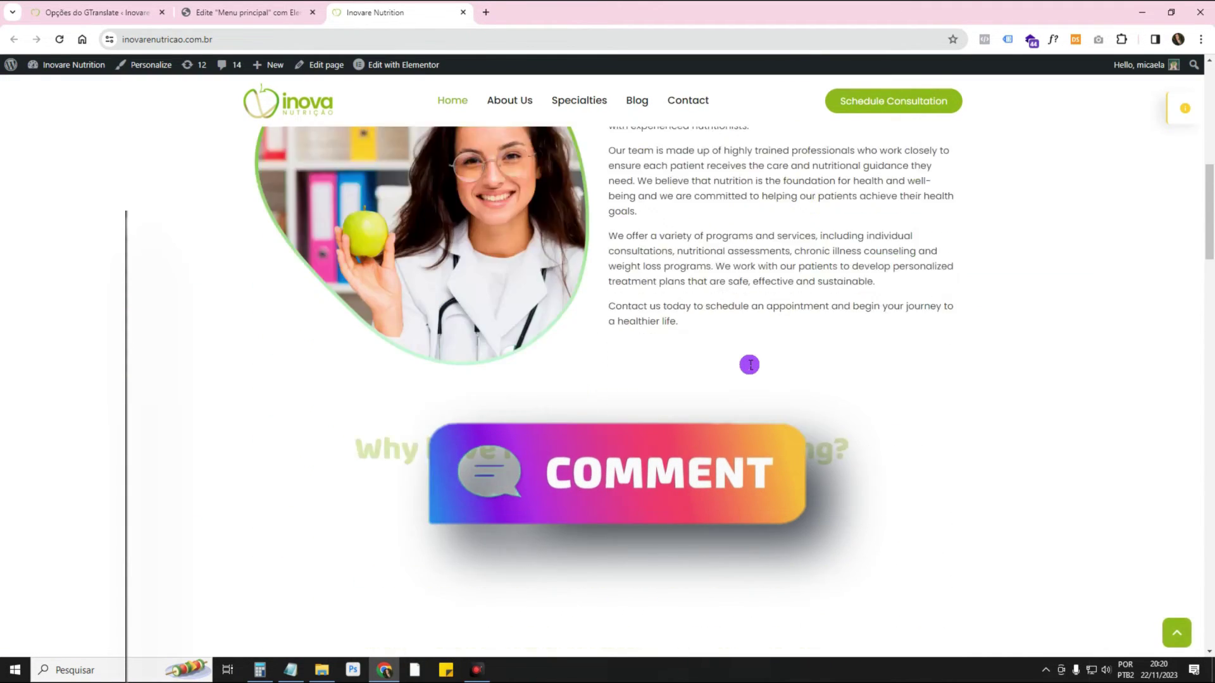
{"action": "scroll", "coordinate": [750, 365], "scroll_direction": "down", "scroll_amount": 5}
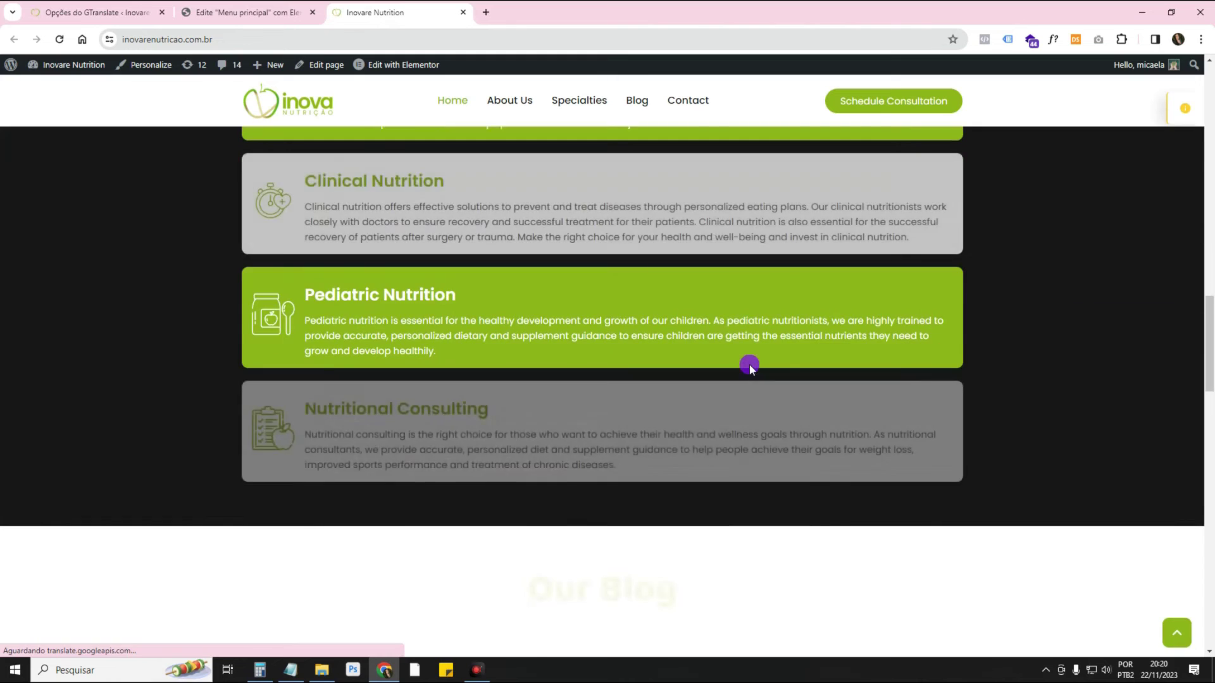
{"action": "scroll", "coordinate": [749, 365], "scroll_direction": "up", "scroll_amount": 20}
{"action": "scroll", "coordinate": [749, 365], "scroll_direction": "up", "scroll_amount": 2}
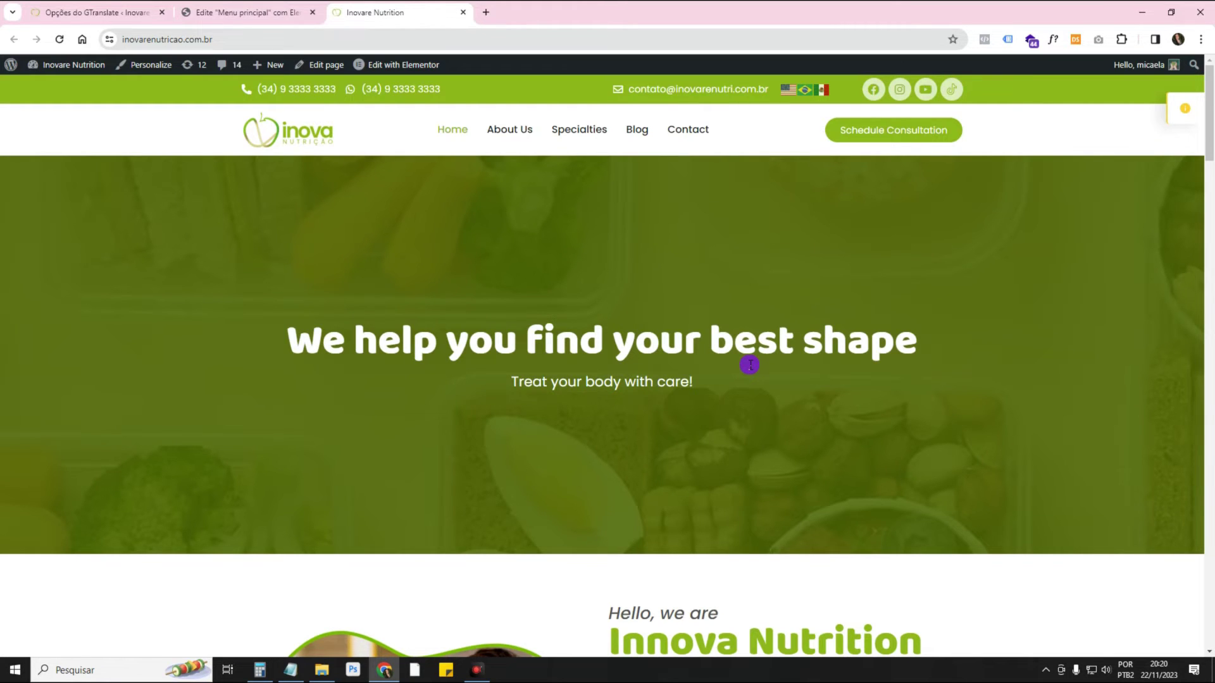
{"action": "left_click", "coordinate": [803, 93]}
{"action": "left_click", "coordinate": [822, 92]}
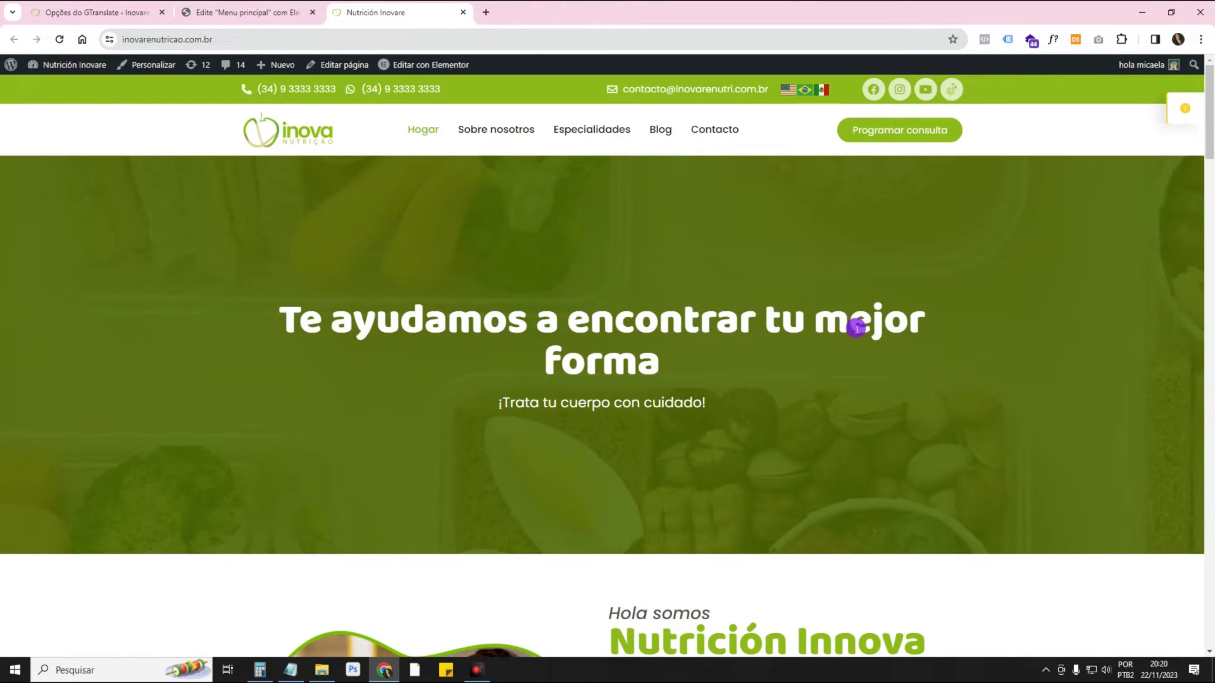
- Open Inspecionar and emulate an iPhone XR to view the Spanish homepage at 414×896
{"action": "right_click", "coordinate": [721, 248]}
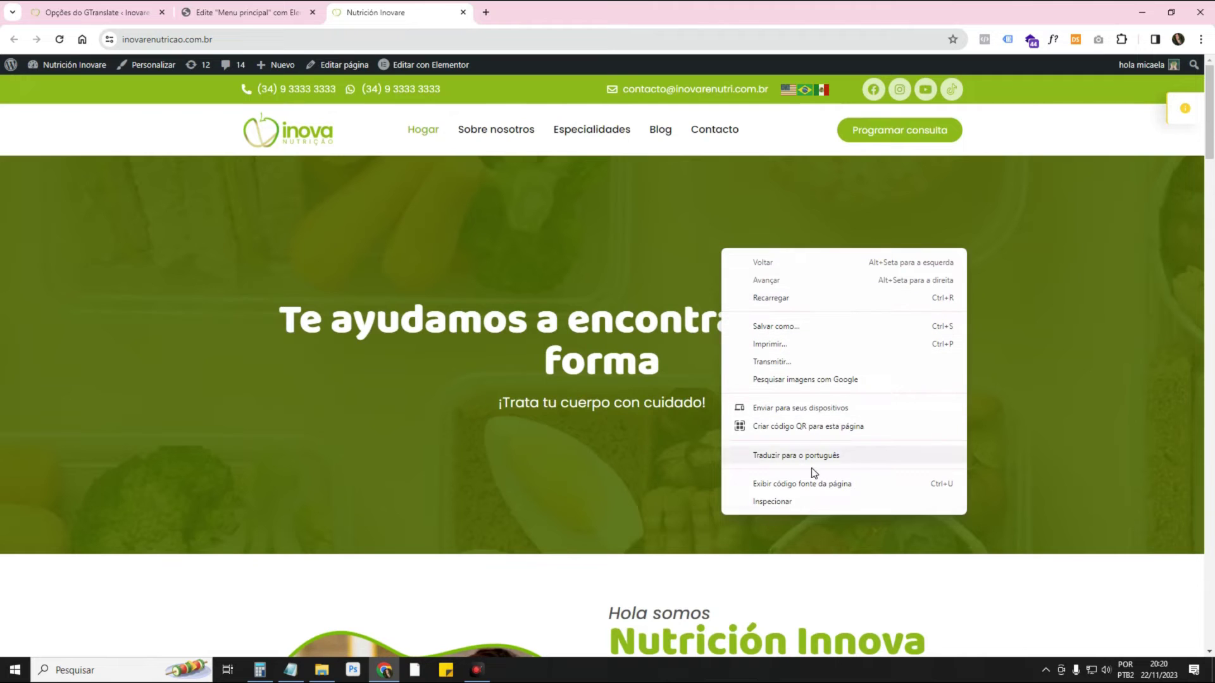
{"action": "left_click", "coordinate": [802, 503]}
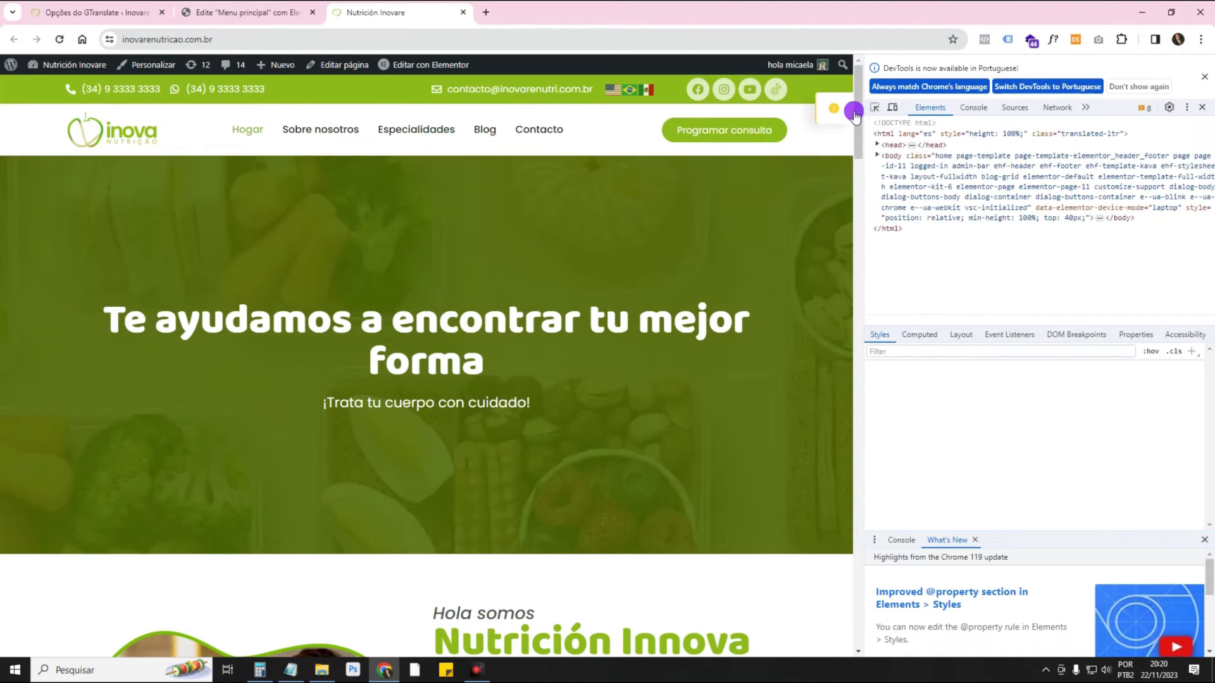
{"action": "left_click", "coordinate": [893, 108]}
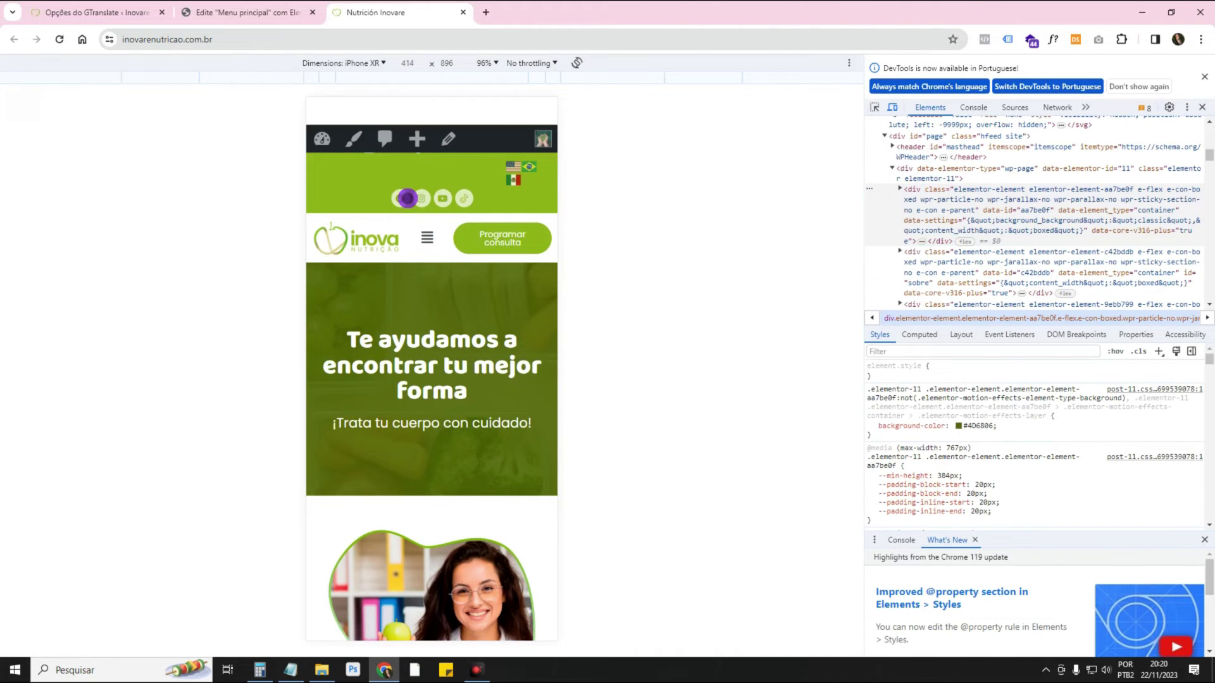
{"action": "scroll", "coordinate": [441, 264], "scroll_direction": "down", "scroll_amount": 2}
{"action": "scroll", "coordinate": [442, 263], "scroll_direction": "up", "scroll_amount": 2}
- In mobile view, set the flag shortcode's Largura to Largura total (100%) and save
{"action": "left_click", "coordinate": [271, 15]}
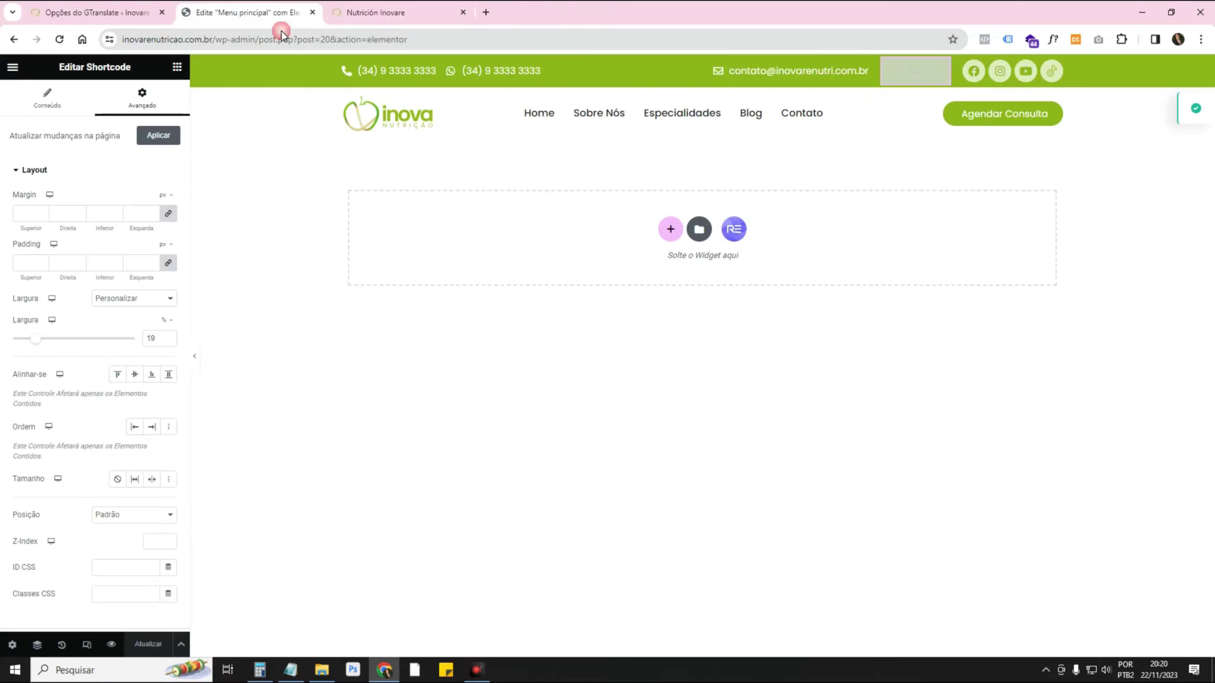
{"action": "left_click", "coordinate": [89, 644]}
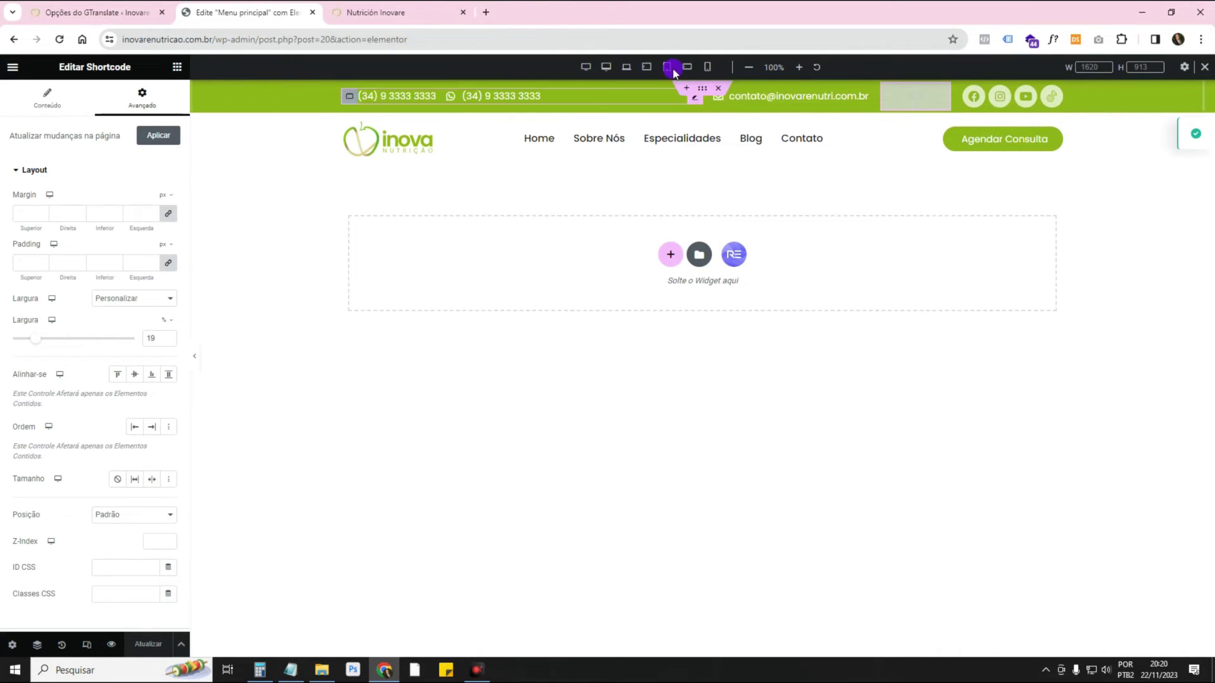
{"action": "left_click", "coordinate": [707, 66]}
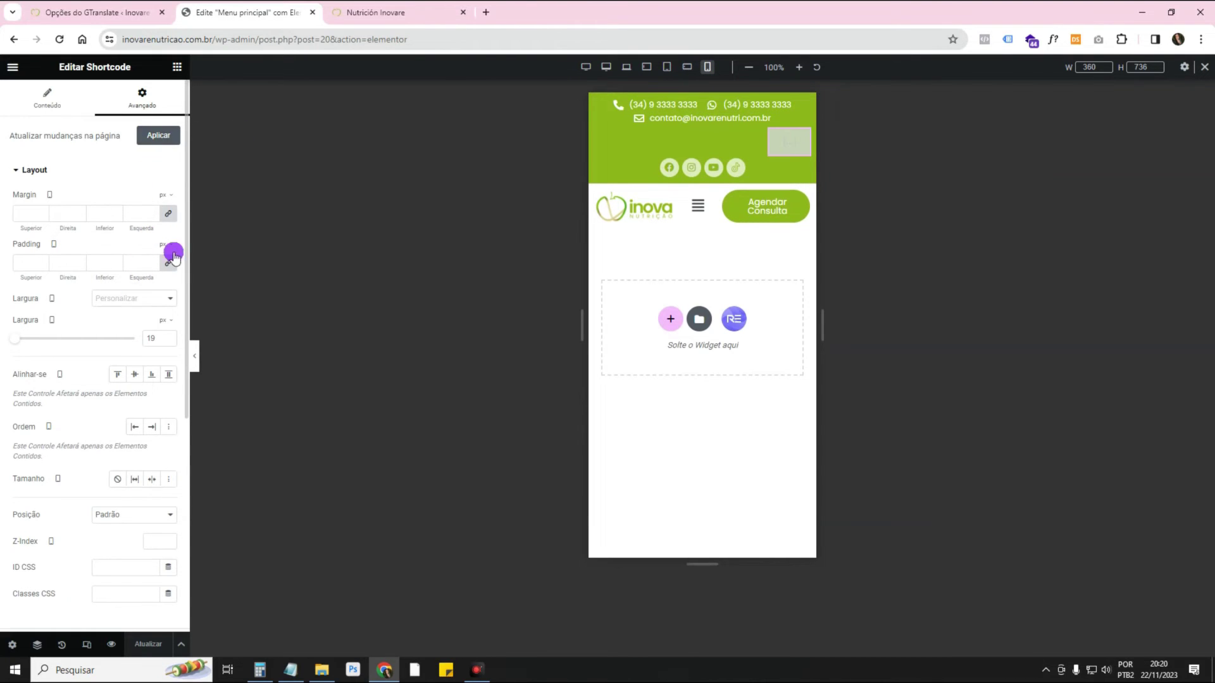
{"action": "left_click", "coordinate": [171, 305]}
{"action": "left_click", "coordinate": [166, 320]}
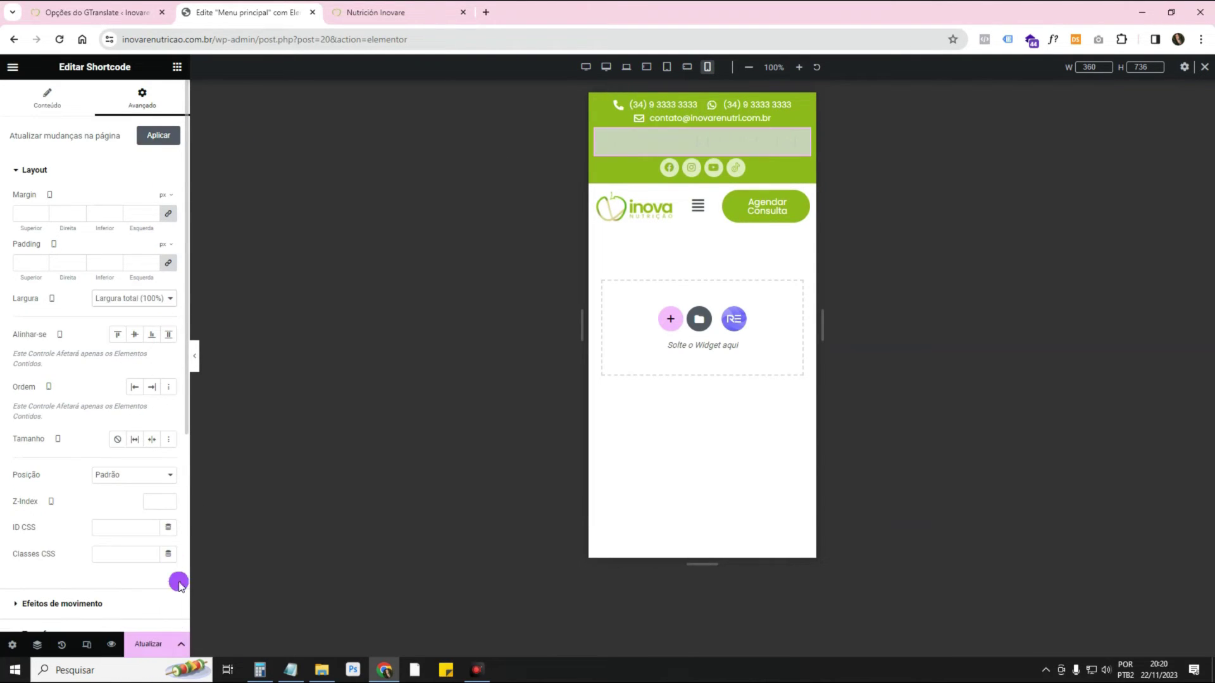
{"action": "left_click", "coordinate": [166, 646]}
- Check the mobile live site, then set the top-bar container's Alinhar itens to Centro
{"action": "left_click", "coordinate": [373, 12]}
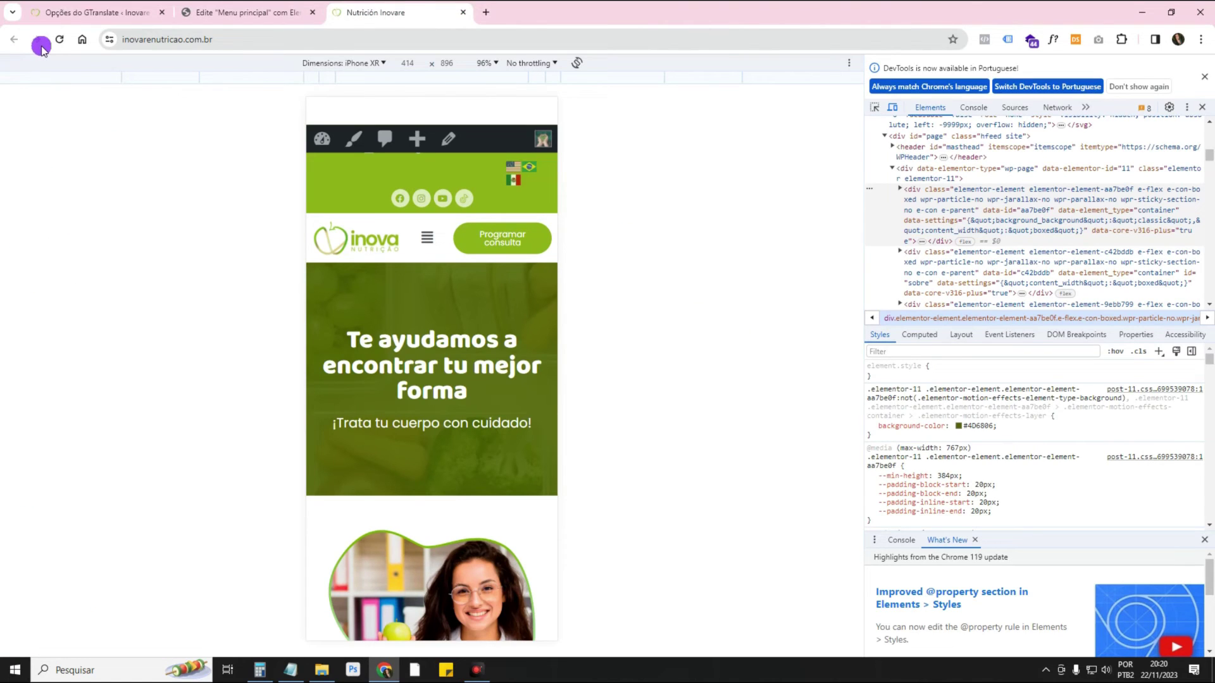
{"action": "left_click", "coordinate": [61, 40]}
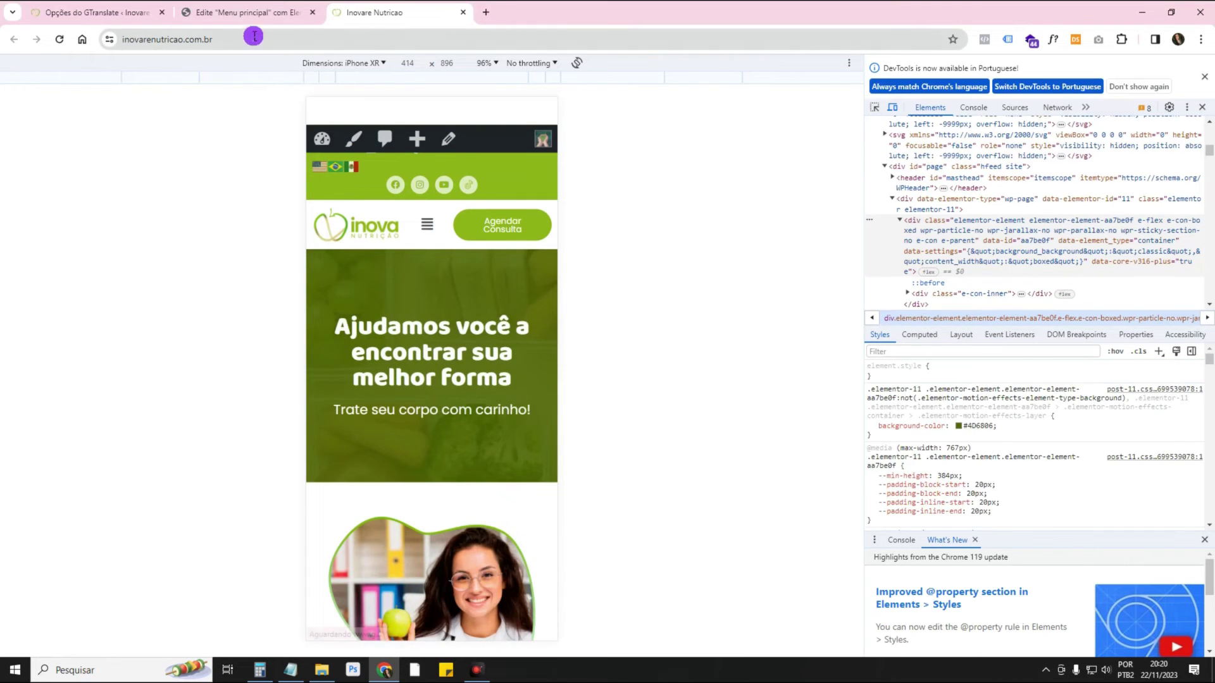
{"action": "left_click", "coordinate": [249, 18]}
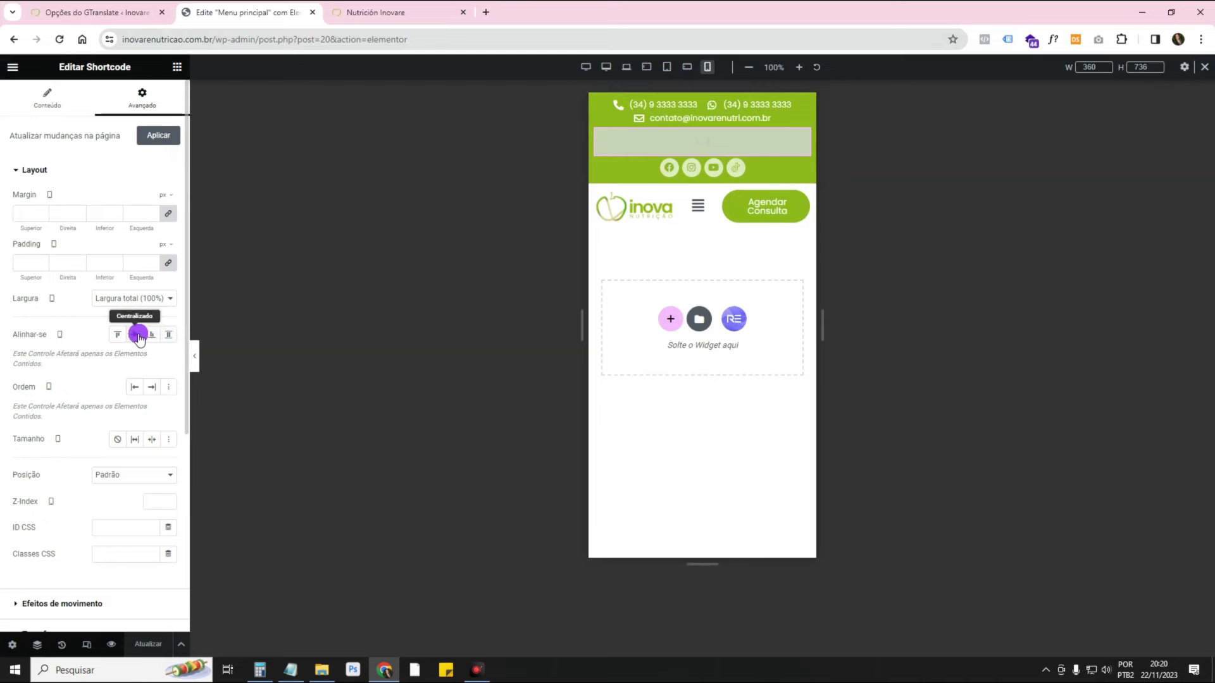
{"action": "left_click", "coordinate": [28, 105]}
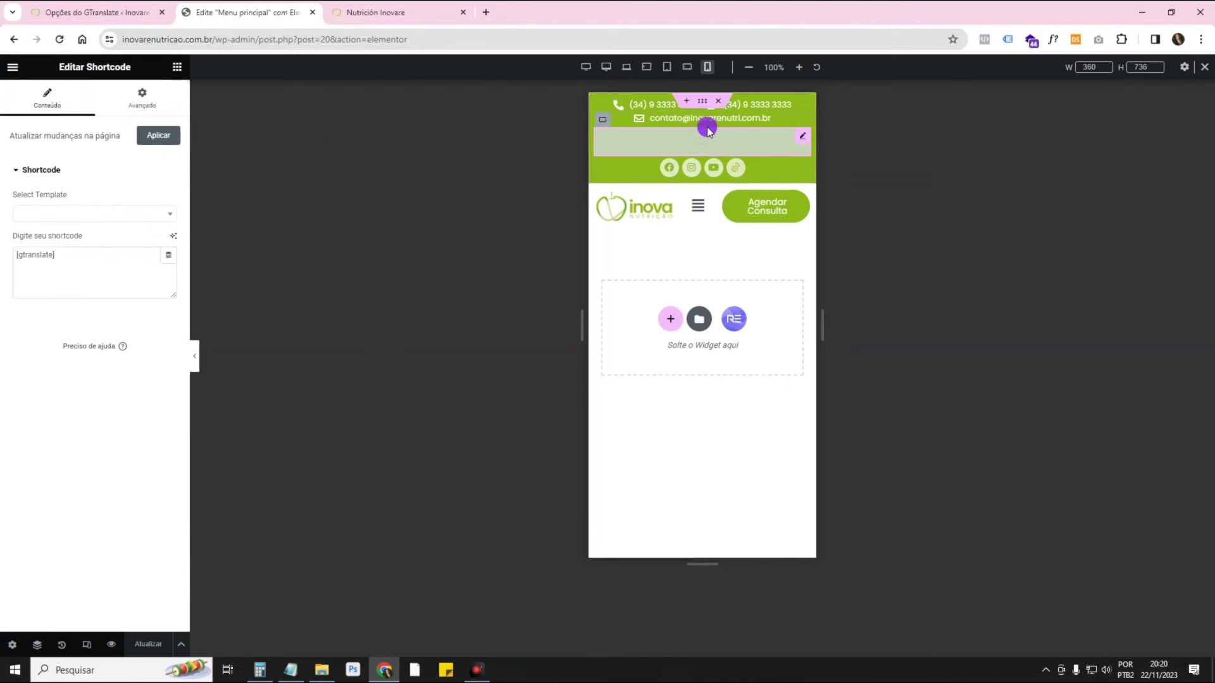
{"action": "left_click", "coordinate": [704, 103]}
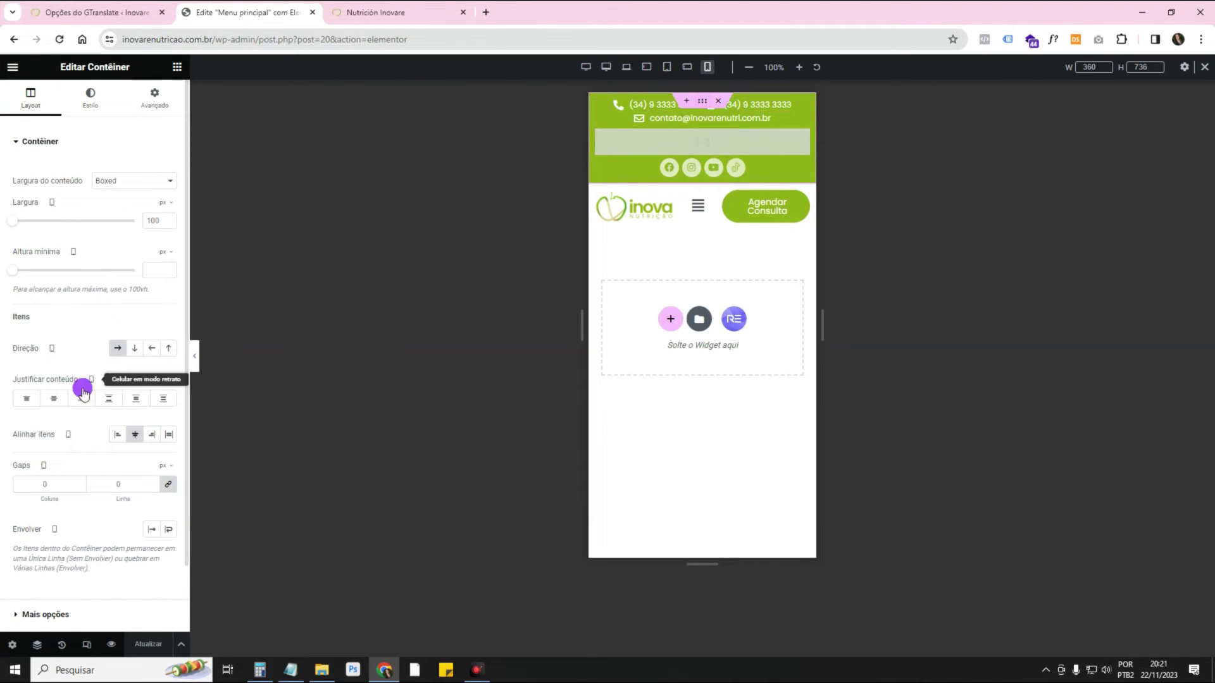
{"action": "left_click", "coordinate": [138, 436]}
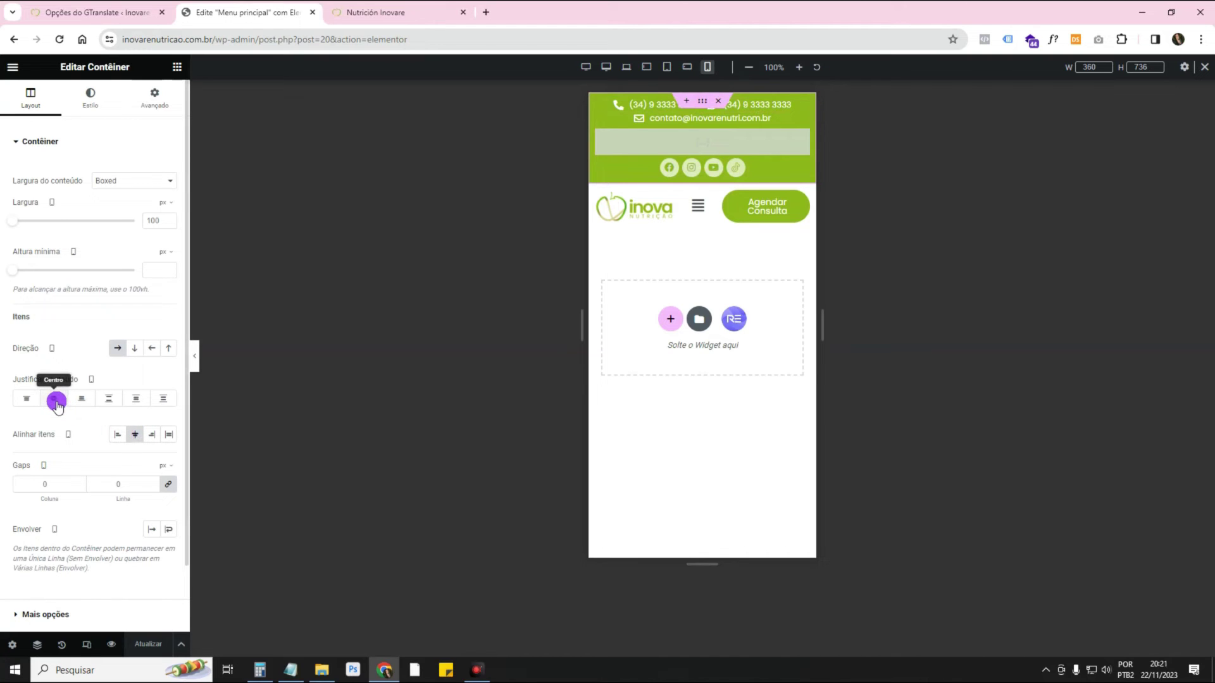
- Set the container's Justificar conteúdo to Centro and close developer tools on the live site
{"action": "left_click", "coordinate": [55, 401]}
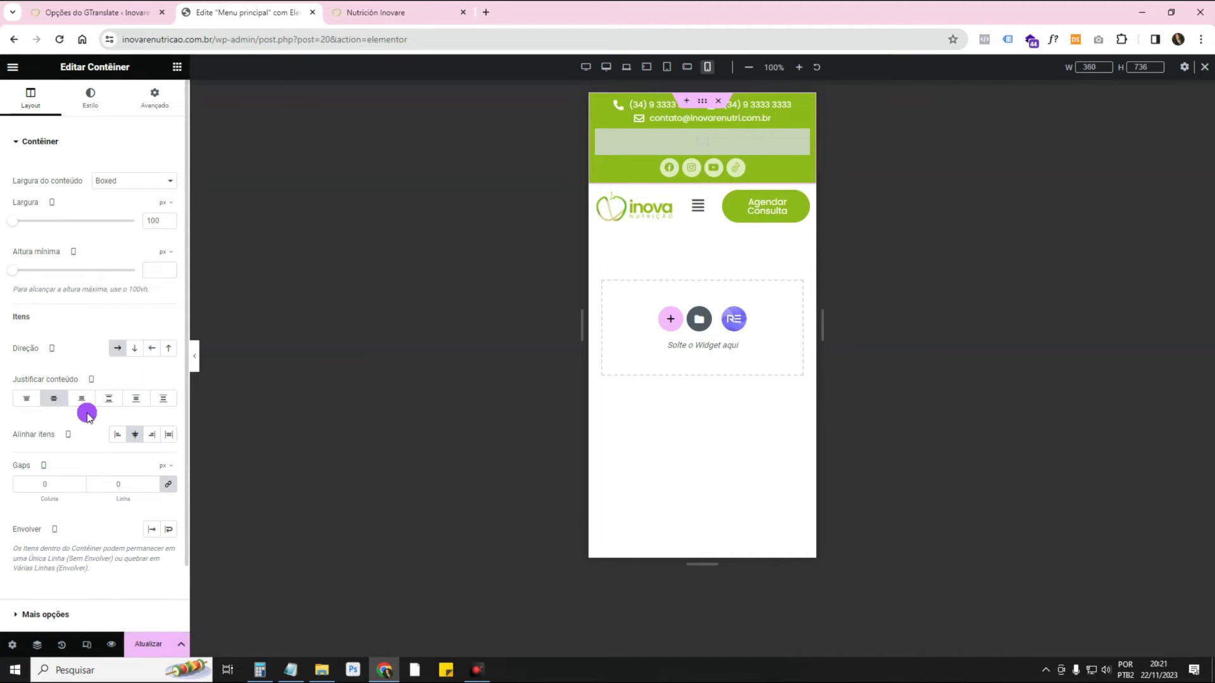
{"action": "left_click", "coordinate": [412, 16]}
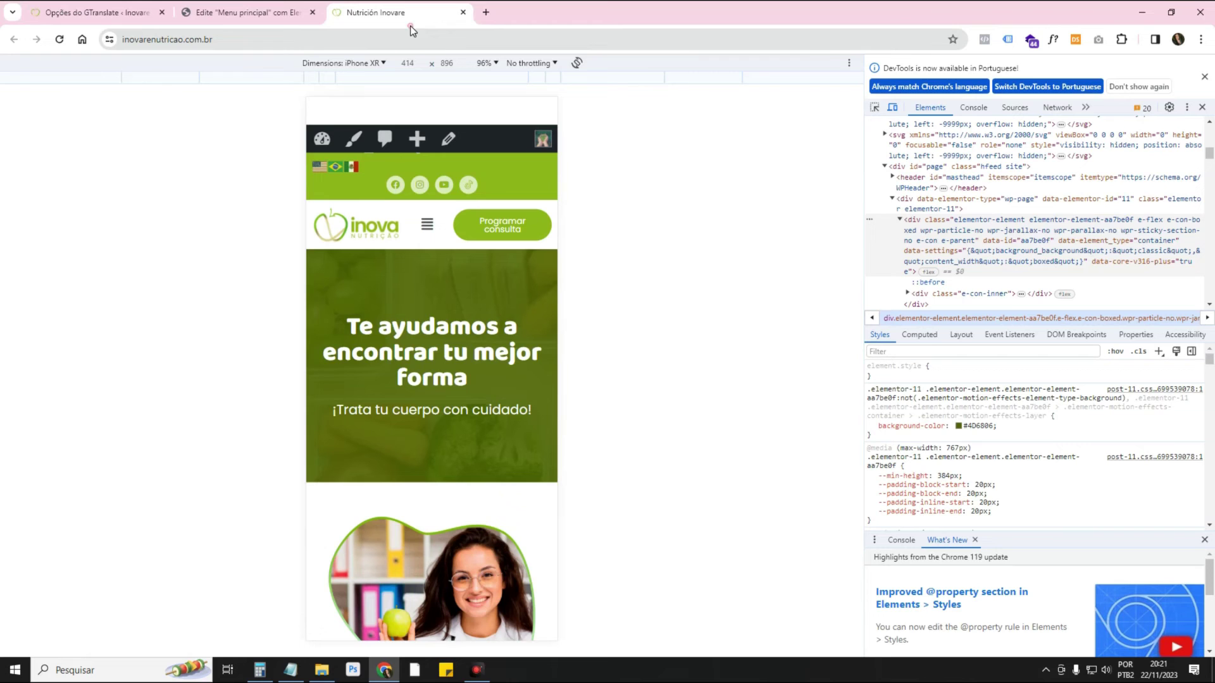
{"action": "left_click", "coordinate": [1206, 78]}
{"action": "left_click", "coordinate": [1202, 65]}
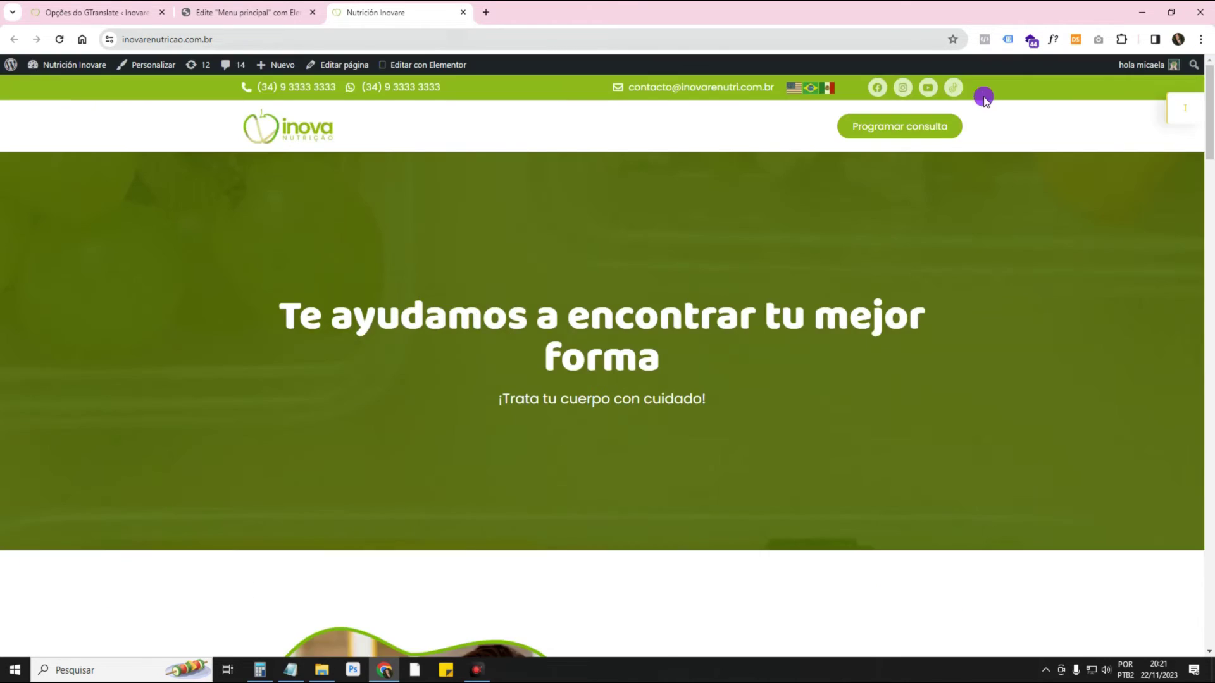
{"action": "left_click", "coordinate": [11, 40]}
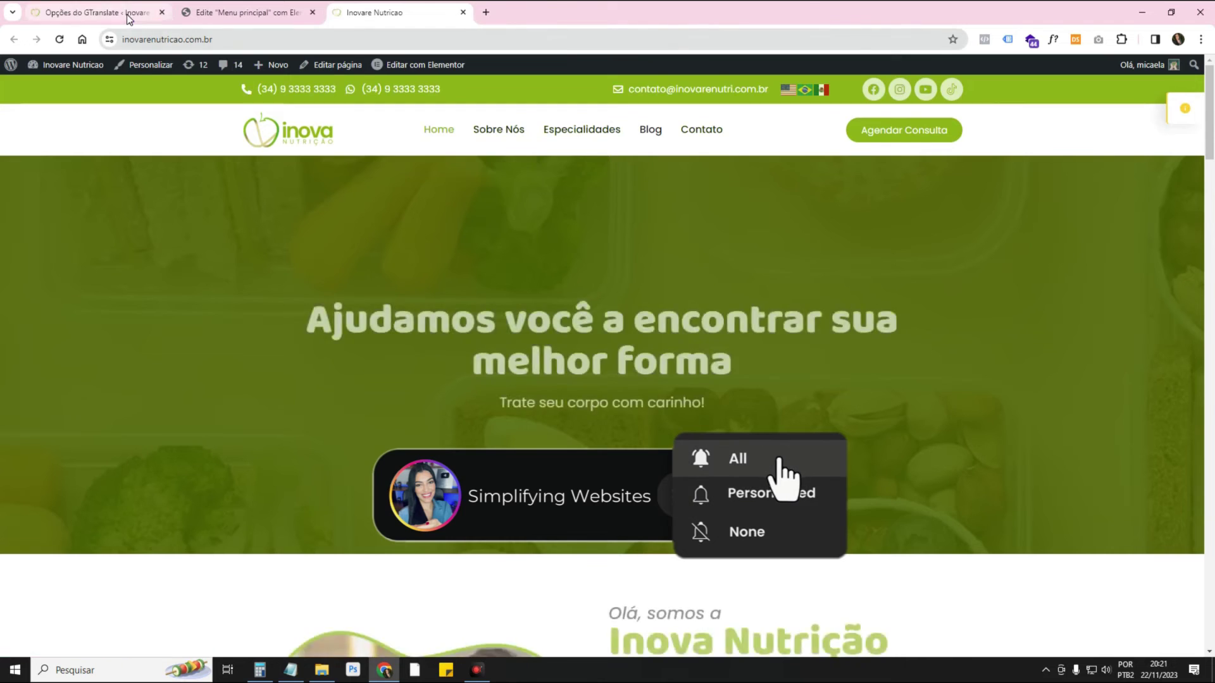
- Set GTranslate's Aparência do widget to Globo, save, and view the globe on the live site
{"action": "key", "text": "ctrl+1"}
{"action": "scroll", "coordinate": [515, 230], "scroll_direction": "up", "scroll_amount": 3}
{"action": "left_click", "coordinate": [511, 218]}
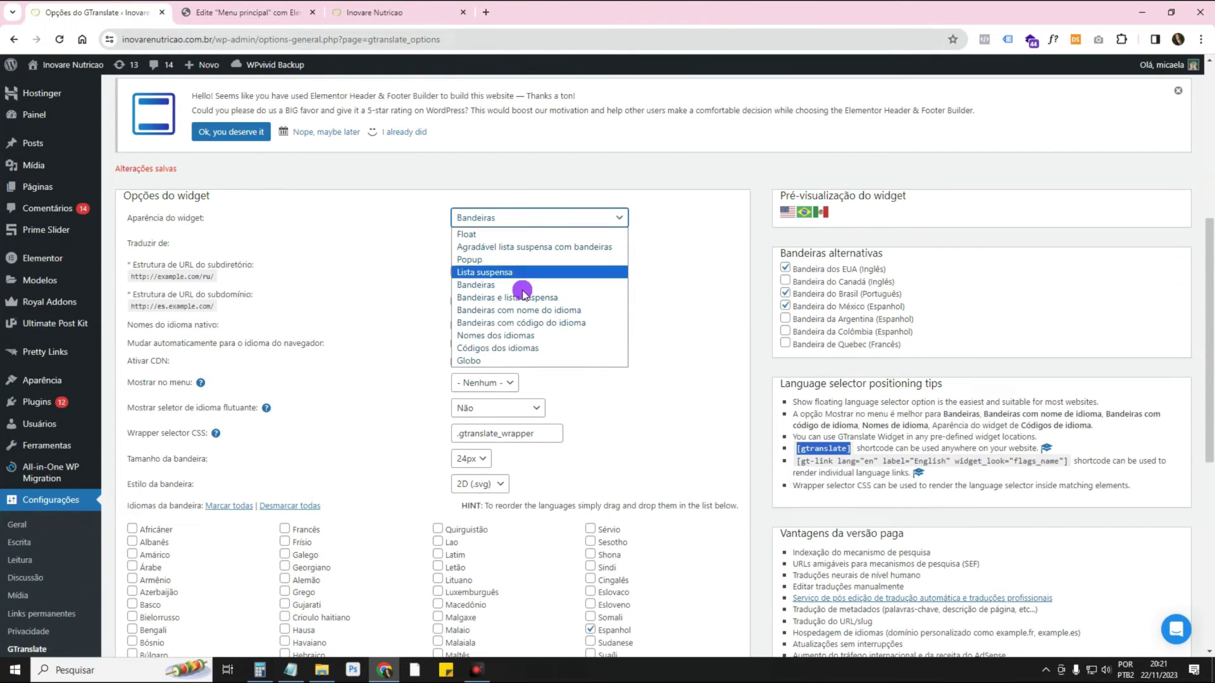
{"action": "scroll", "coordinate": [487, 412], "scroll_direction": "down", "scroll_amount": 8}
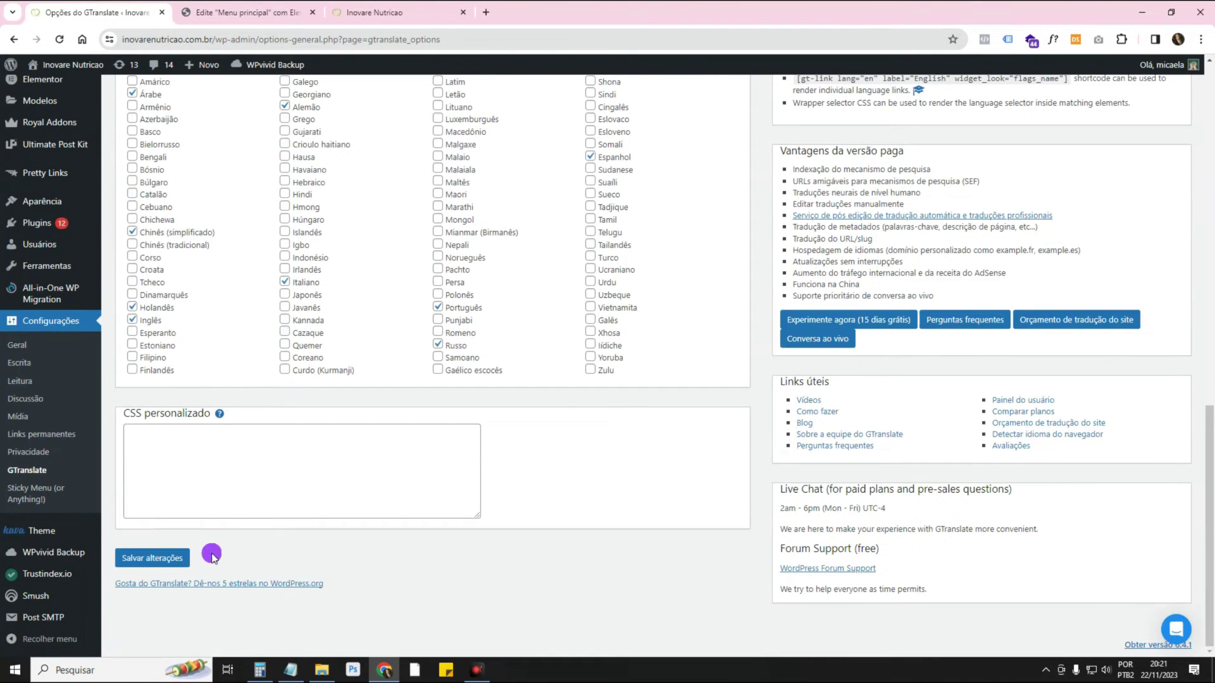
{"action": "left_click", "coordinate": [166, 559]}
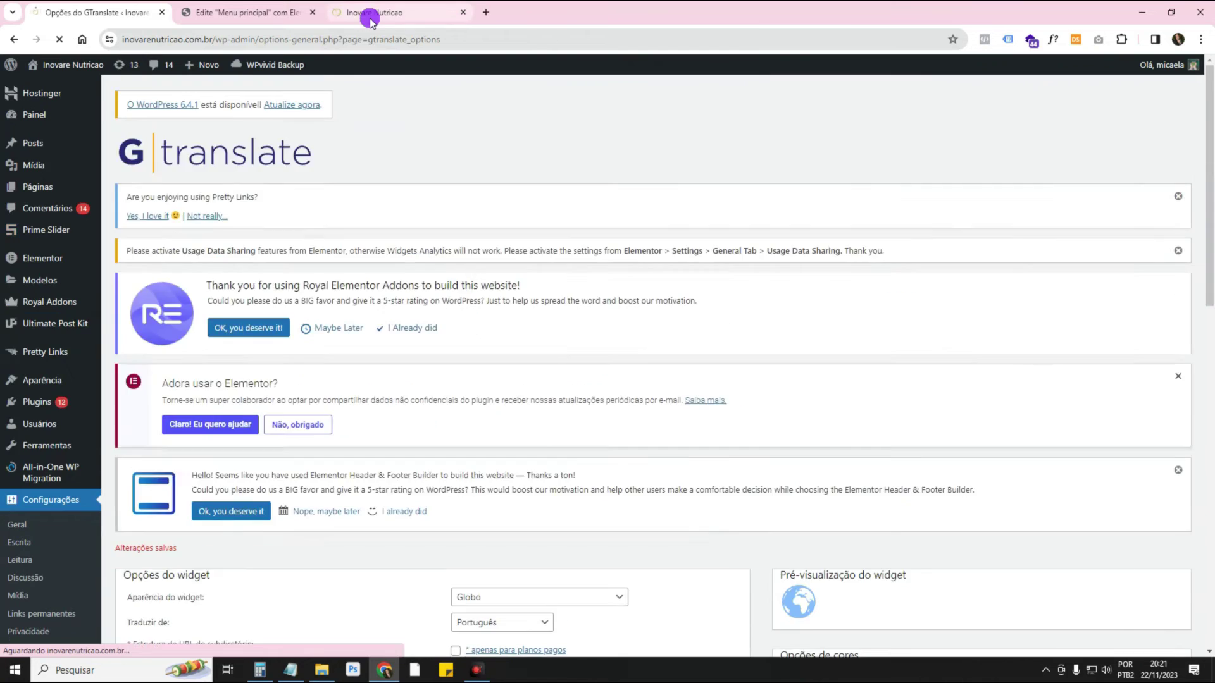
{"action": "left_click", "coordinate": [370, 14]}
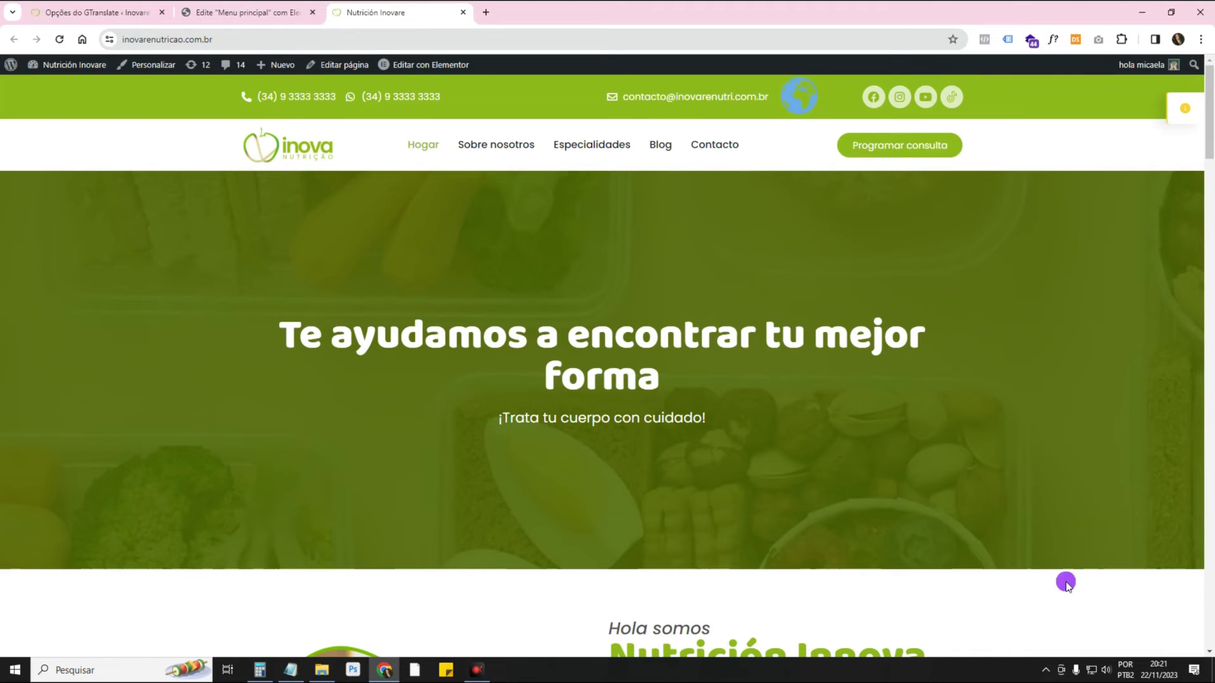
{"action": "left_click", "coordinate": [131, 7]}
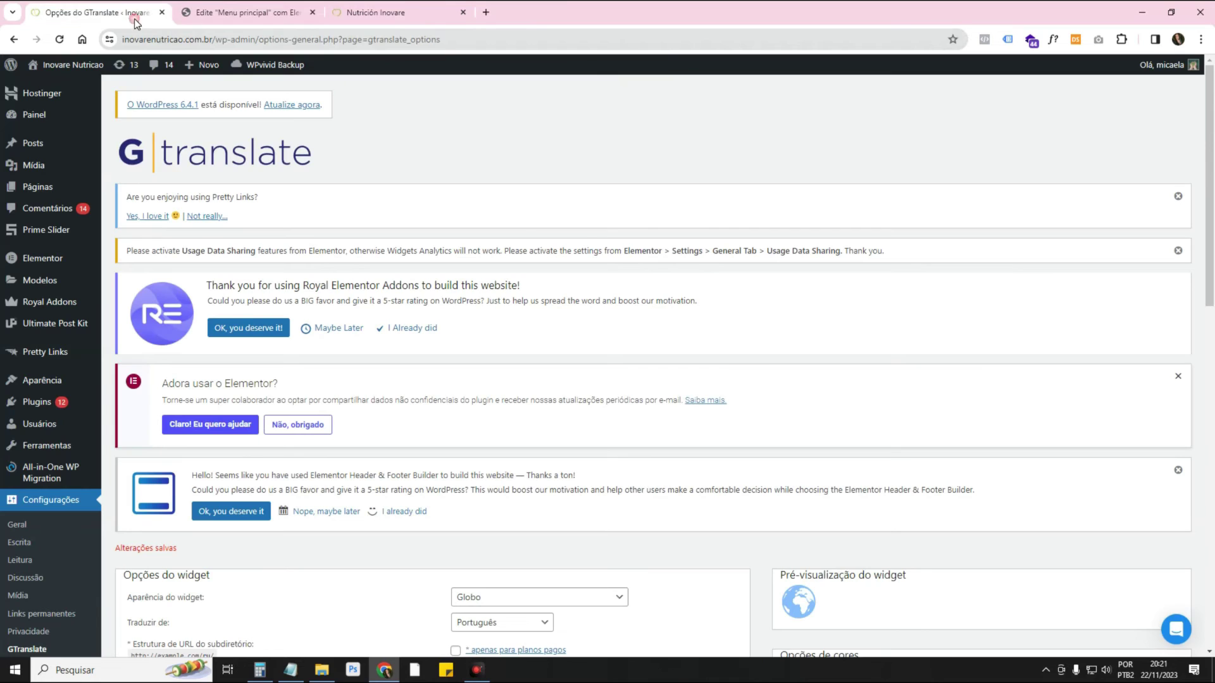
- Switch Elementor's header preview back to desktop width
{"action": "left_click", "coordinate": [248, 14]}
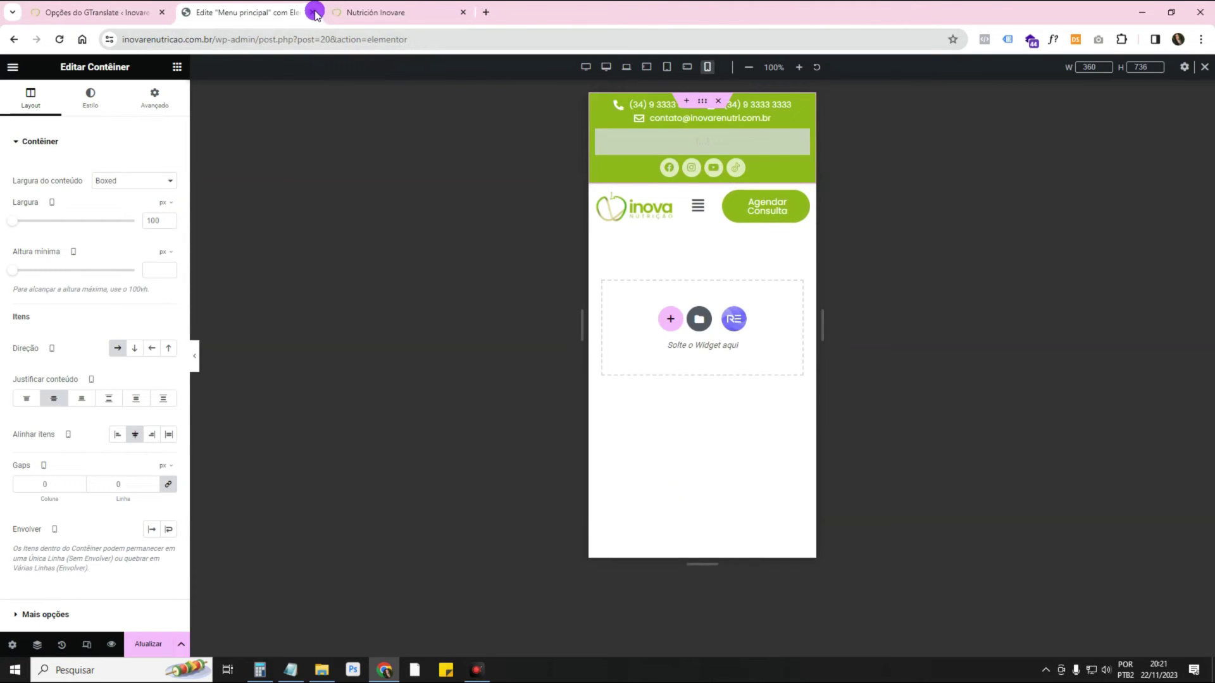
{"action": "left_click", "coordinate": [606, 66]}
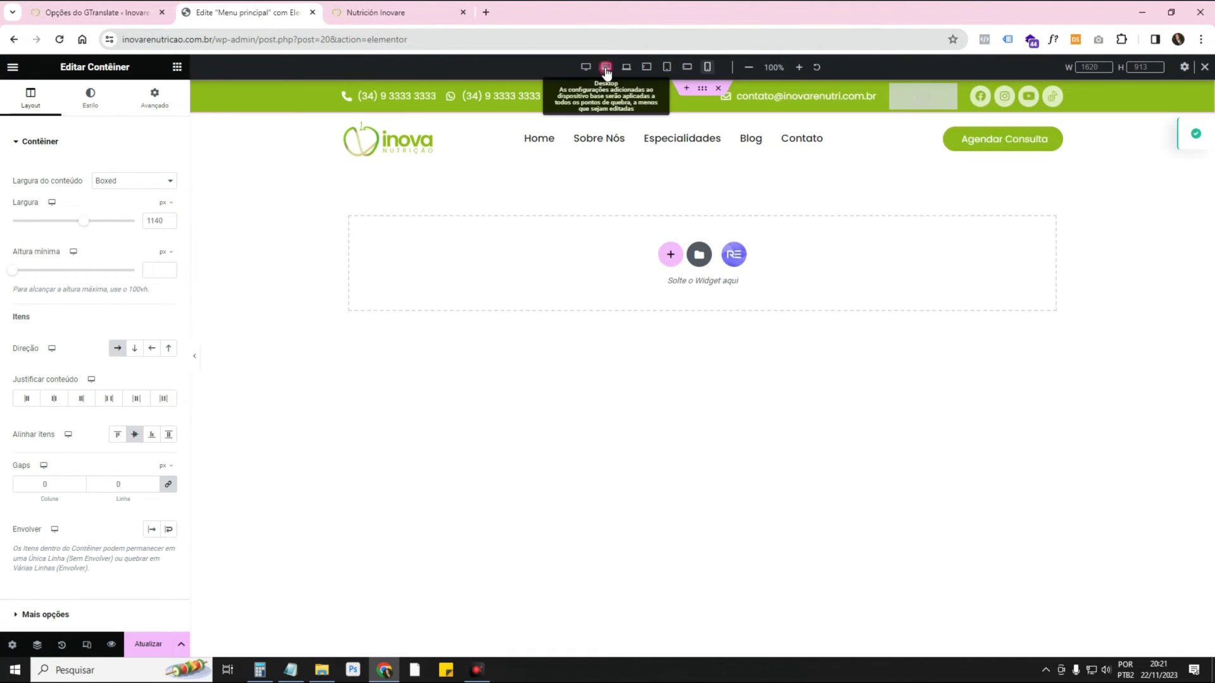
{"action": "left_click", "coordinate": [119, 11]}
- Set Aparência do widget to Bandeiras, save, and reload the live homepage to see the flags
{"action": "scroll", "coordinate": [434, 233], "scroll_direction": "down", "scroll_amount": 5}
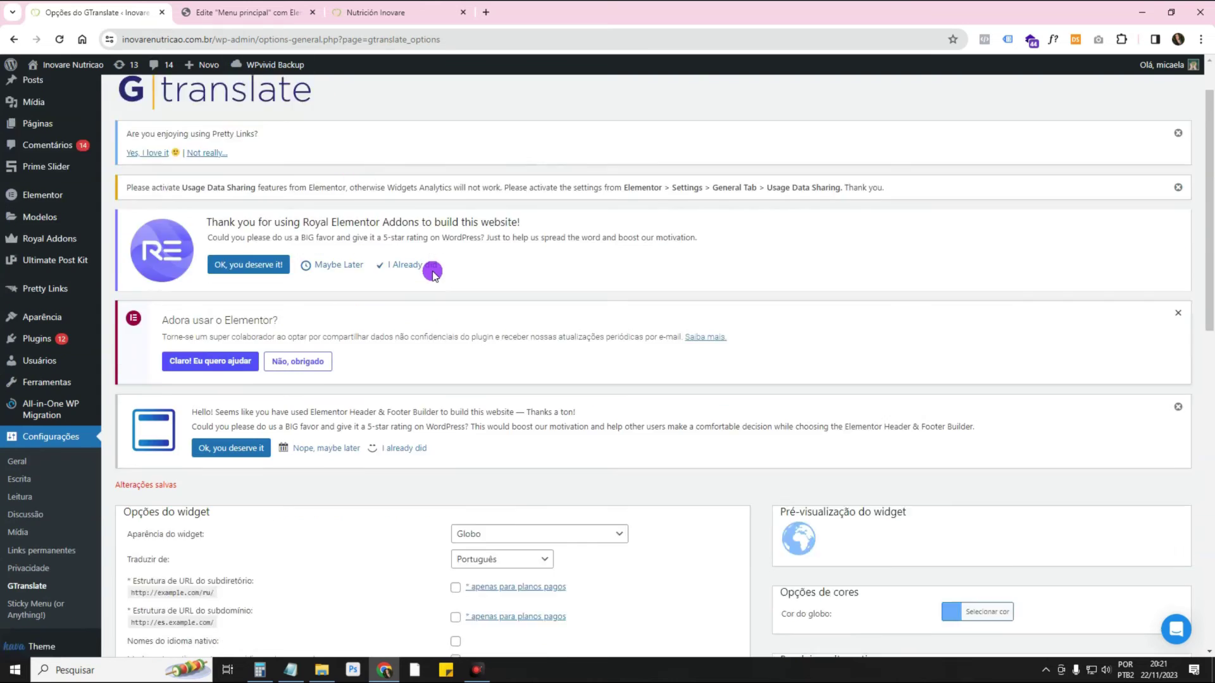
{"action": "left_click", "coordinate": [517, 282]}
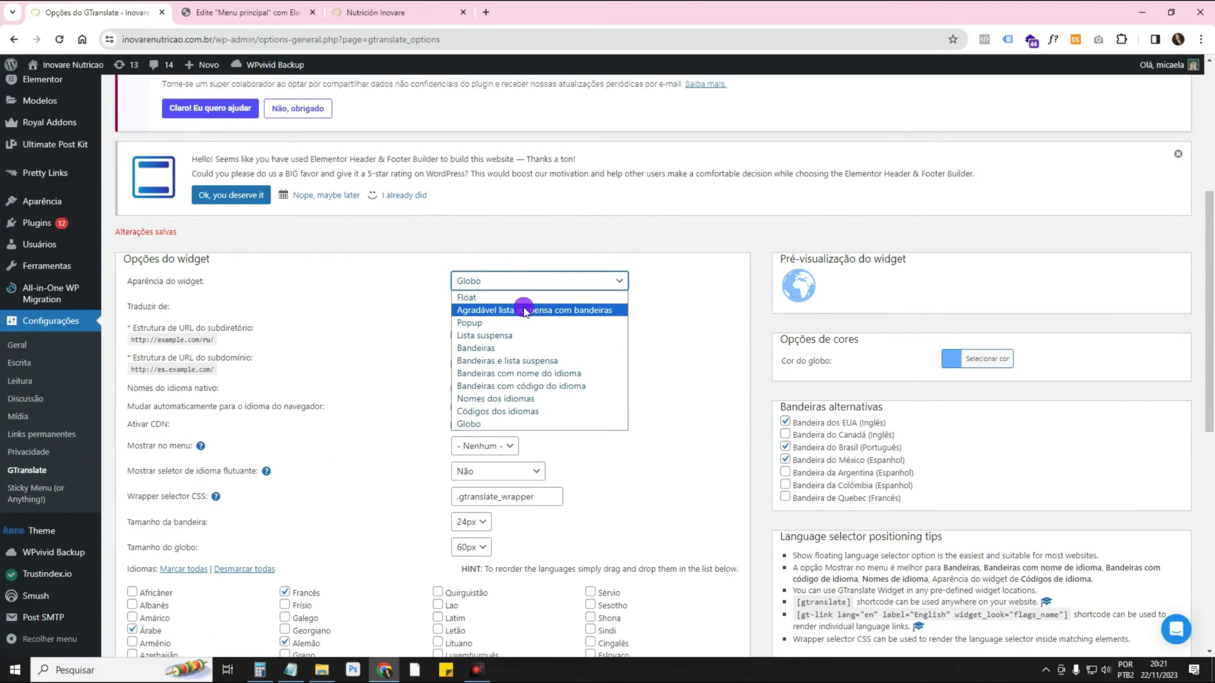
{"action": "left_click", "coordinate": [513, 348]}
{"action": "scroll", "coordinate": [322, 602], "scroll_direction": "down", "scroll_amount": 7}
{"action": "left_click", "coordinate": [153, 651]}
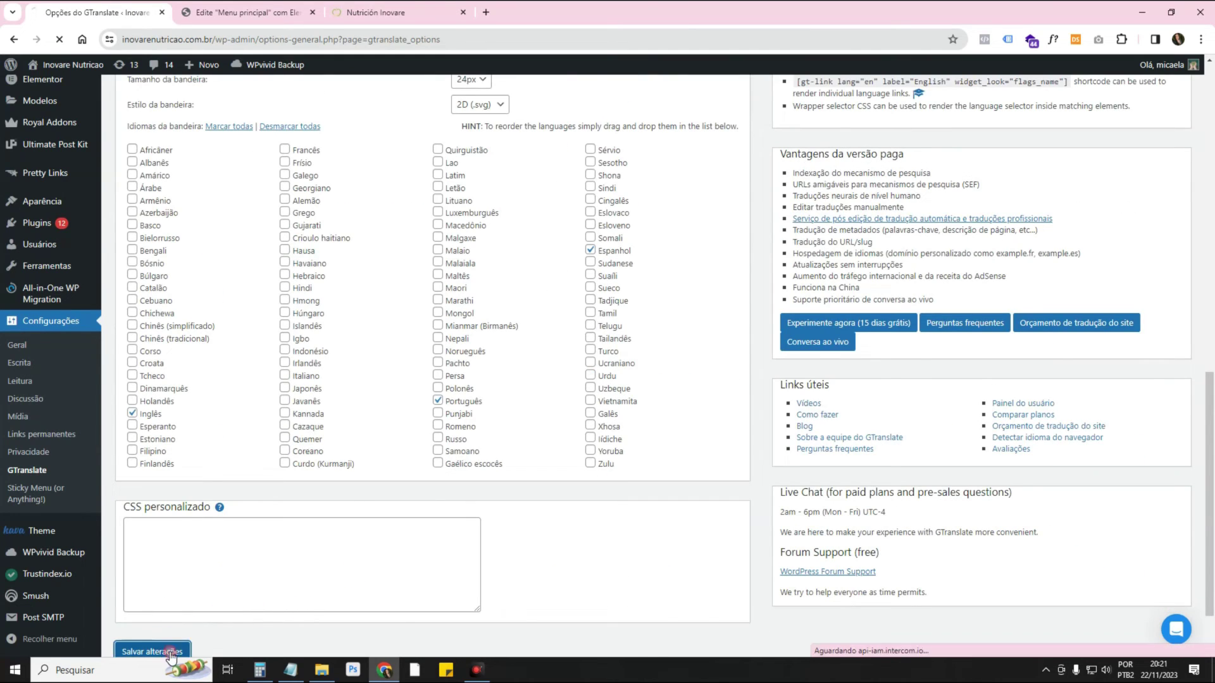
{"action": "left_click", "coordinate": [253, 12]}
{"action": "left_click", "coordinate": [393, 12]}
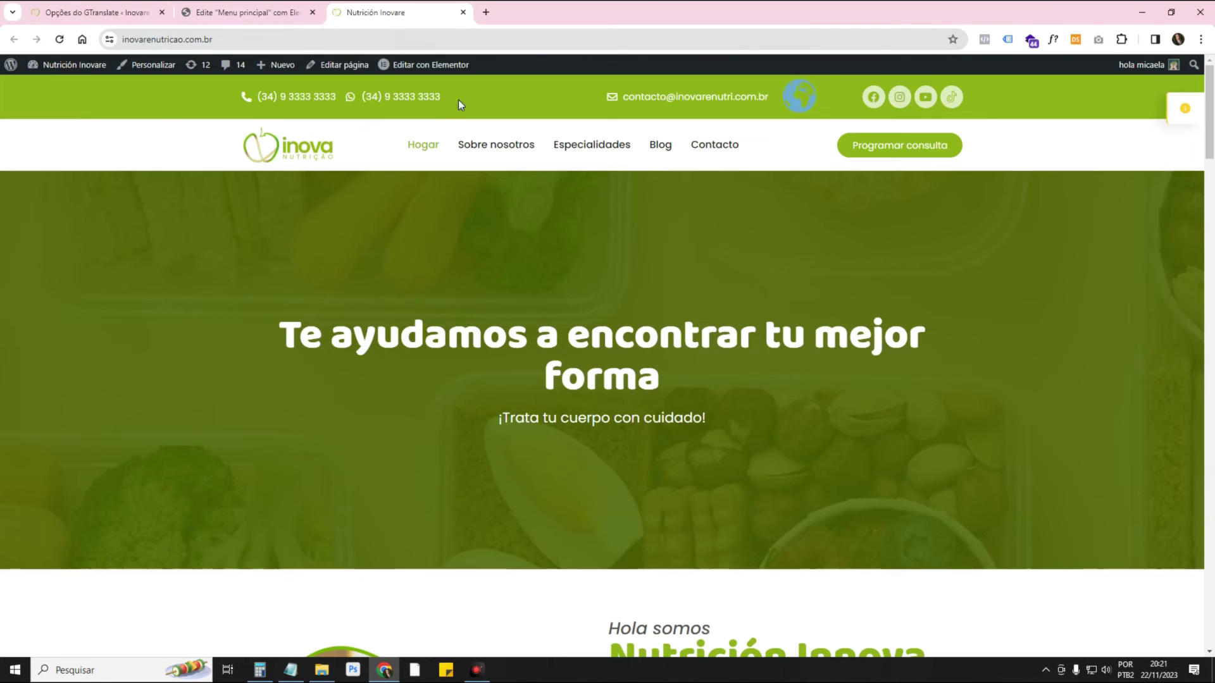
{"action": "left_click", "coordinate": [430, 139]}
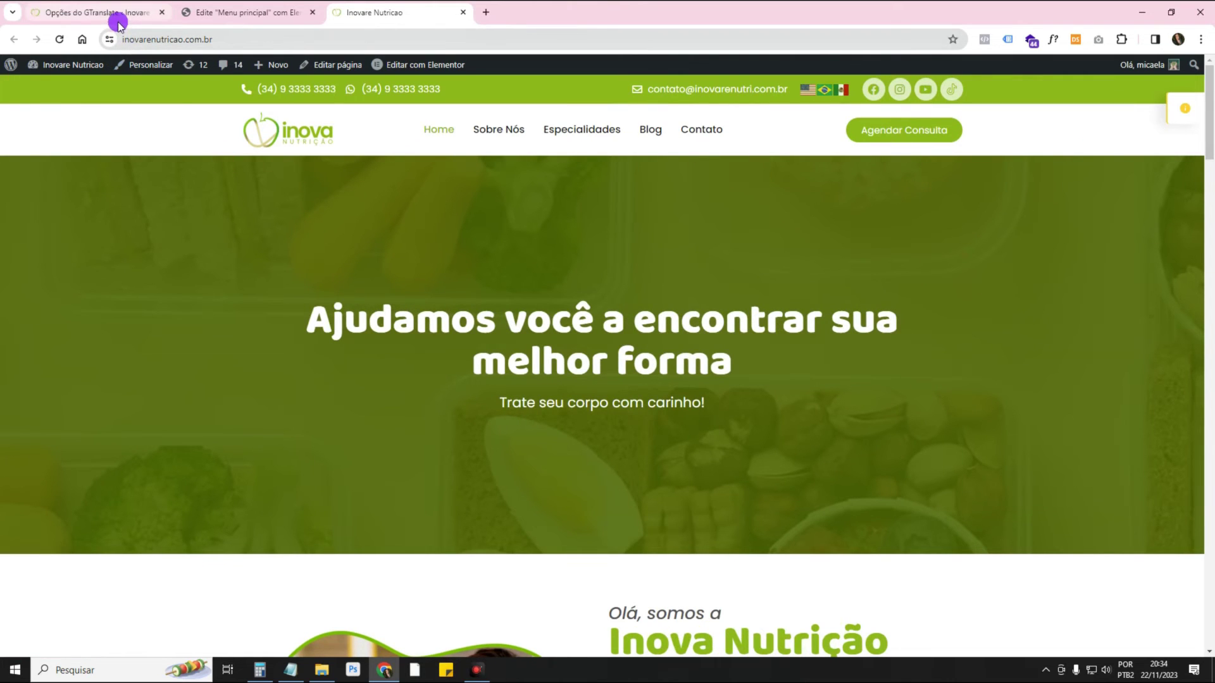
{"action": "left_click", "coordinate": [118, 19]}
- Review the GTranslate settings page alongside the Elementor header and live site
{"action": "scroll", "coordinate": [481, 335], "scroll_direction": "down", "scroll_amount": 6}
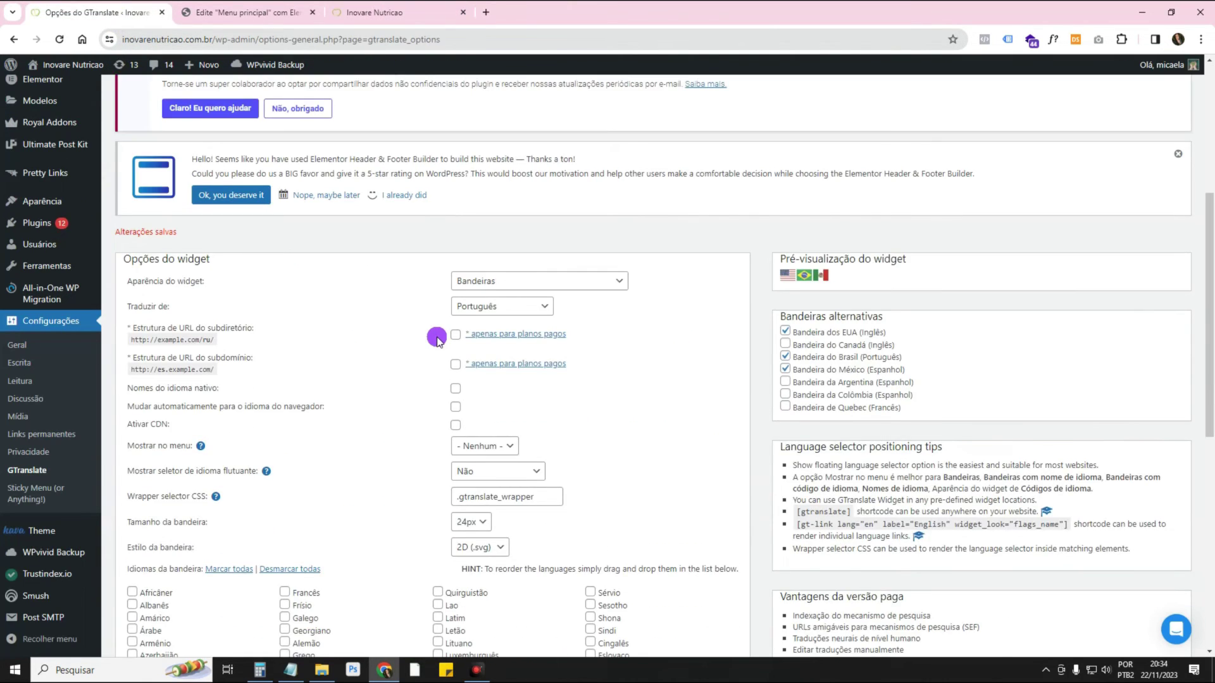
{"action": "scroll", "coordinate": [436, 339], "scroll_direction": "down", "scroll_amount": 1}
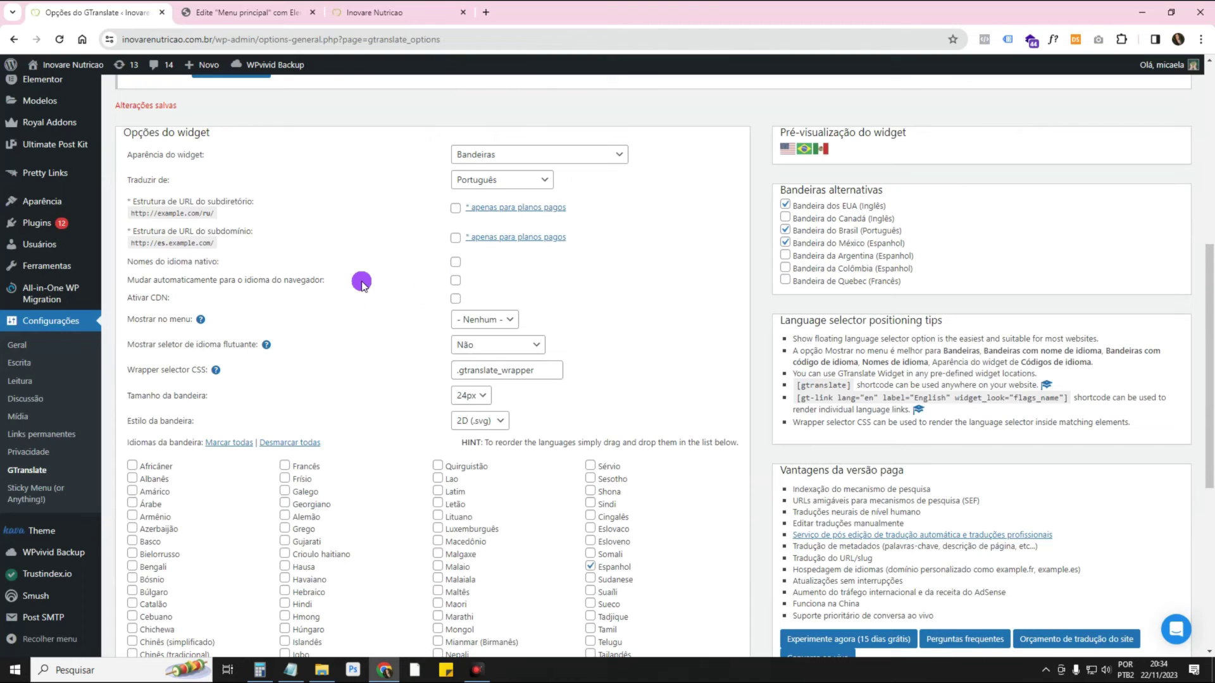
{"action": "left_click", "coordinate": [296, 12]}
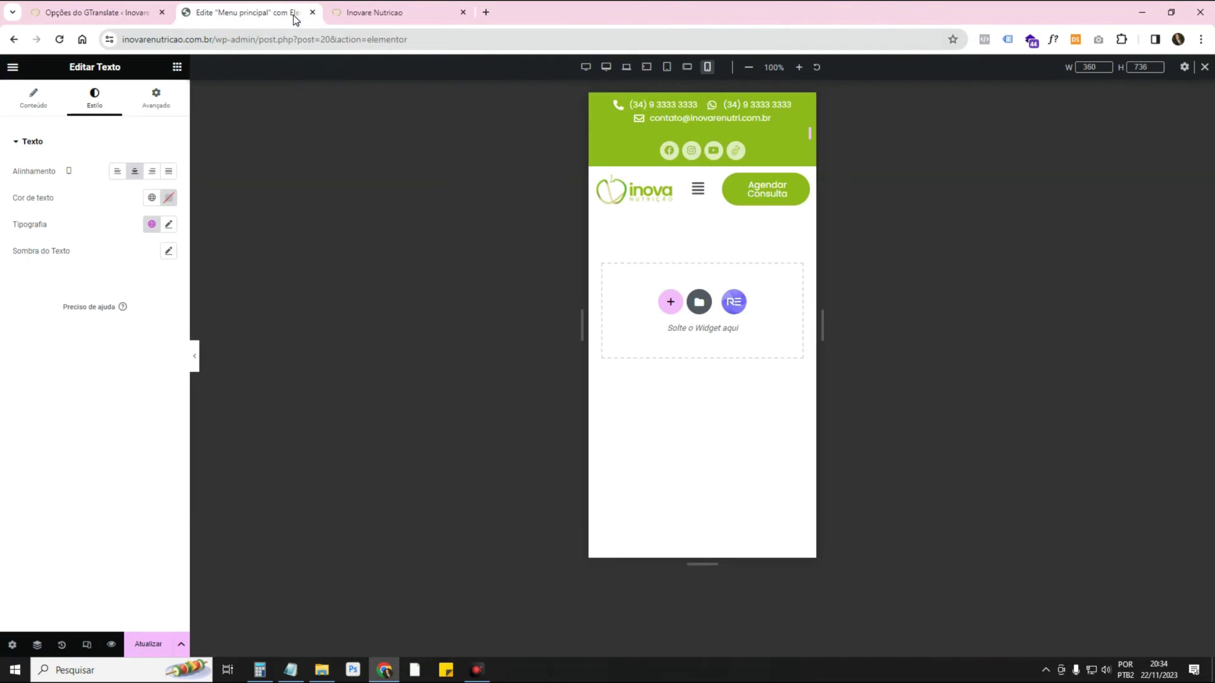
{"action": "left_click", "coordinate": [344, 12]}
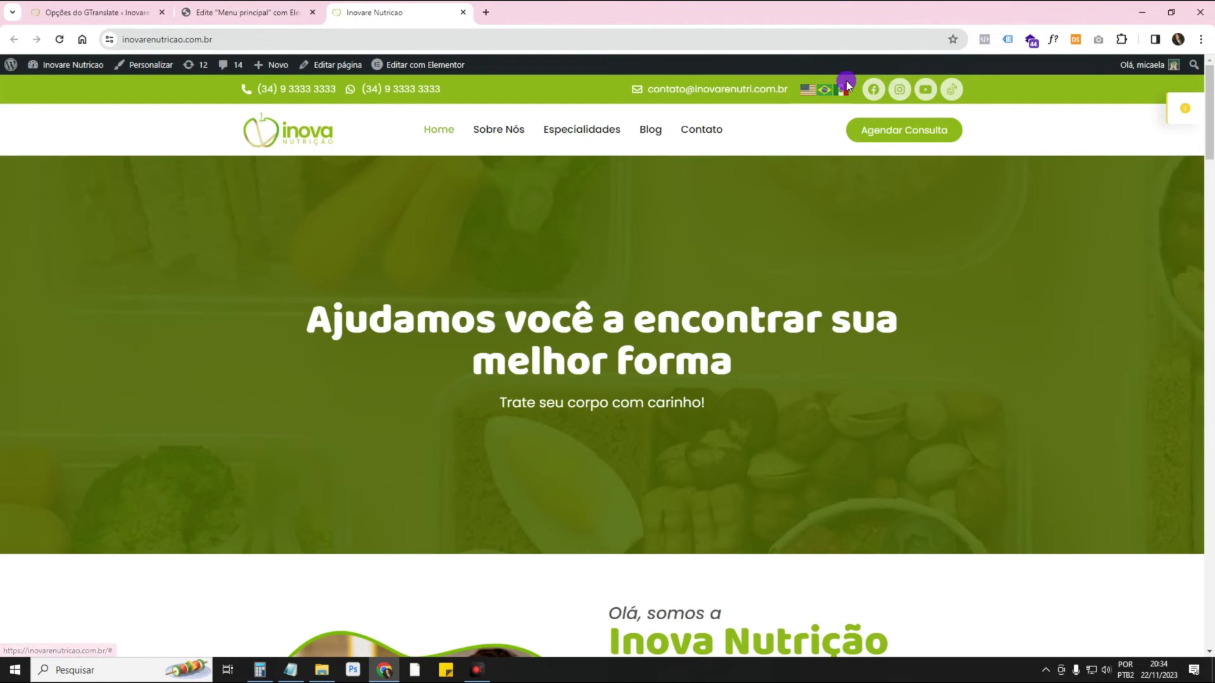
{"action": "left_click", "coordinate": [112, 19]}
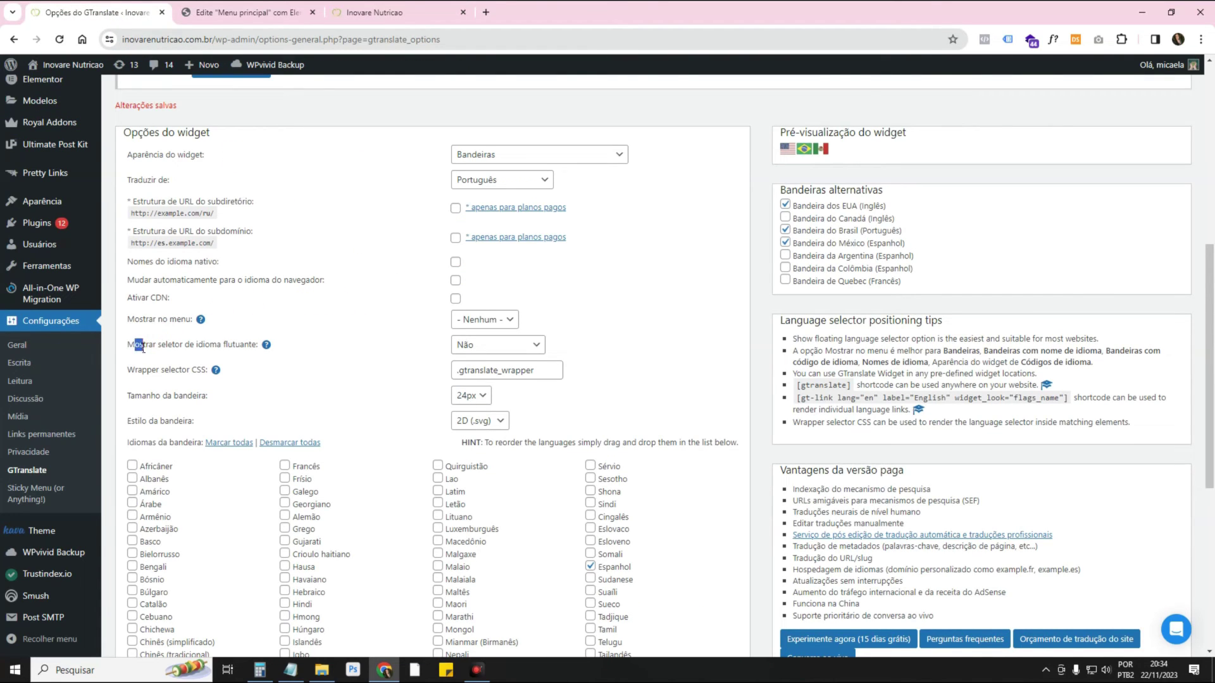
- Set Mostrar seletor de idioma flutuante to Inferior esquerdo and reload the live site to check it
{"action": "left_click_drag", "start_coordinate": [143, 348], "coordinate": [222, 348]}
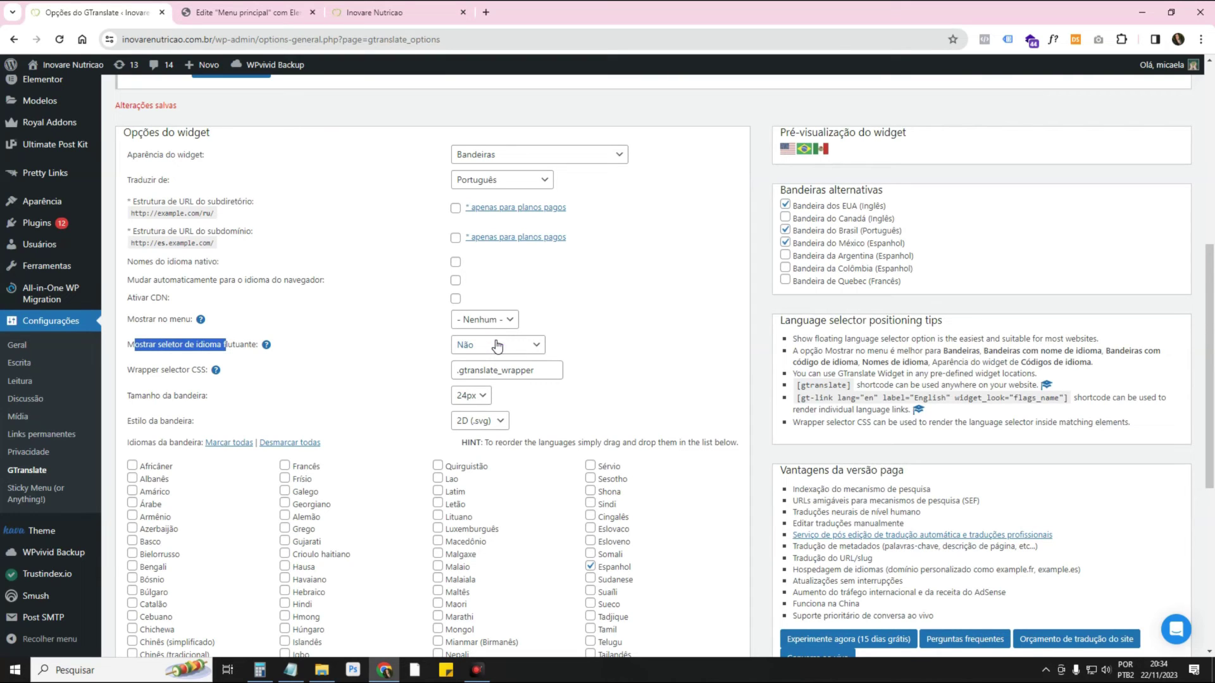
{"action": "left_click", "coordinate": [497, 345]}
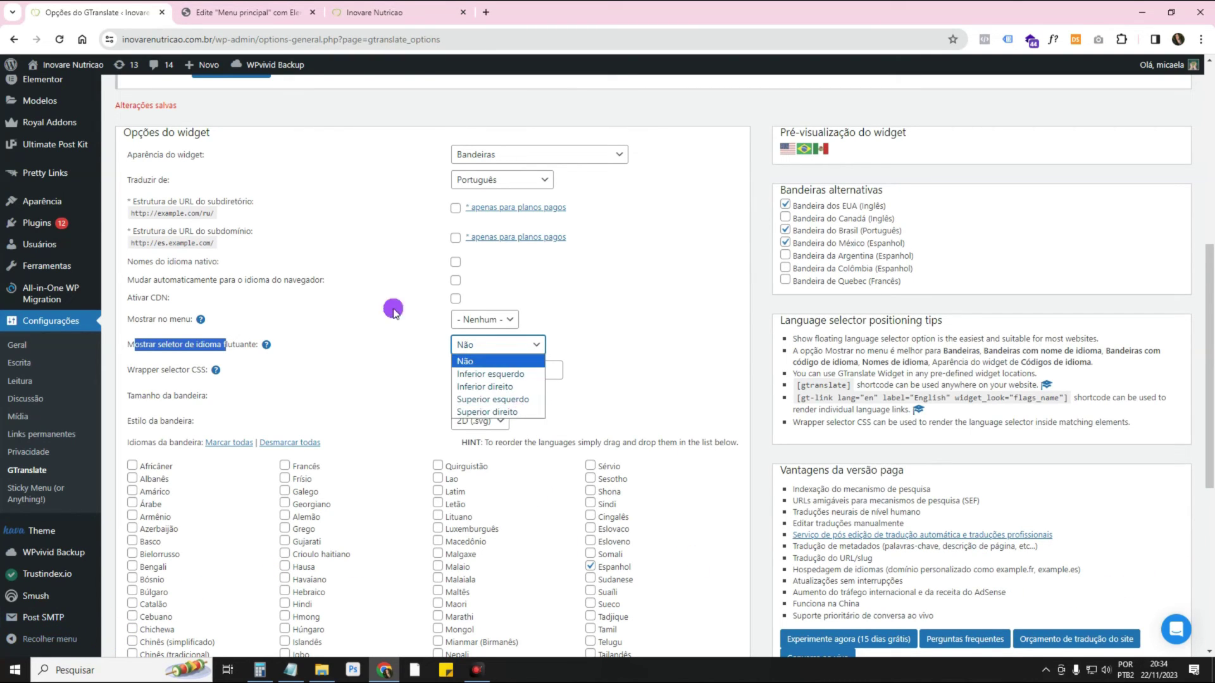
{"action": "left_click", "coordinate": [500, 376]}
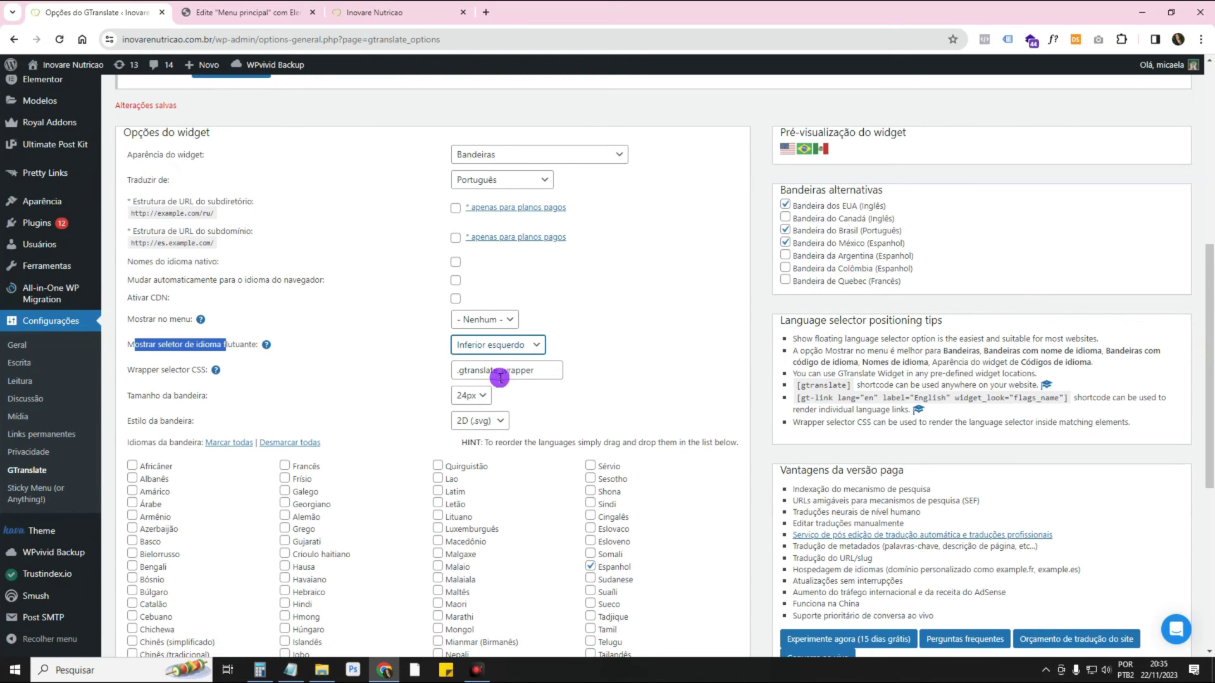
{"action": "scroll", "coordinate": [503, 471], "scroll_direction": "down", "scroll_amount": 6}
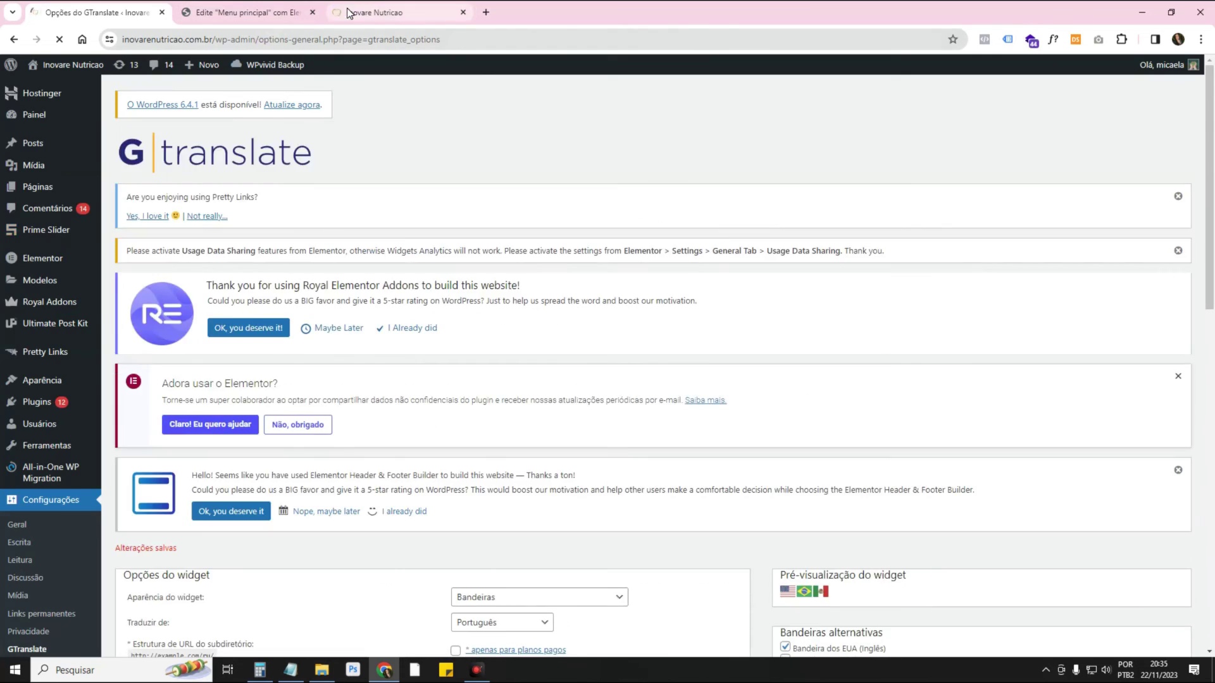
{"action": "left_click", "coordinate": [374, 12]}
{"action": "left_click", "coordinate": [429, 134]}
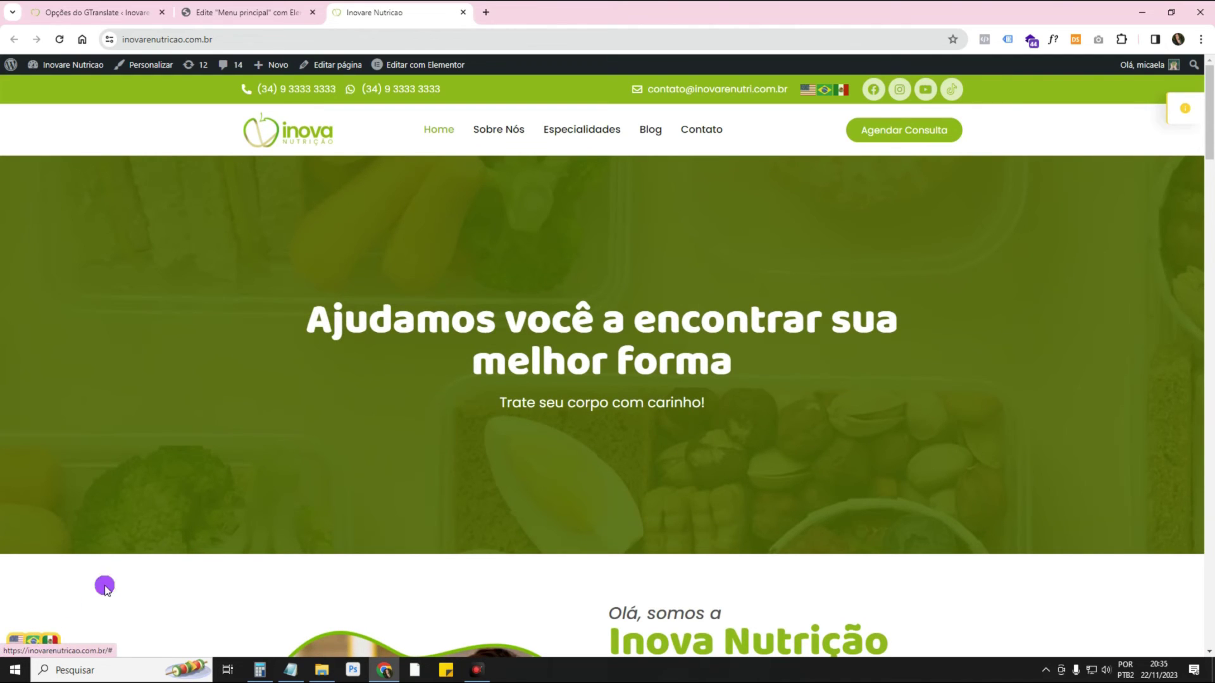
{"action": "left_click", "coordinate": [109, 21]}
{"action": "scroll", "coordinate": [854, 384], "scroll_direction": "down", "scroll_amount": 6}
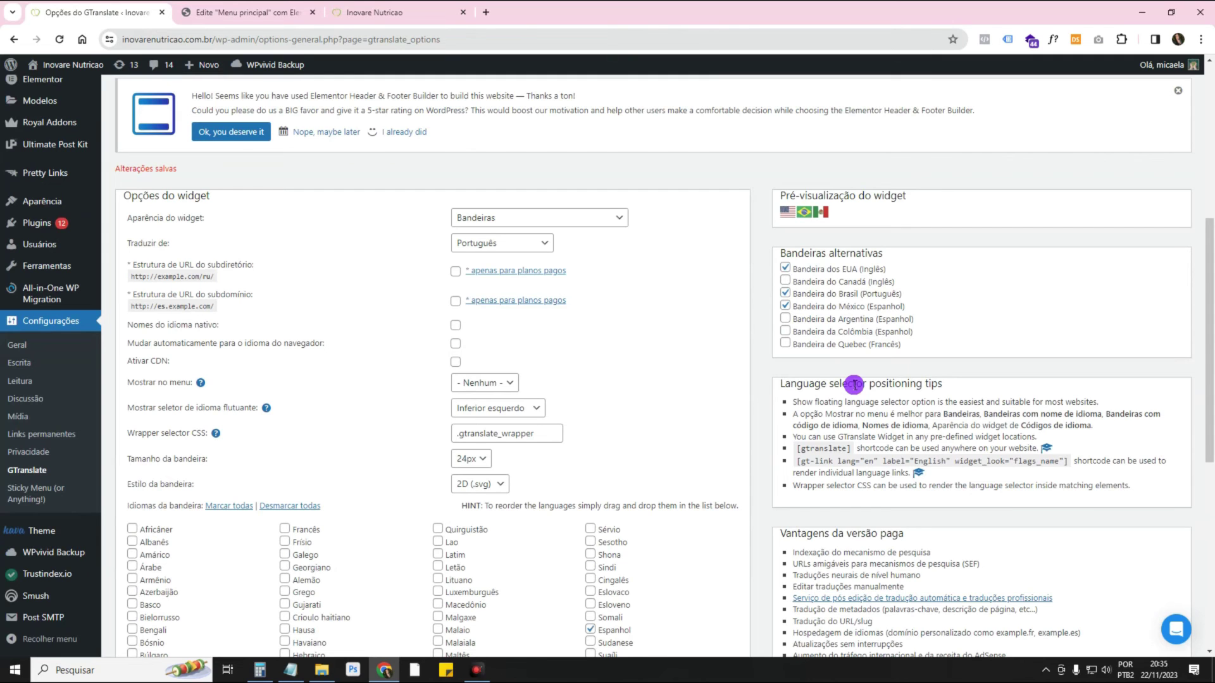
- Check the bottom-left floating flags on the live site, then return to the GTranslate settings
{"action": "scroll", "coordinate": [854, 384], "scroll_direction": "down", "scroll_amount": 7}
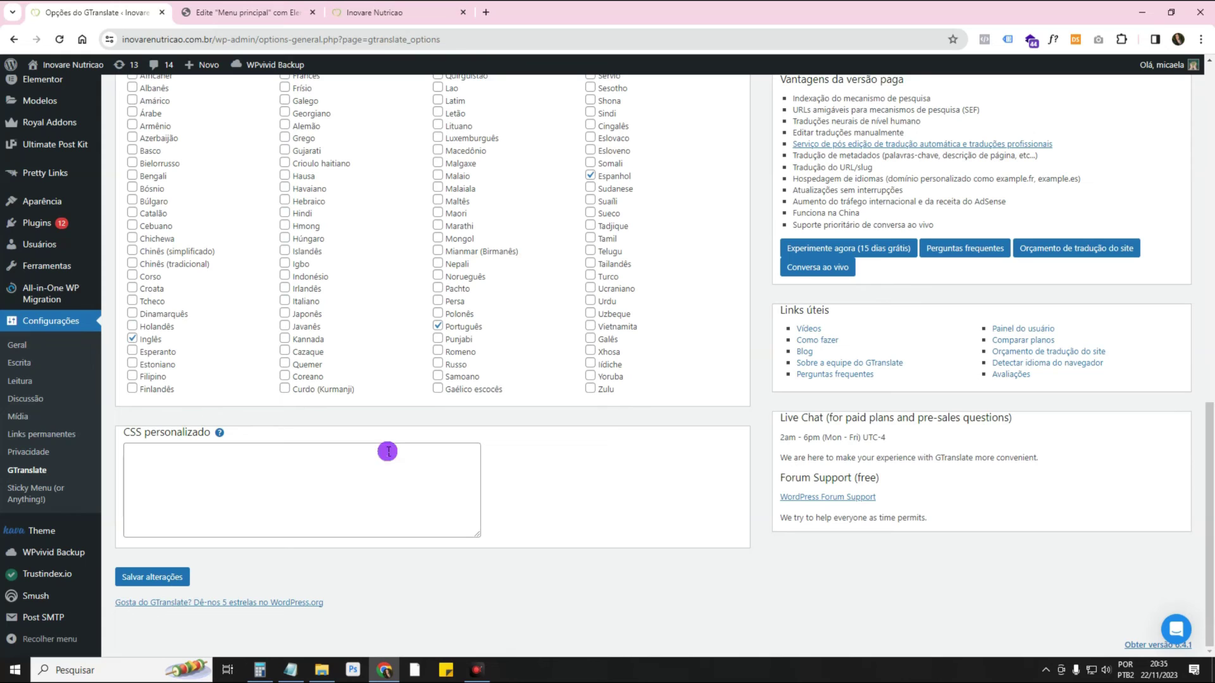
{"action": "left_click", "coordinate": [179, 450]}
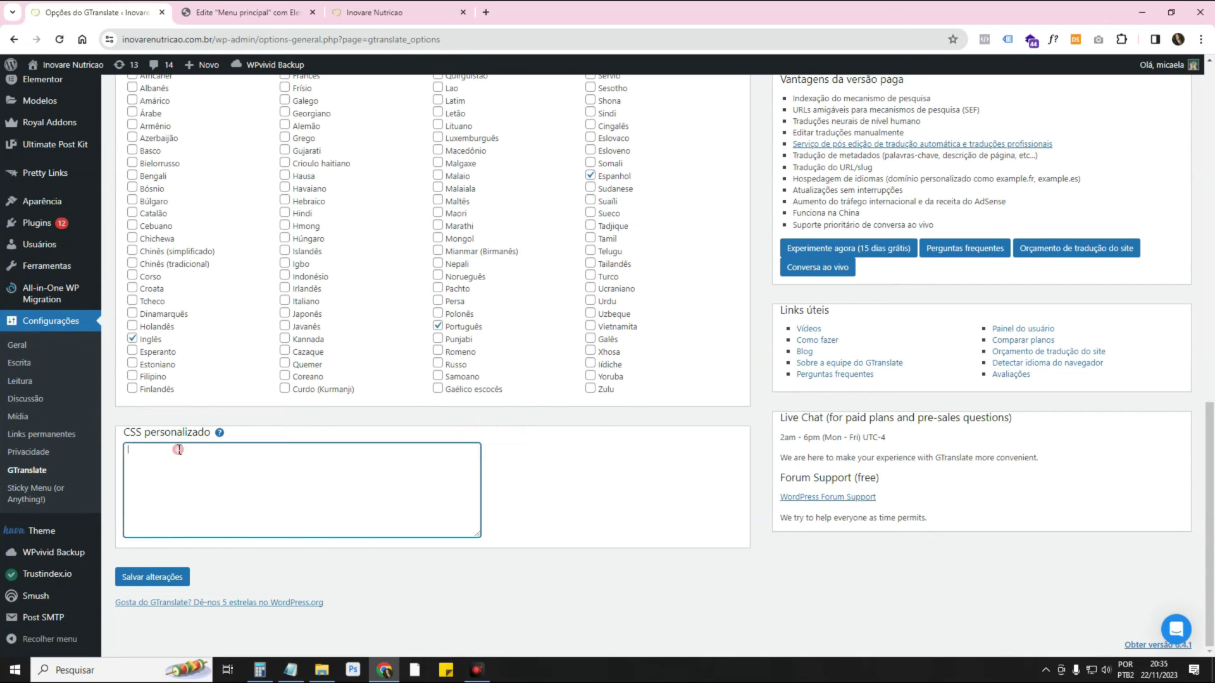
{"action": "left_click", "coordinate": [278, 23]}
{"action": "left_click", "coordinate": [380, 12]}
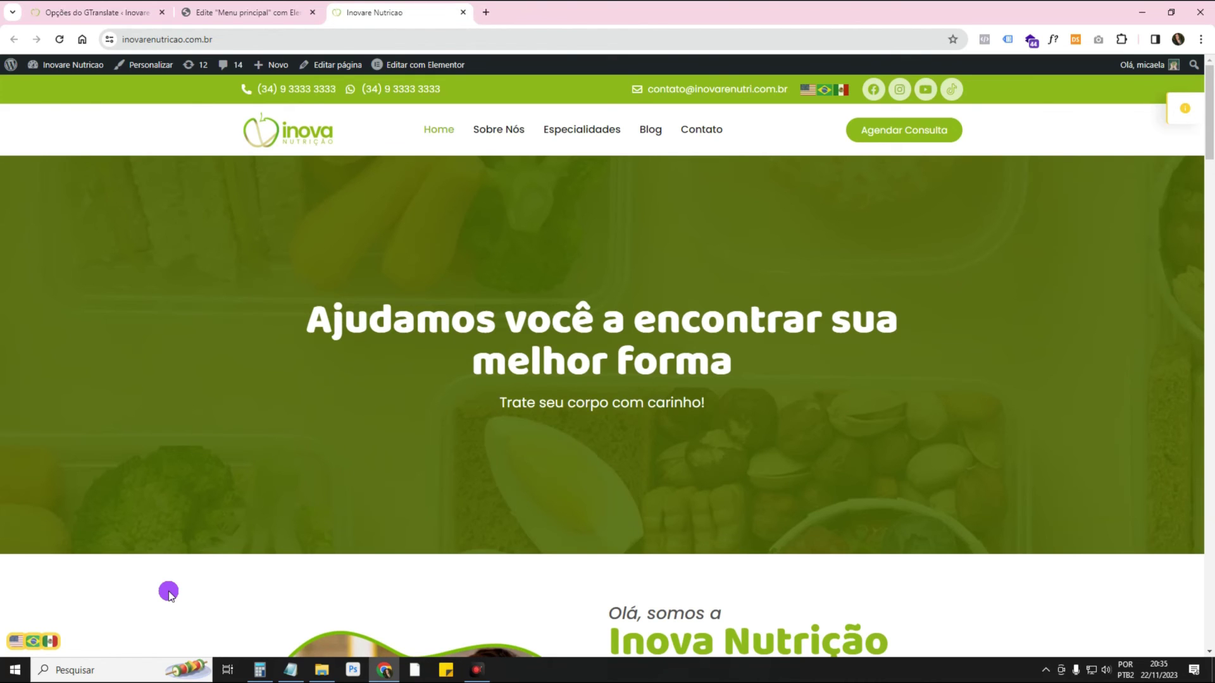
{"action": "left_click", "coordinate": [95, 12]}
{"action": "scroll", "coordinate": [535, 361], "scroll_direction": "up", "scroll_amount": 12}
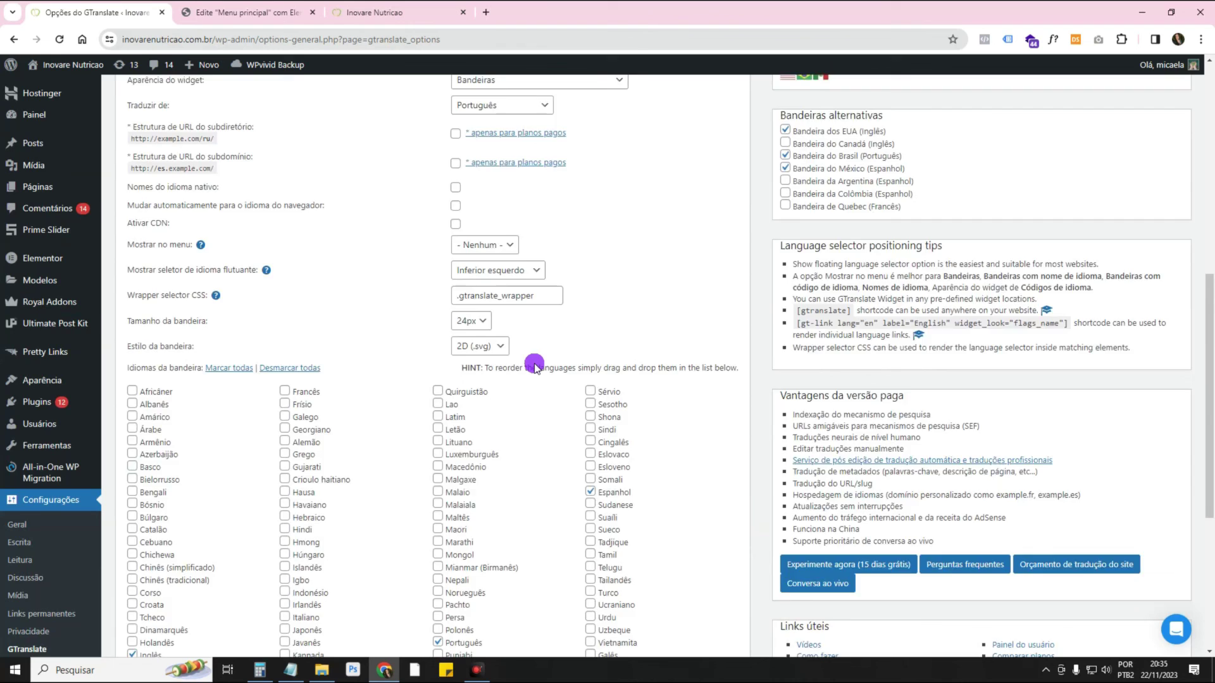
{"action": "scroll", "coordinate": [535, 364], "scroll_direction": "down", "scroll_amount": 7}
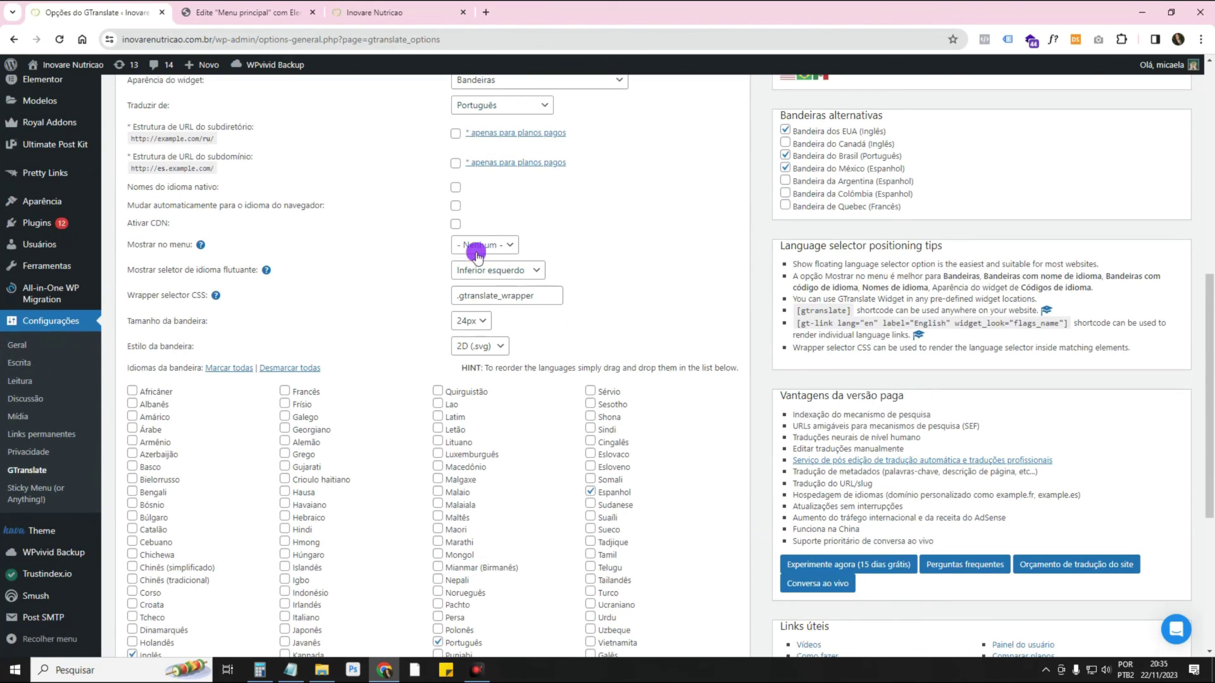
- Set Mostrar seletor de idioma flutuante back to Não and save the GTranslate settings
{"action": "left_click", "coordinate": [500, 276]}
{"action": "left_click", "coordinate": [503, 288]}
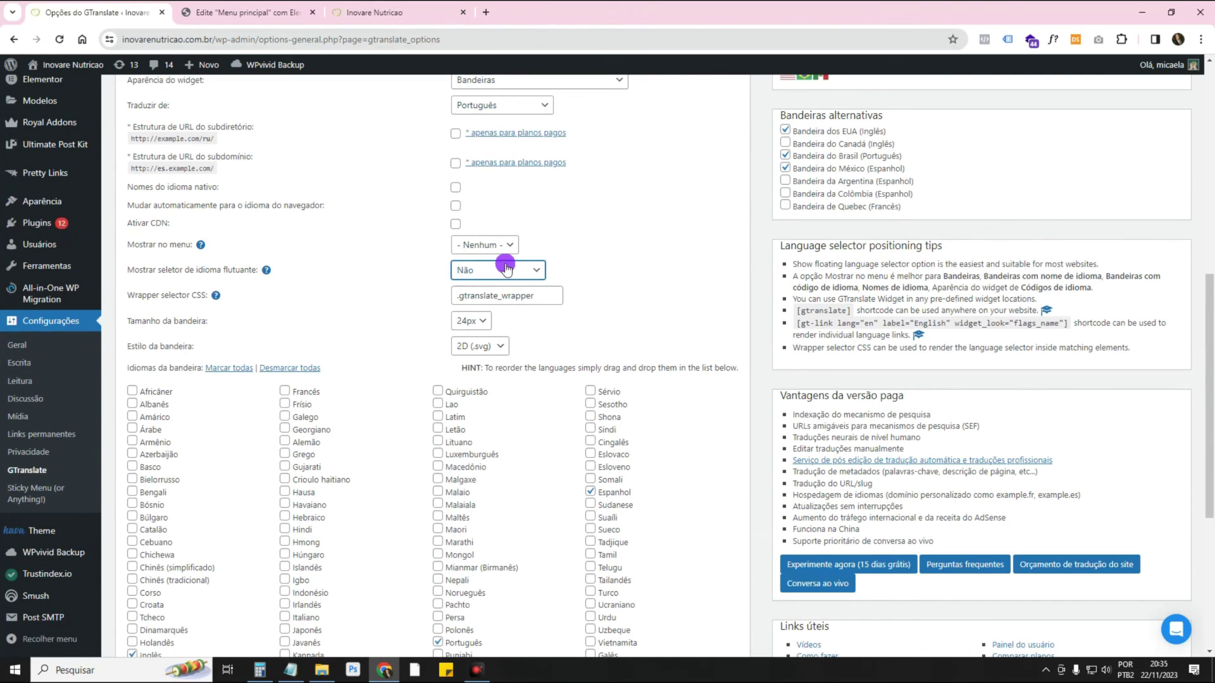
{"action": "scroll", "coordinate": [252, 461], "scroll_direction": "down", "scroll_amount": 5}
{"action": "left_click", "coordinate": [147, 579]}
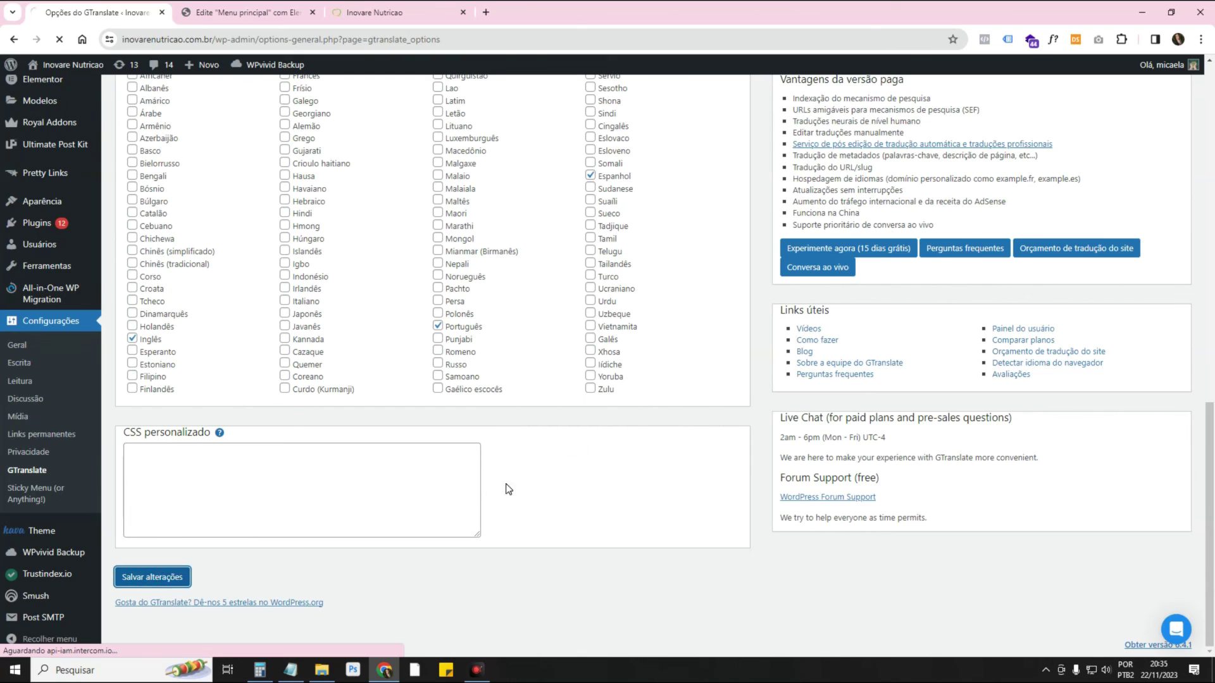
{"action": "scroll", "coordinate": [641, 405], "scroll_direction": "down", "scroll_amount": 8}
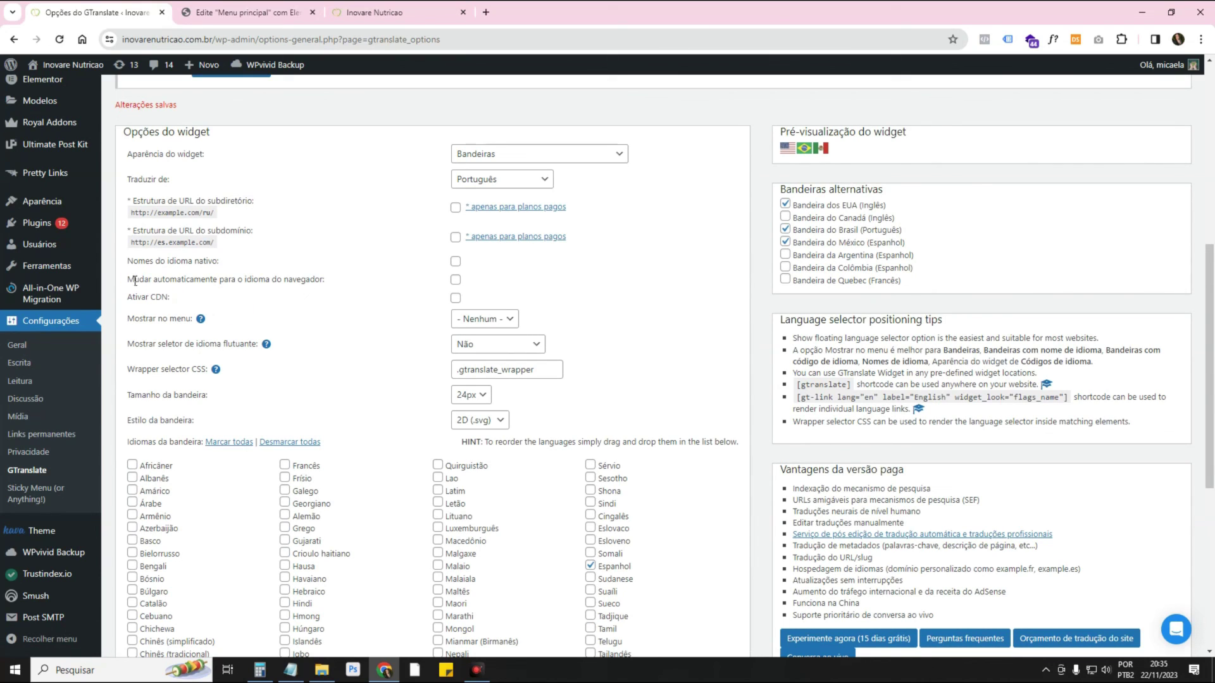
- Tick Mudar automaticamente para o idioma do navegador and save the GTranslate settings
{"action": "left_click_drag", "start_coordinate": [135, 280], "coordinate": [282, 278]}
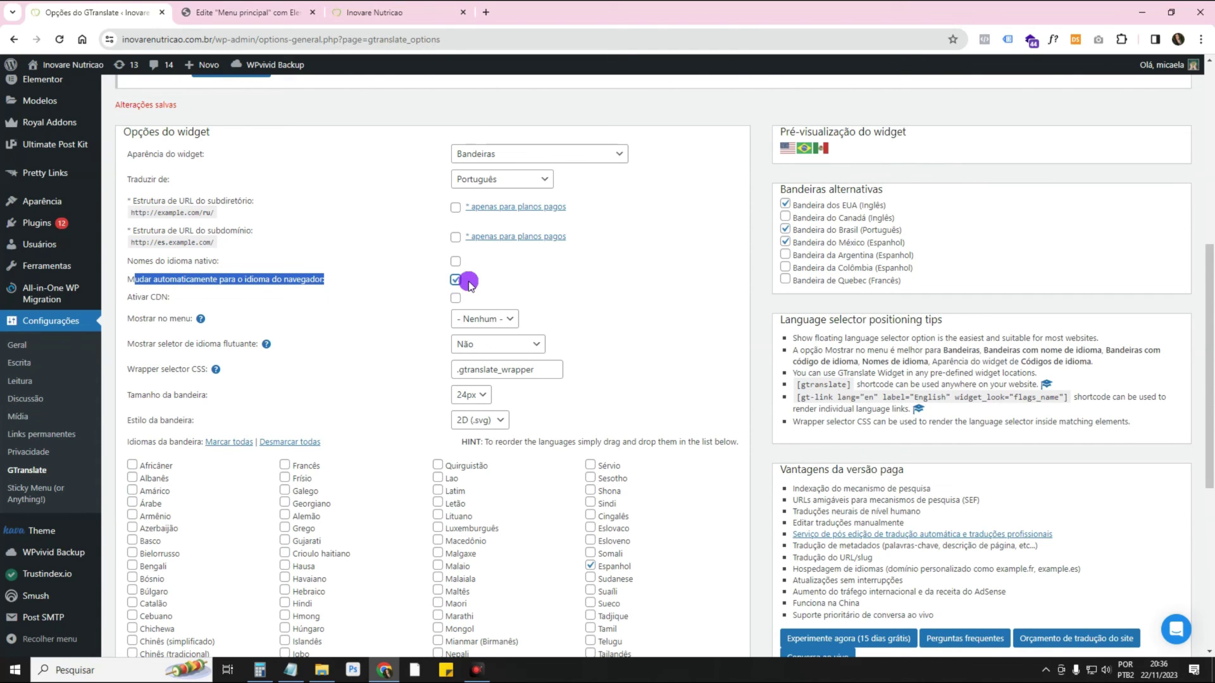
{"action": "scroll", "coordinate": [466, 276], "scroll_direction": "down", "scroll_amount": 6}
{"action": "left_click", "coordinate": [154, 577]}
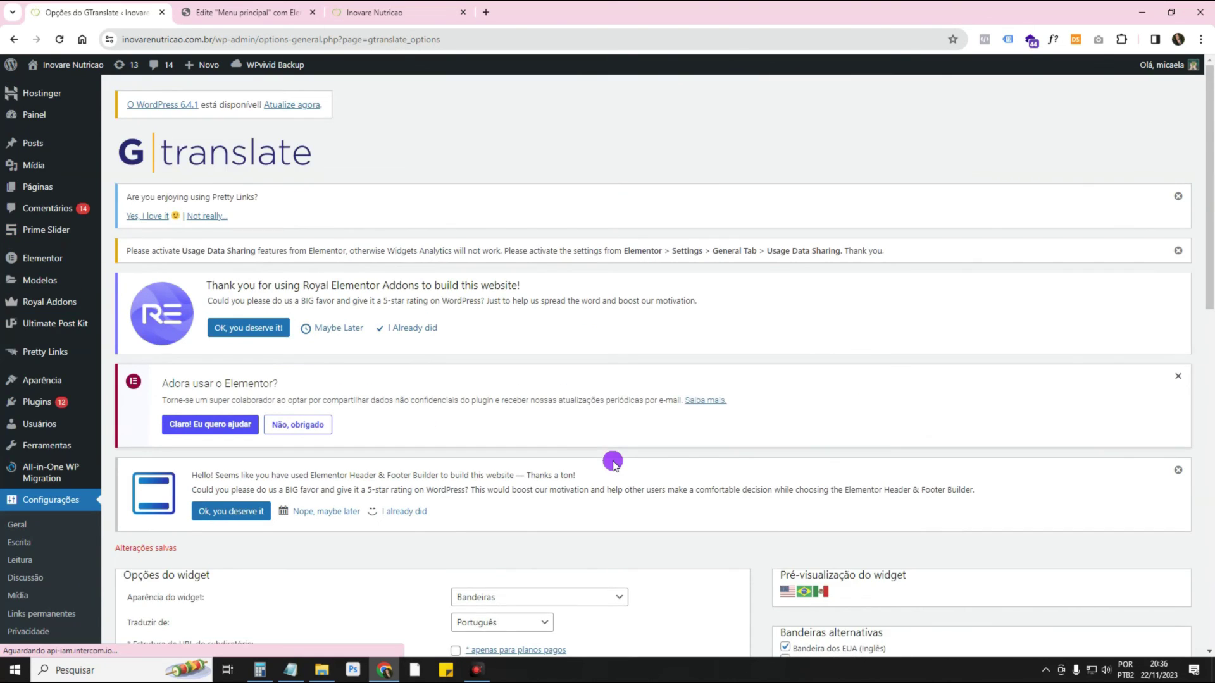
{"action": "scroll", "coordinate": [529, 468], "scroll_direction": "down", "scroll_amount": 3}
{"action": "mouse_move", "coordinate": [529, 467]}
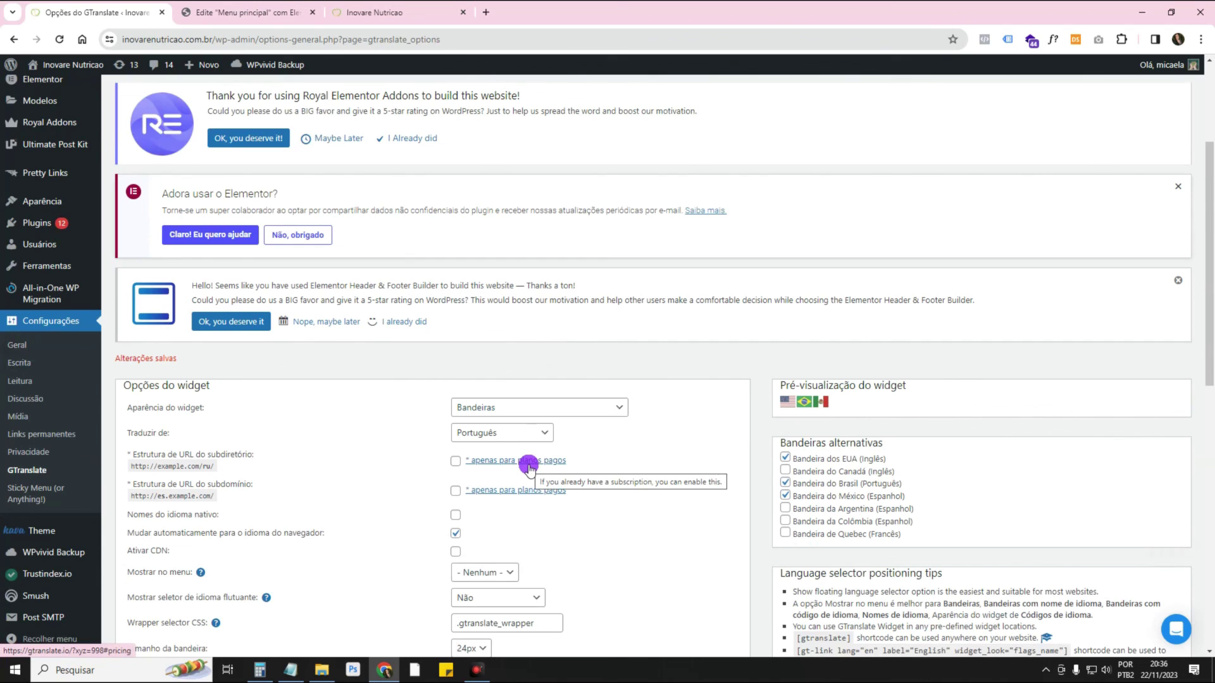